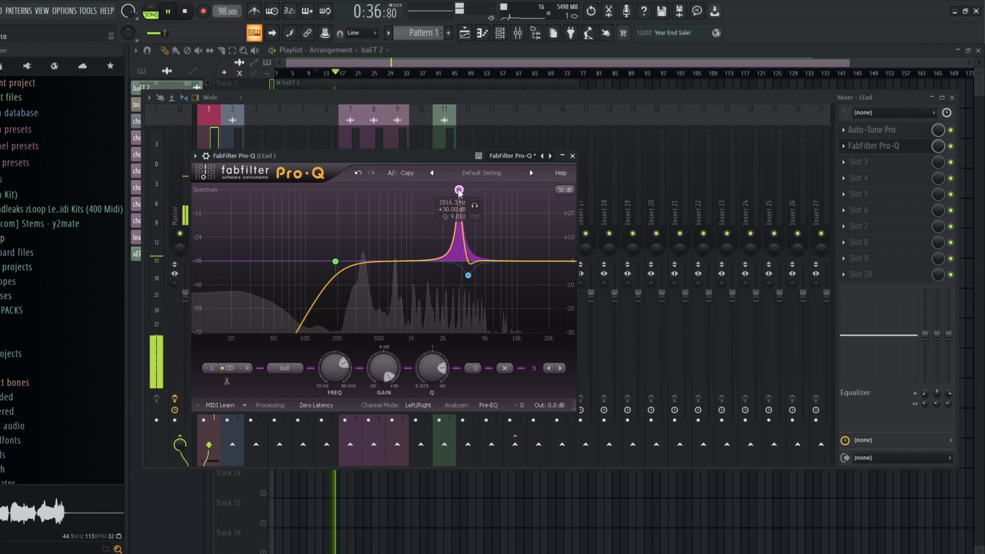
# Step: Sweep narrow boosted Pro-Q bells over the lead vocal to find resonances, and cut them around 3 kHz, 400 Hz and 800 Hz
pyautogui.moveTo(384, 368); pyautogui.dragTo(384, 395)
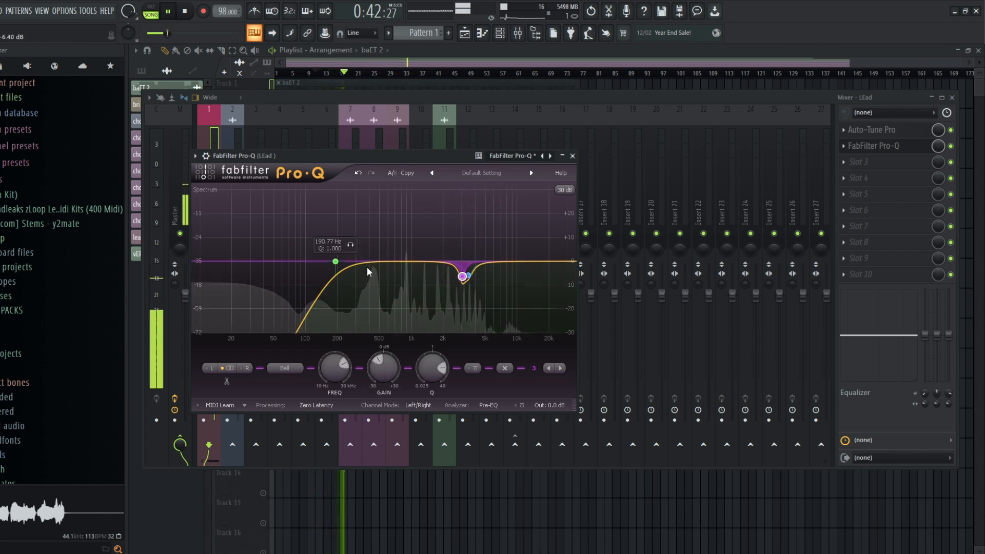
pyautogui.moveTo(367, 272); pyautogui.dragTo(367, 191)
pyautogui.moveTo(384, 368); pyautogui.dragTo(384, 395)
pyautogui.moveTo(403, 261); pyautogui.dragTo(398, 160)
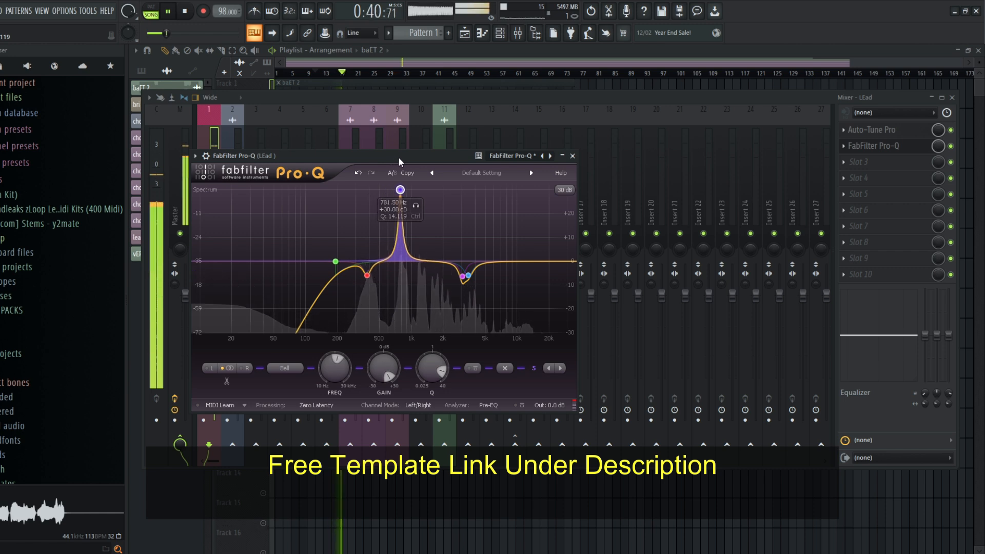
pyautogui.moveTo(384, 368); pyautogui.dragTo(384, 395)
pyautogui.moveTo(444, 261); pyautogui.dragTo(471, 134)
pyautogui.moveTo(384, 367); pyautogui.dragTo(384, 395)
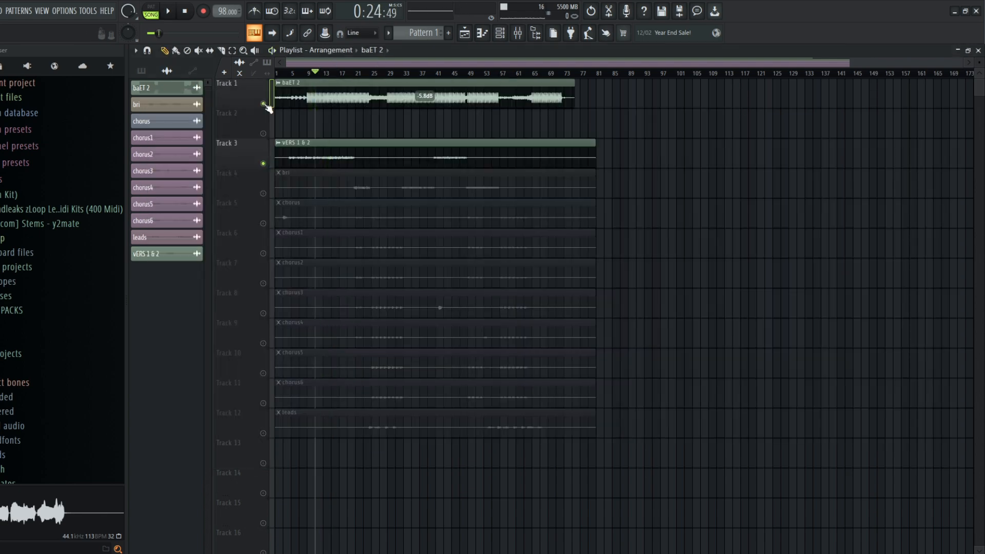
# Step: On the lead's Pro-C 2 compressor, enable auto release with a faster release and lower the ratio to about 3.3:1
pyautogui.press('F9')
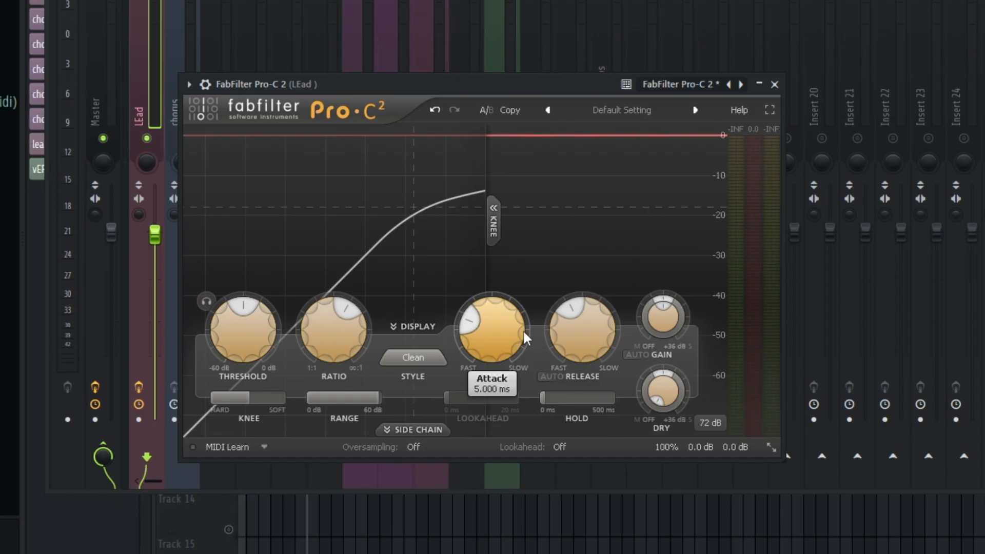
pyautogui.scroll(-6, 574, 326)
pyautogui.click(549, 376)
pyautogui.scroll(-5, 350, 327)
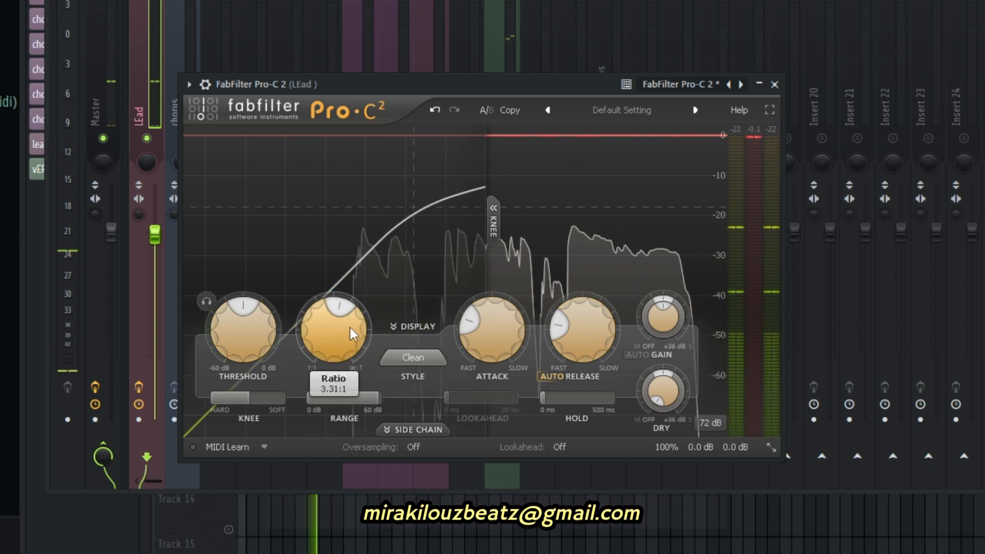
# Step: Fine-tune the lead compressor's ratio downward and lower its threshold to about -32 dB
pyautogui.scroll(-4, 233, 311)
pyautogui.scroll(-2, 233, 310)
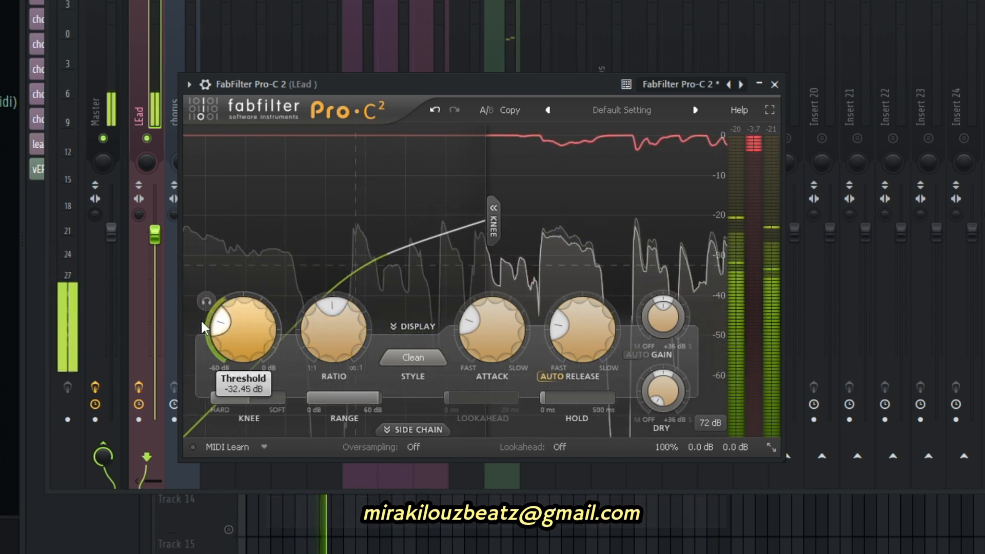
pyautogui.scroll(-1, 202, 326)
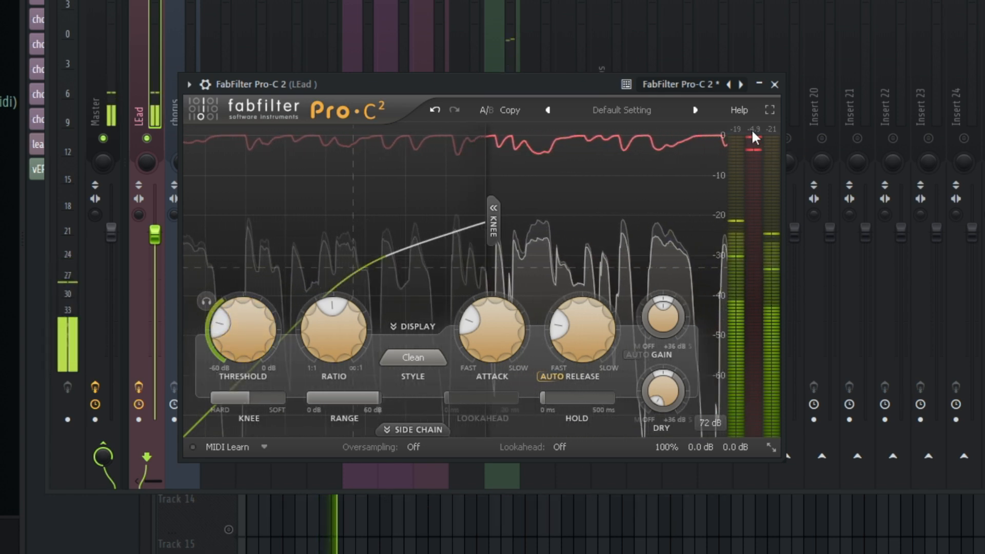
pyautogui.scroll(4, 658, 314)
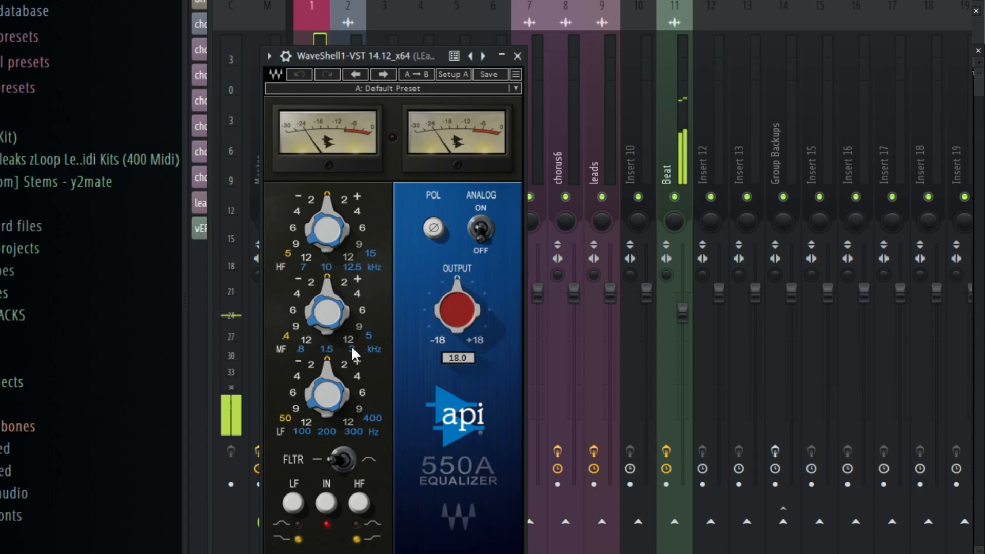
# Step: On the lead's API 550A equalizer, boost the mid band by 2 at 3 kHz and the high band by 2 at 12.5 kHz
pyautogui.click(352, 349)
pyautogui.click(344, 281)
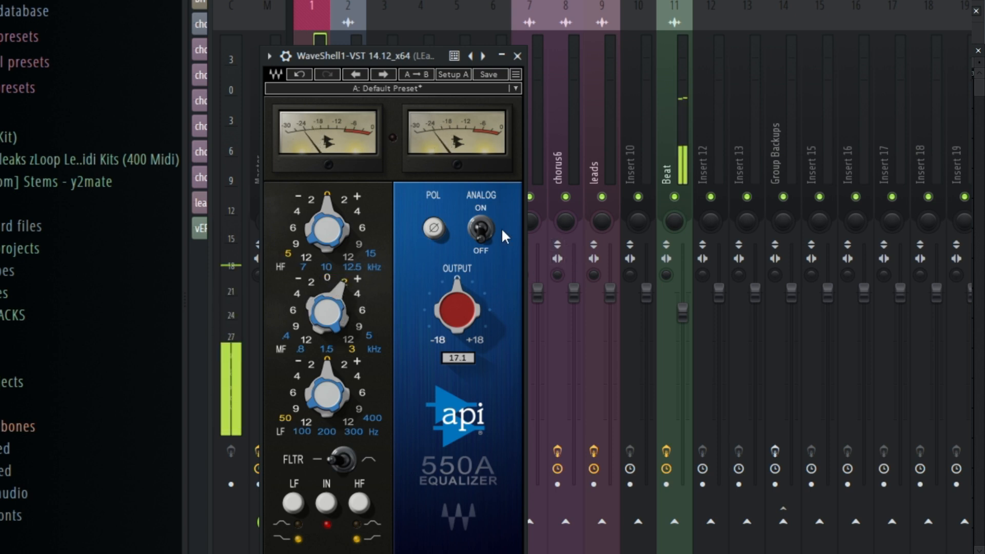
pyautogui.click(352, 267)
pyautogui.click(350, 201)
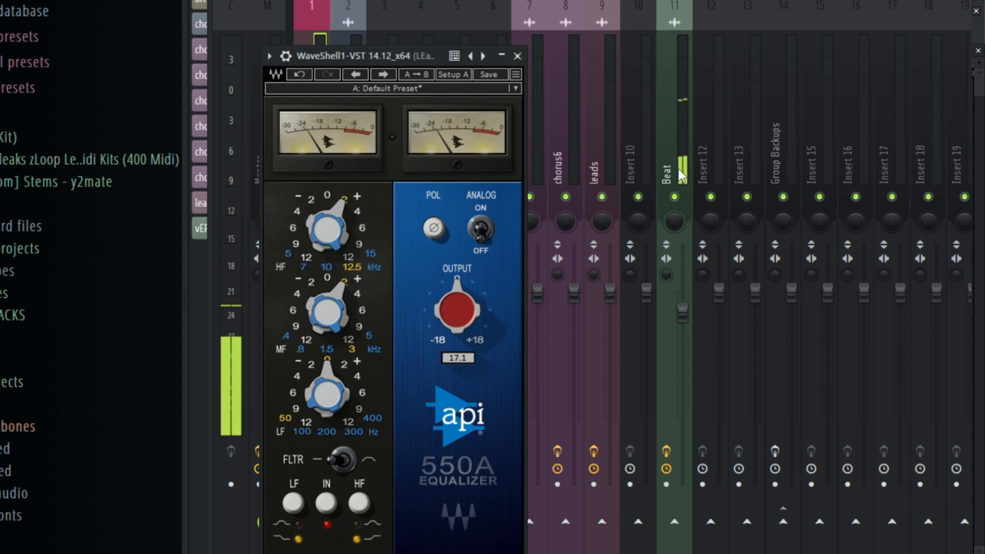
pyautogui.press('Escape')
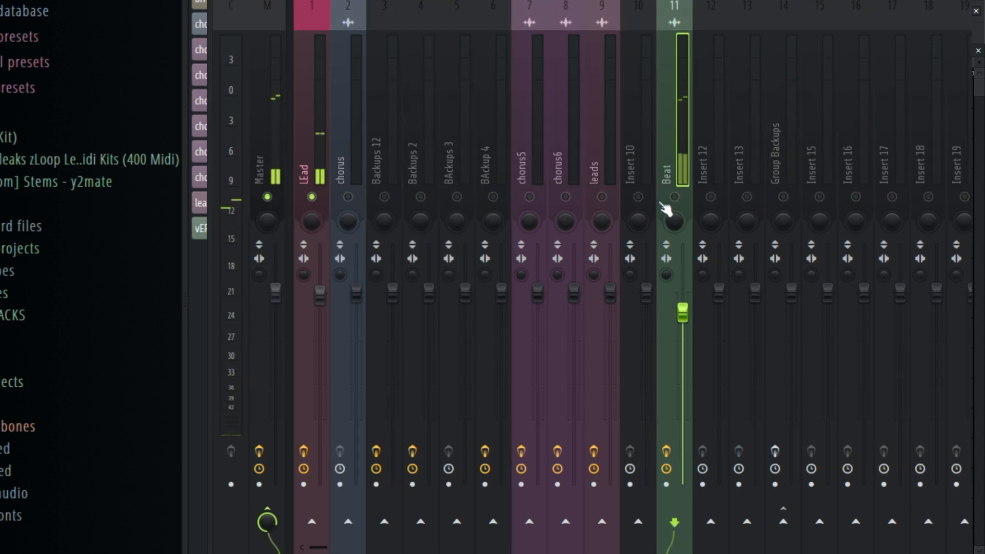
# Step: Select the lead mixer track and lower the compression threshold in its RVox plugin
pyautogui.click(321, 117)
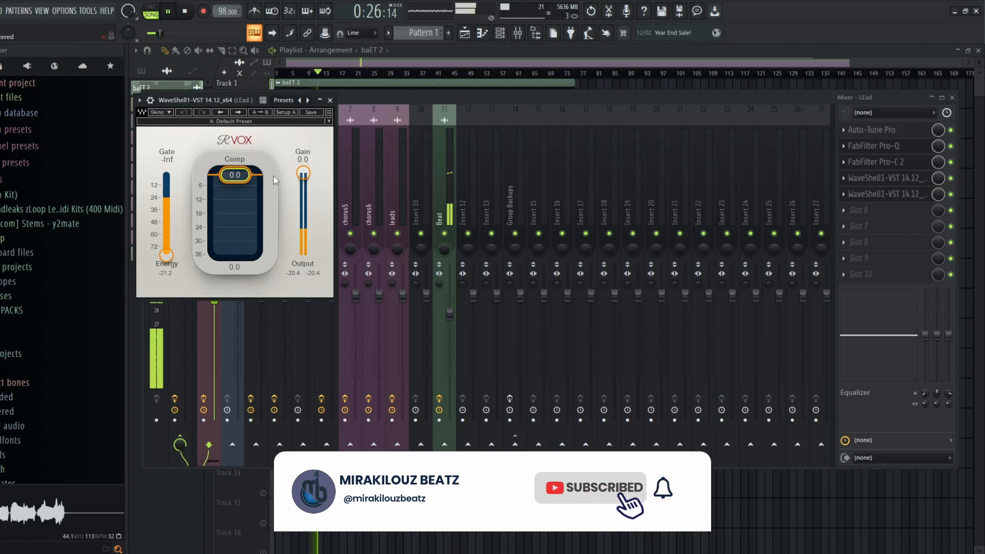
pyautogui.moveTo(246, 180); pyautogui.dragTo(246, 203)
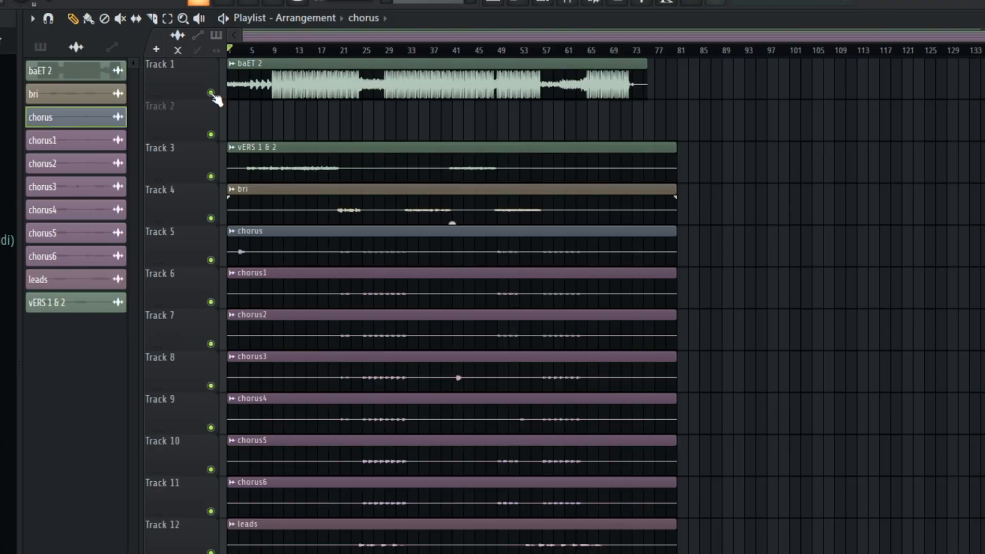
# Step: Solo the baET 2 beat on Track 1 and play it briefly from around bar 12
pyautogui.keyDown('ctrl'); pyautogui.click(211, 93); pyautogui.keyUp('ctrl')
pyautogui.click(285, 50)
pyautogui.press('space')
pyautogui.press('space')
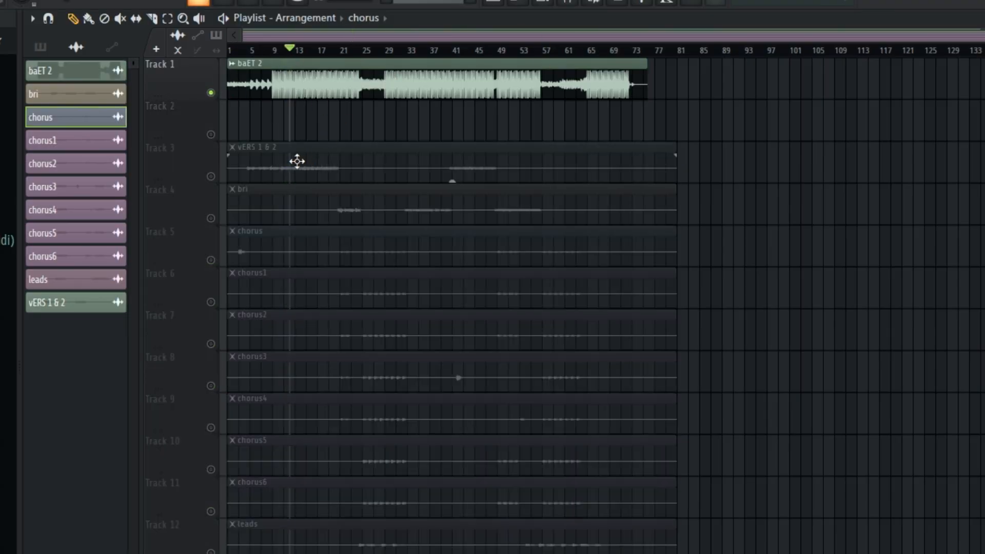
# Step: Solo Track 3 and route its vERS 1 & 2 clip to mixer track 1
pyautogui.keyDown('ctrl'); pyautogui.click(211, 176); pyautogui.keyUp('ctrl')
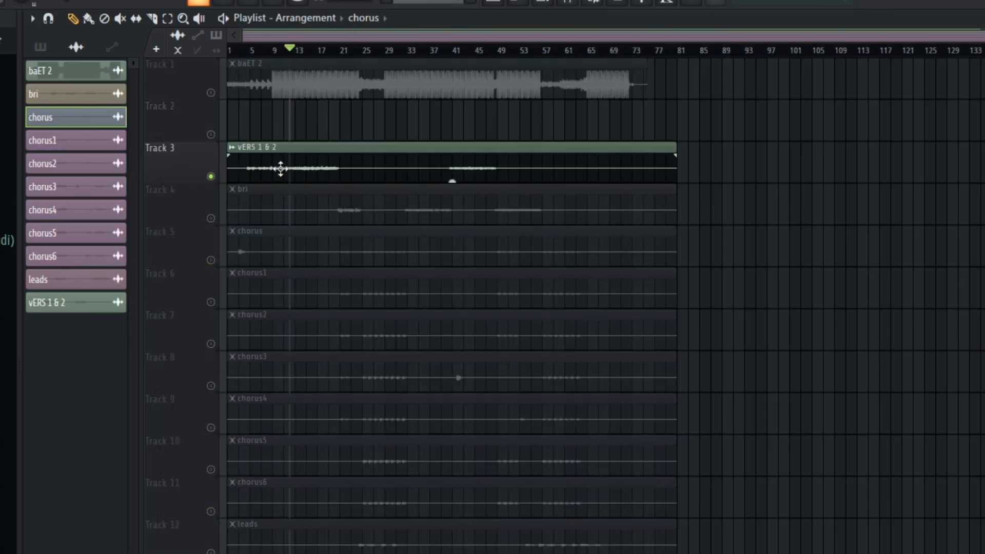
pyautogui.click(310, 161)
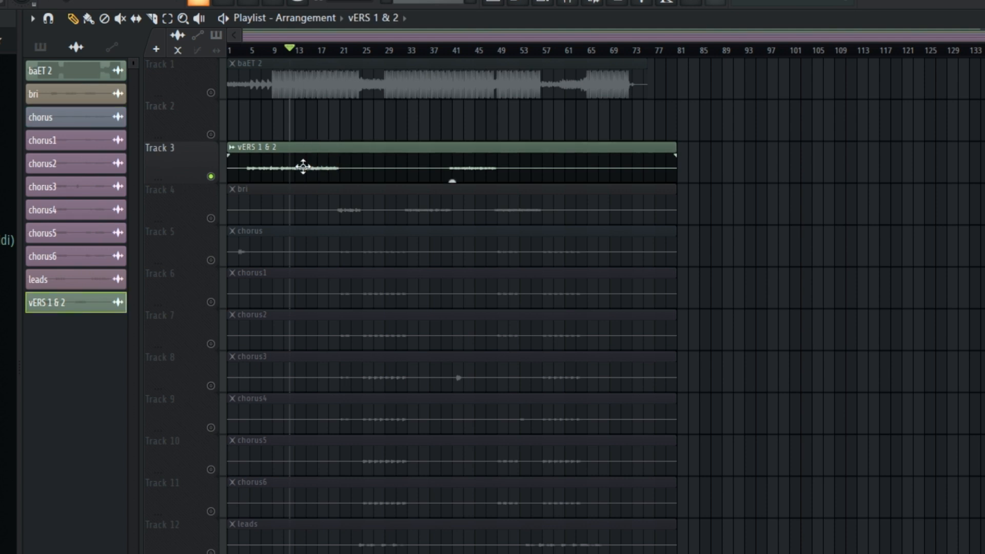
pyautogui.doubleClick(302, 168)
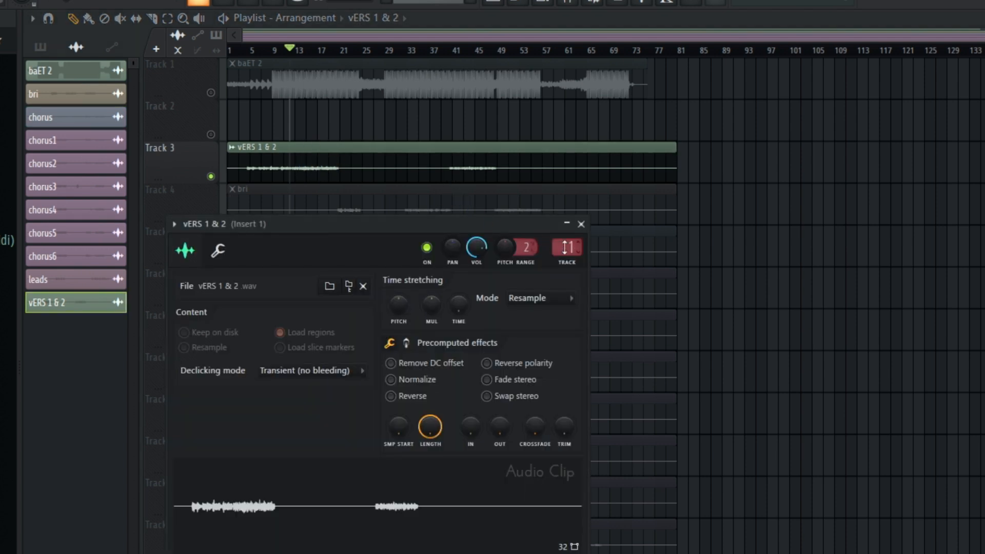
# Step: Rename mixer track Insert 1 as LEad and give it a pinkish red colour
pyautogui.click(567, 6)
pyautogui.rightClick(247, 206)
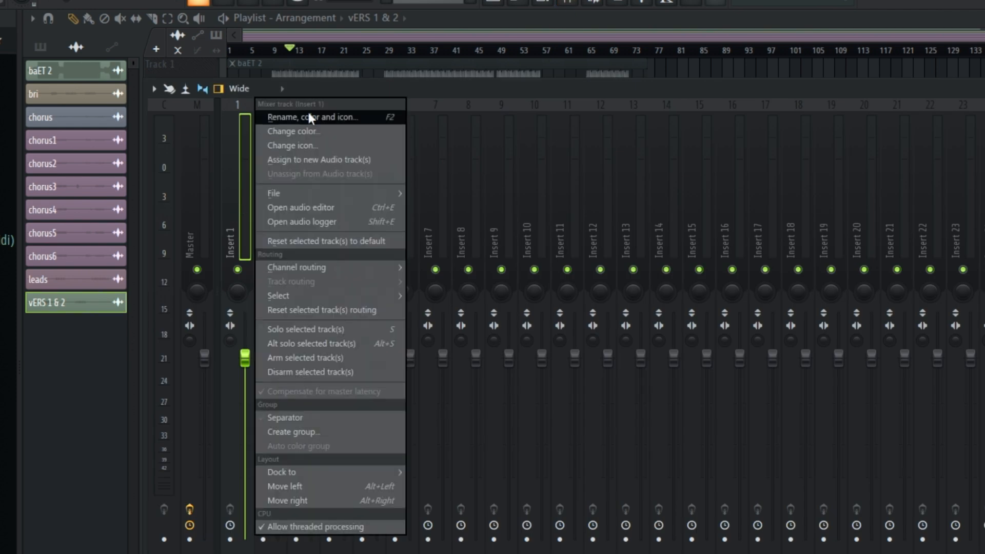
pyautogui.click(311, 116)
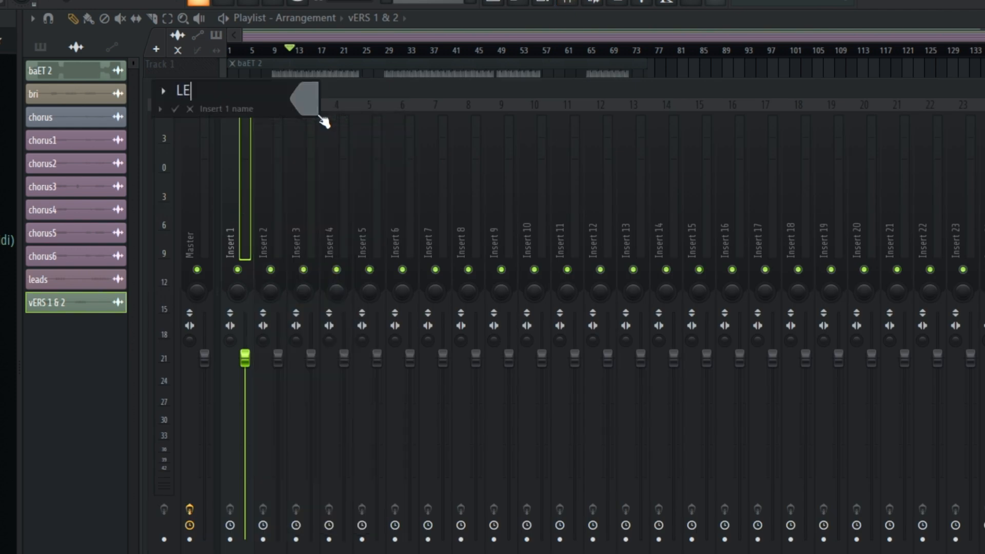
pyautogui.click(318, 116)
pyautogui.click(343, 155)
pyautogui.press('Return')
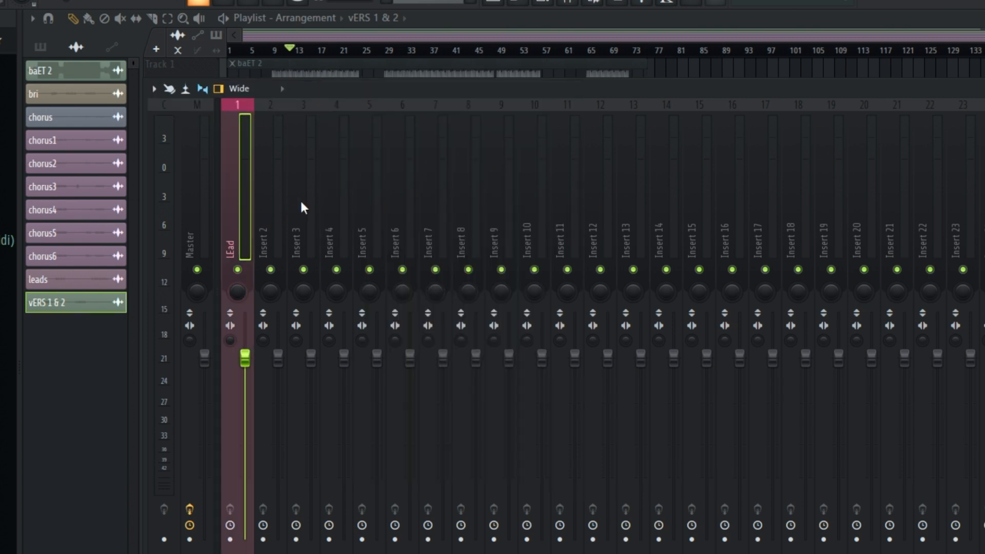
# Step: Rename mixer track Insert 3 as Backups 12
pyautogui.rightClick(317, 205)
pyautogui.click(353, 113)
pyautogui.write('Backups 12')
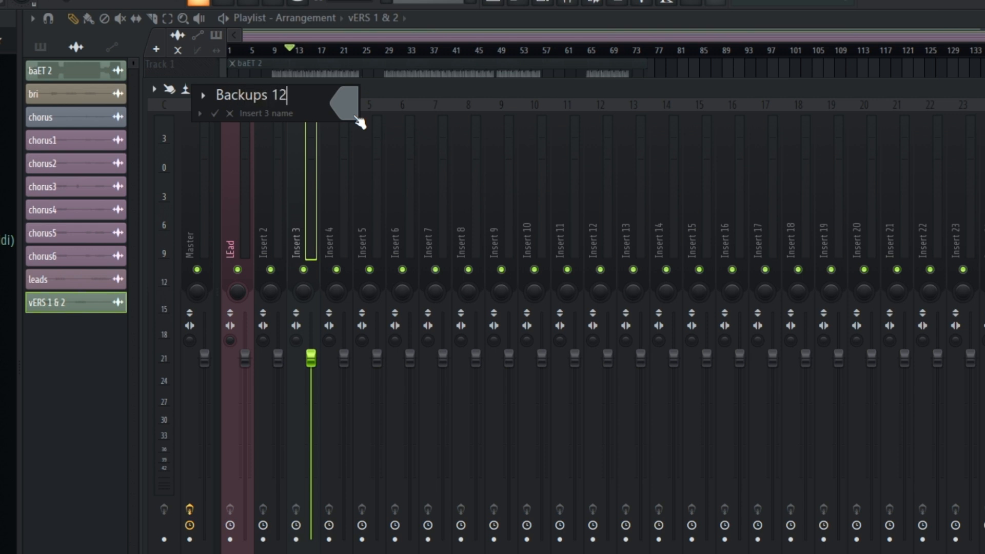
pyautogui.press('Return')
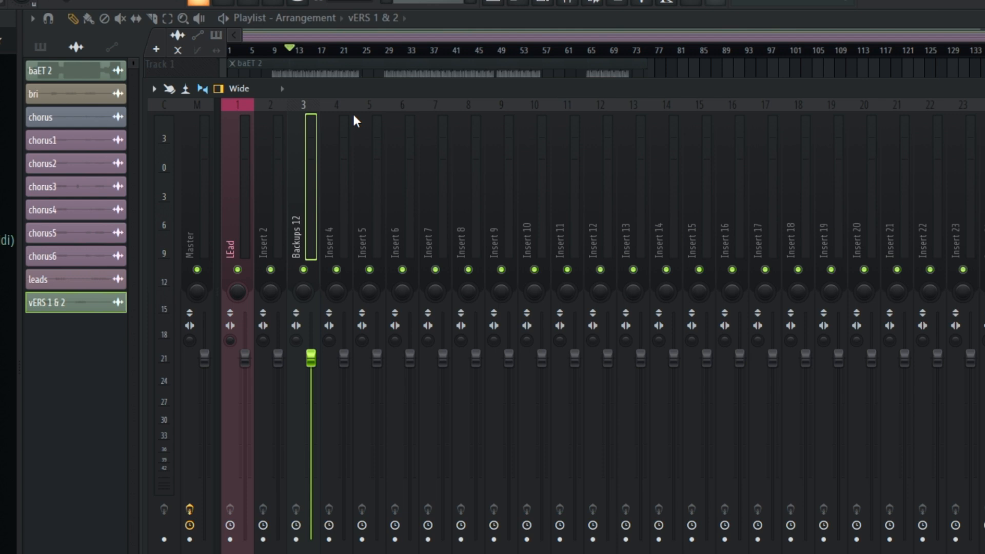
# Step: Rename mixer tracks Insert 4, 5 and 6 as Backups 2, BAckups 3 and BAckup 4
pyautogui.rightClick(342, 199)
pyautogui.click(427, 119)
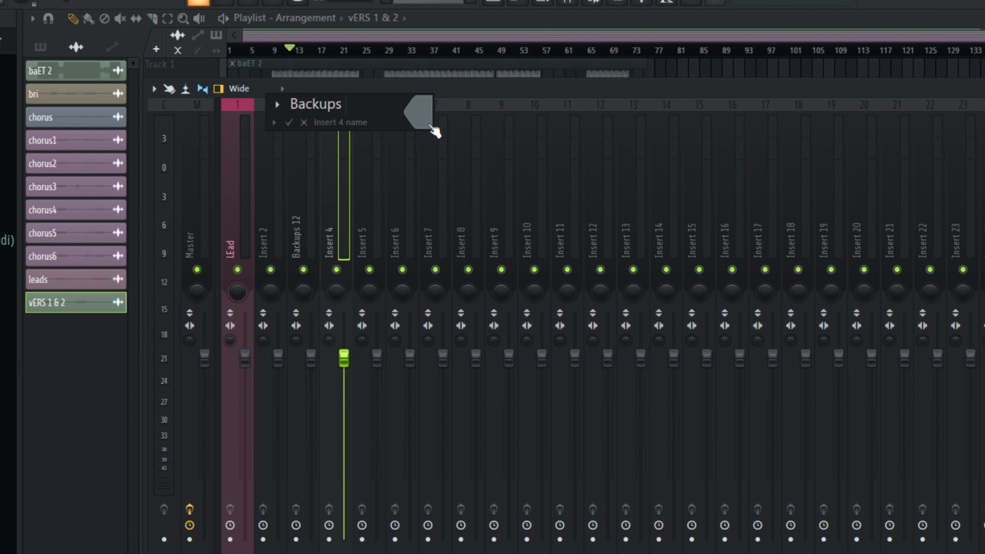
pyautogui.press('Tab')
pyautogui.write('BAckups 3')
pyautogui.press('Tab')
pyautogui.write('BAck')
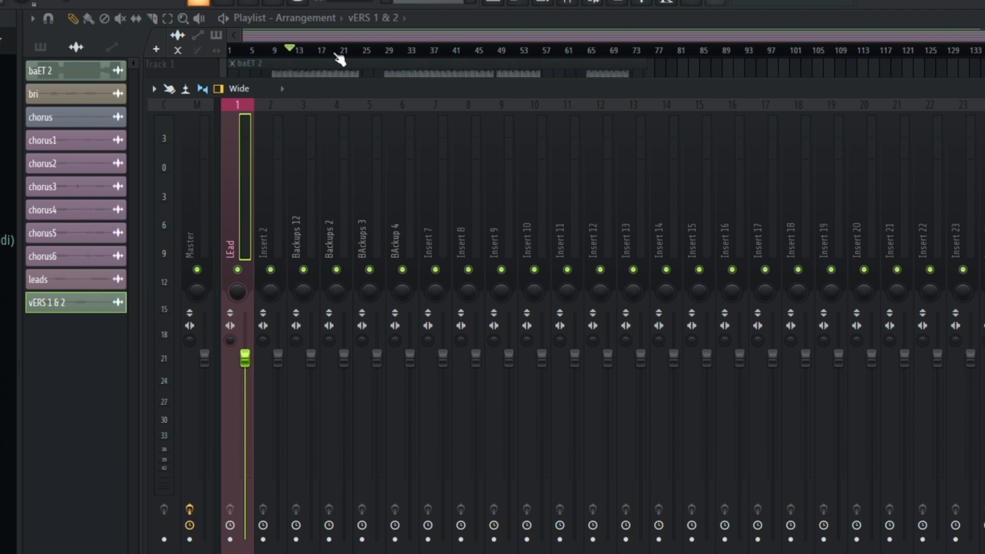
# Step: Enable Track 4 in the playlist and open the channel settings of its bri clip
pyautogui.click(326, 38)
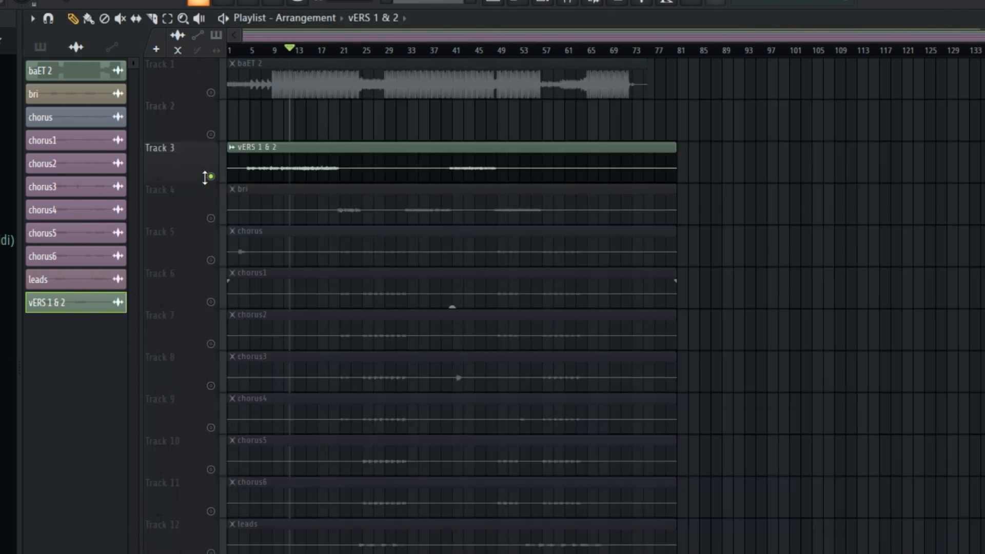
pyautogui.click(211, 218)
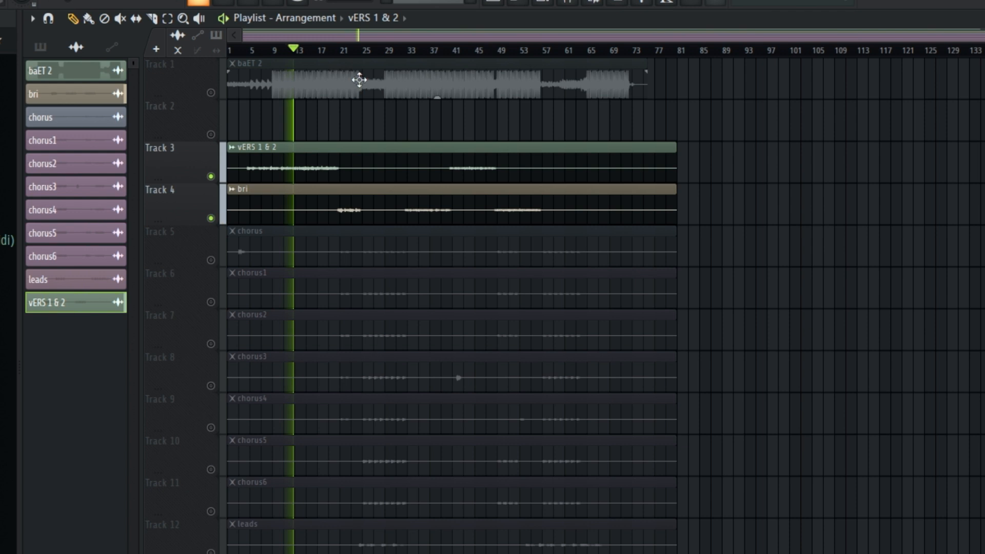
pyautogui.doubleClick(370, 201)
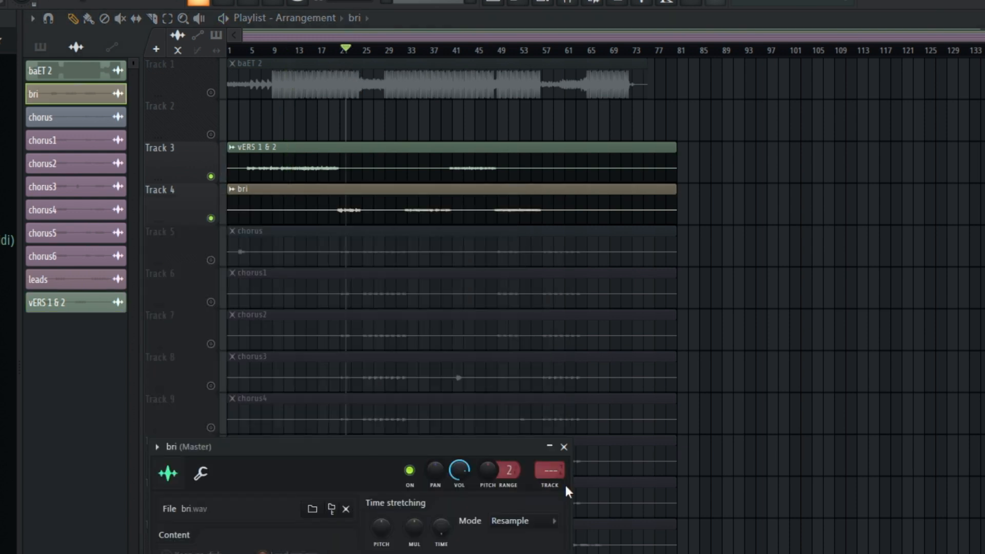
pyautogui.click(362, 206)
# Step: Solo Track 5 and route its chorus clip to mixer track 2
pyautogui.keyDown('ctrl'); pyautogui.click(213, 260); pyautogui.keyUp('ctrl')
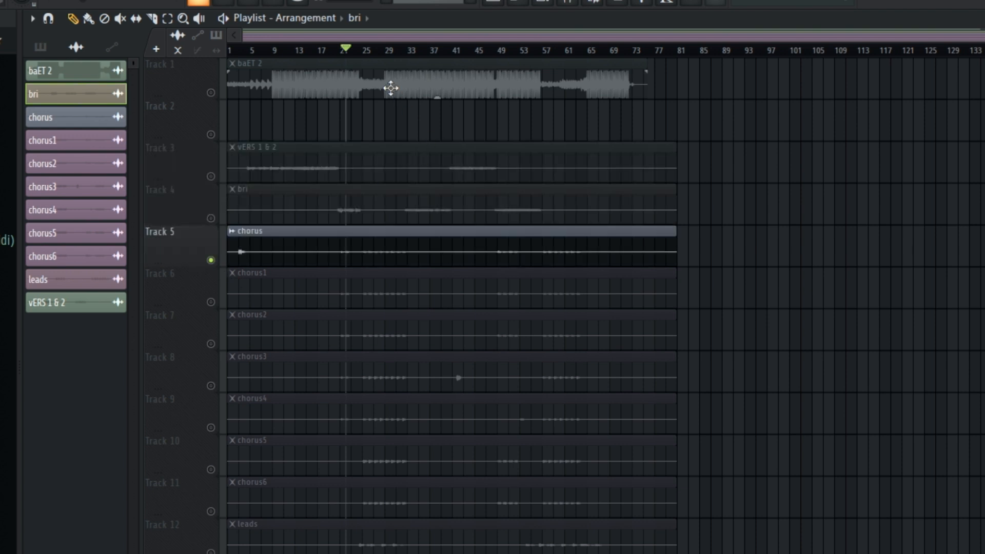
pyautogui.doubleClick(410, 253)
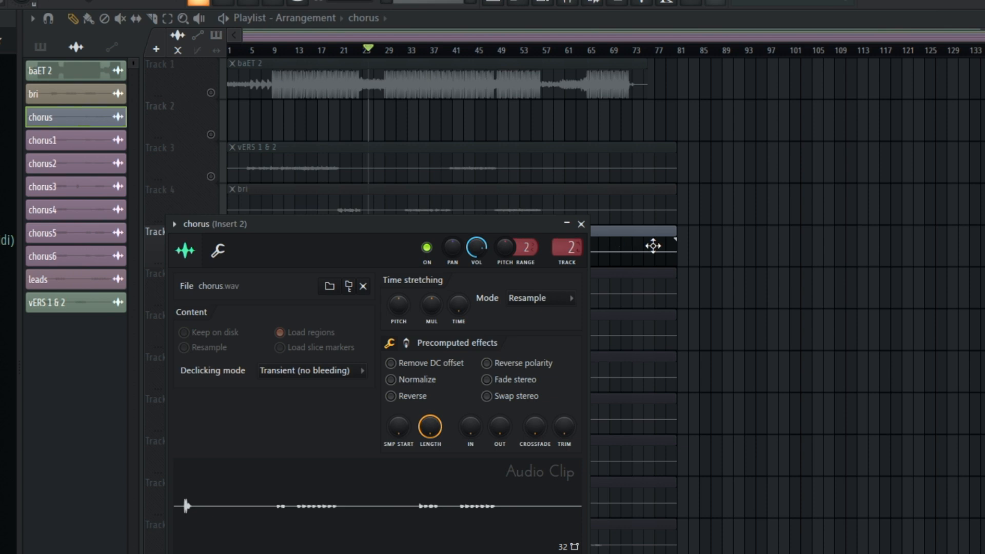
pyautogui.click(653, 245)
# Step: Work through the channel settings of the clips from chorus1 onward and assign them to the backup mixer tracks
pyautogui.click(422, 294)
pyautogui.doubleClick(423, 293)
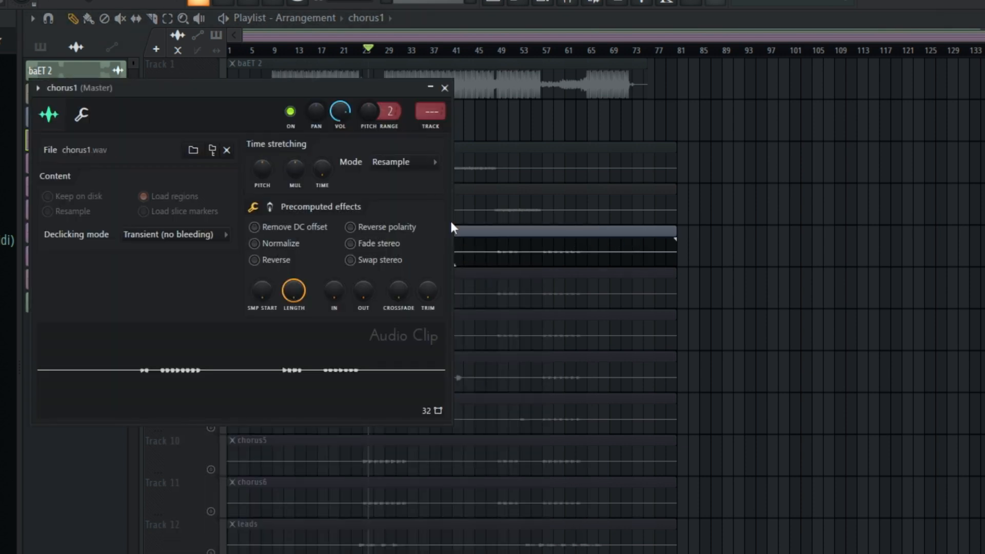
pyautogui.moveTo(437, 113); pyautogui.dragTo(436, 112)
pyautogui.press('Down')
pyautogui.press('Down')
pyautogui.press('Down')
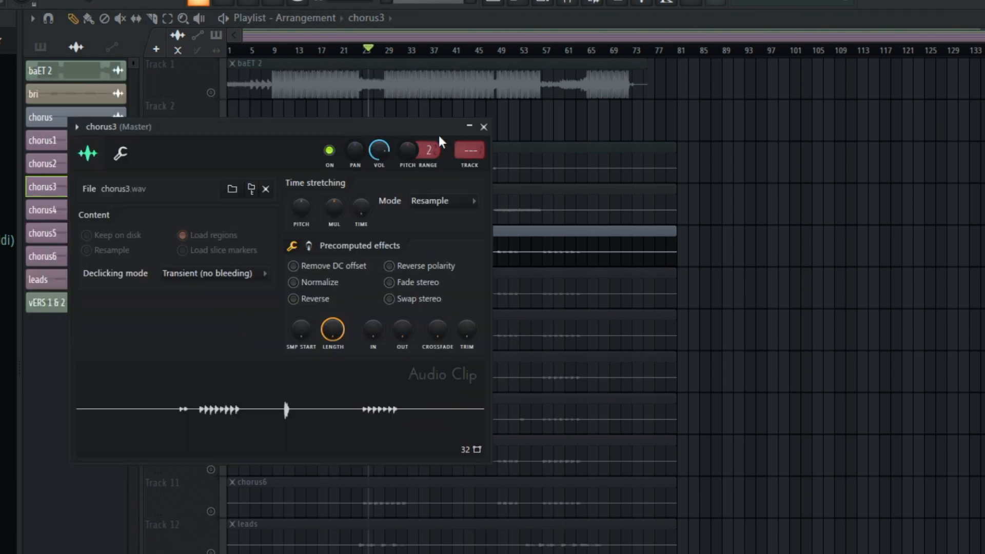
pyautogui.scroll(5, 492, 174)
pyautogui.click(503, 147)
pyautogui.click(552, 271)
# Step: Enable all playlist tracks and mute only Track 1 with the baET 2 beat
pyautogui.rightClick(211, 93)
pyautogui.rightClick(211, 93)
pyautogui.click(211, 93)
# Step: Route the chorus5, chorus6 and leads clips to mixer tracks 7, 8 and 9
pyautogui.doubleClick(569, 442)
pyautogui.scroll(6, 517, 192)
pyautogui.doubleClick(598, 440)
pyautogui.doubleClick(598, 440)
pyautogui.doubleClick(609, 530)
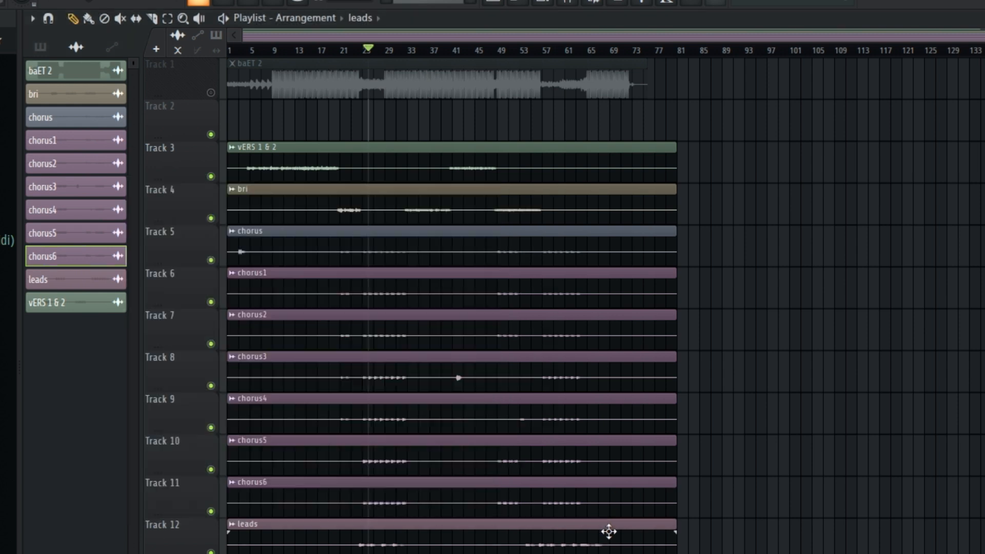
pyautogui.scroll(2, 543, 229)
# Step: Select mixer tracks 2 to 9, from chorus through leads, and route them only to Insert 14
pyautogui.press('F6')
pyautogui.press('F9')
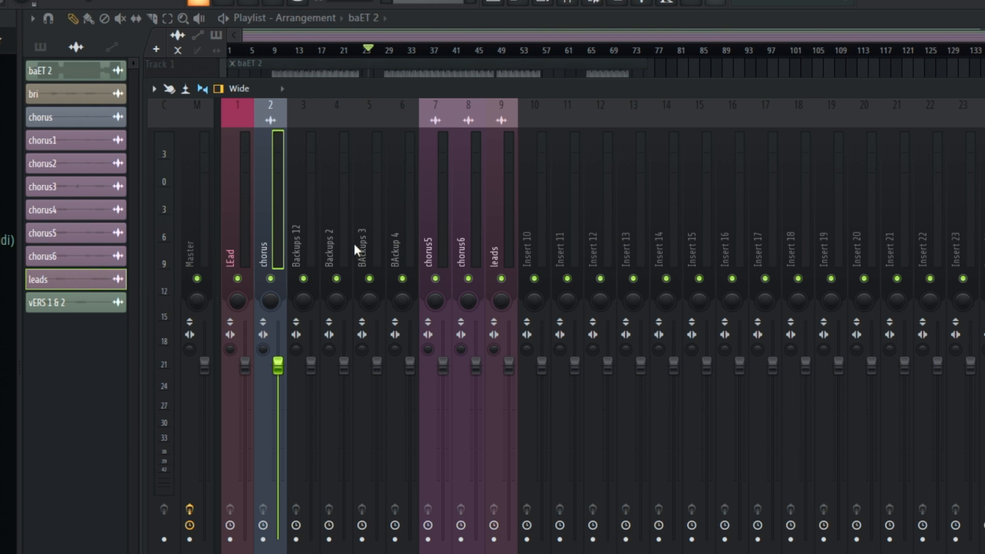
pyautogui.moveTo(275, 239); pyautogui.dragTo(490, 208)
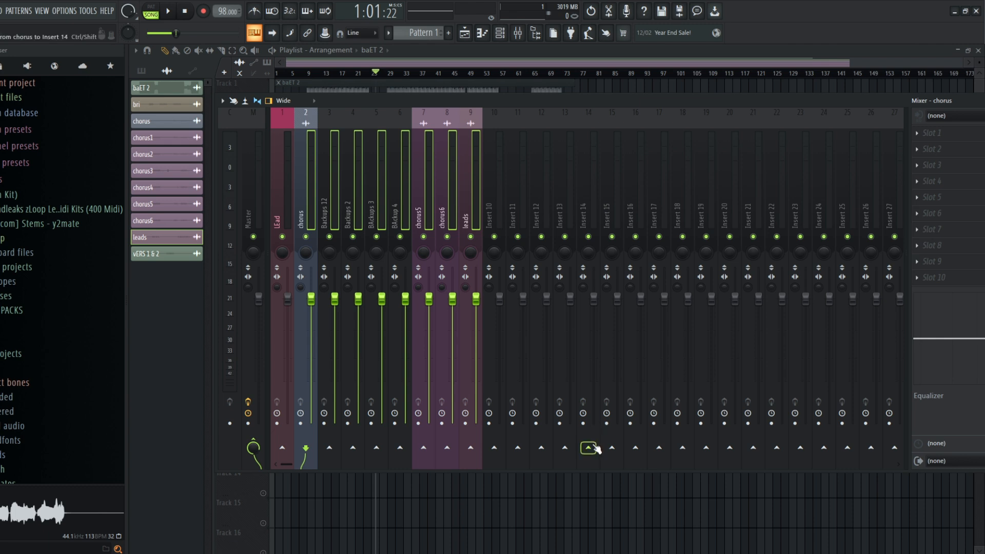
pyautogui.keyDown('ctrl'); pyautogui.click(589, 448); pyautogui.keyUp('ctrl')
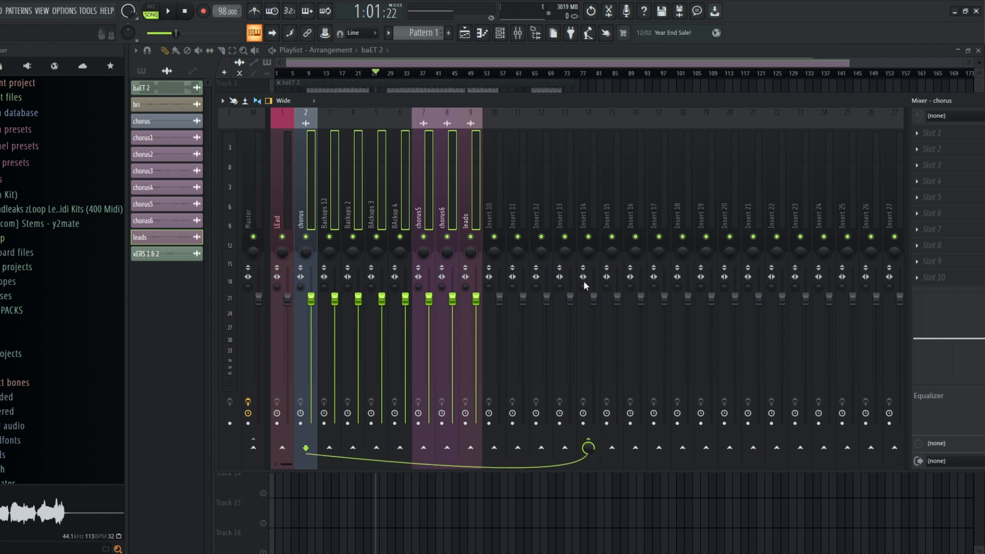
# Step: Rename the Insert 14 mixer track as Group Backups
pyautogui.click(581, 196)
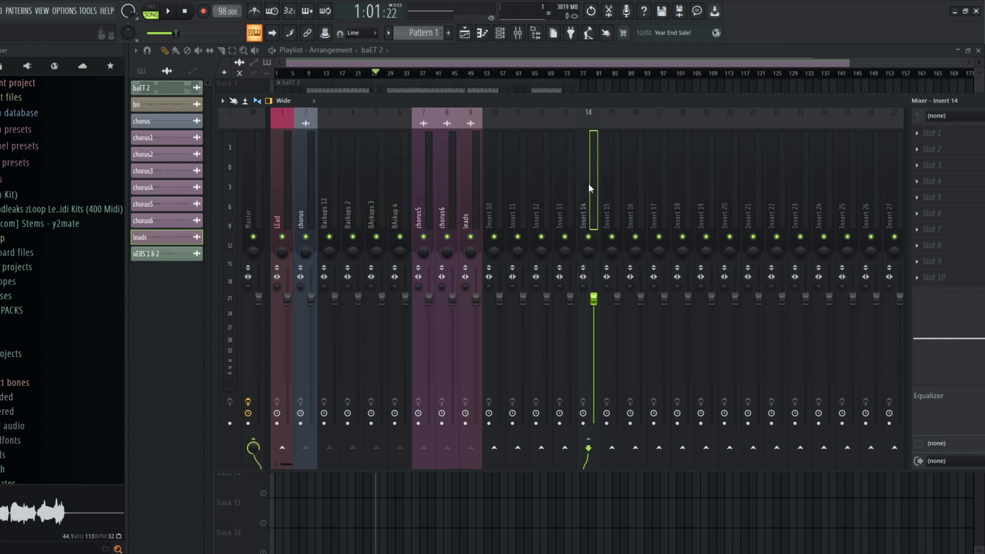
pyautogui.rightClick(590, 183)
pyautogui.click(648, 126)
pyautogui.write('Group B')
pyautogui.write('ackups')
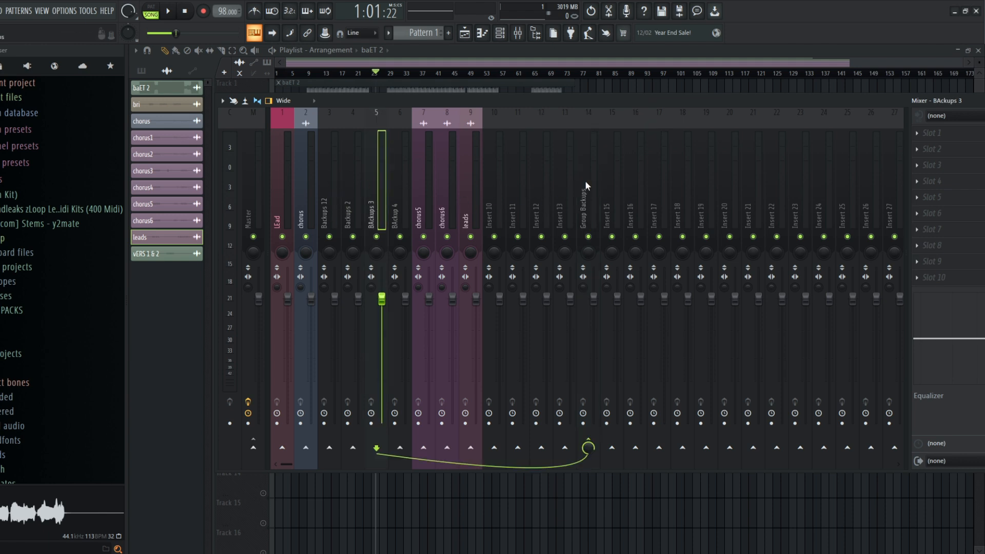
# Step: Route the baET 2 clip's channel to mixer track 11
pyautogui.press('F9')
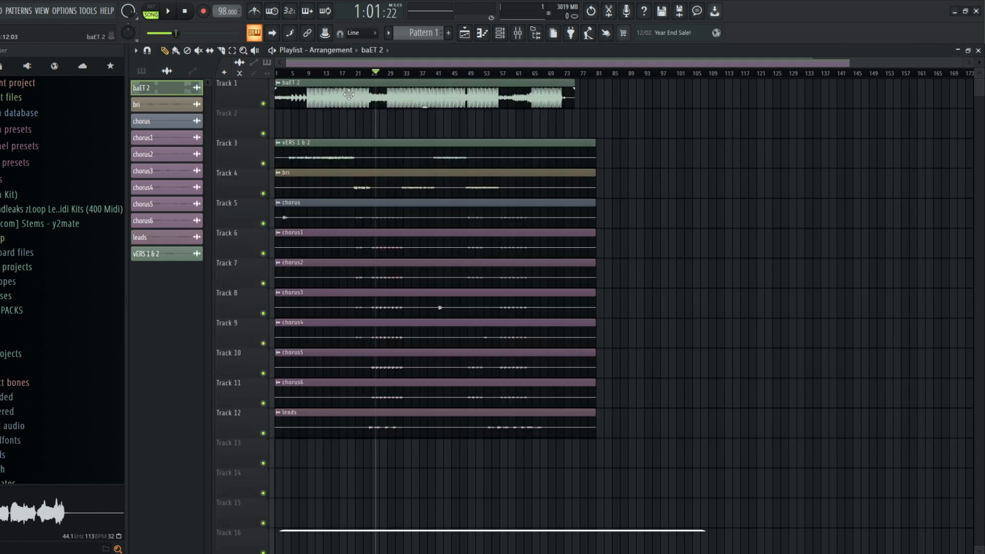
pyautogui.doubleClick(398, 97)
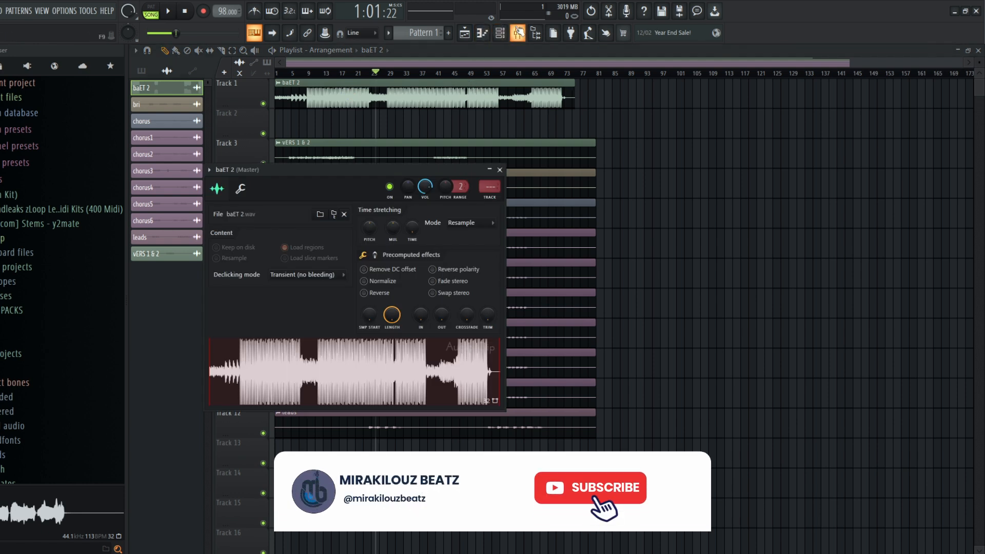
pyautogui.press('F9')
pyautogui.click(524, 181)
pyautogui.rightClick(528, 195)
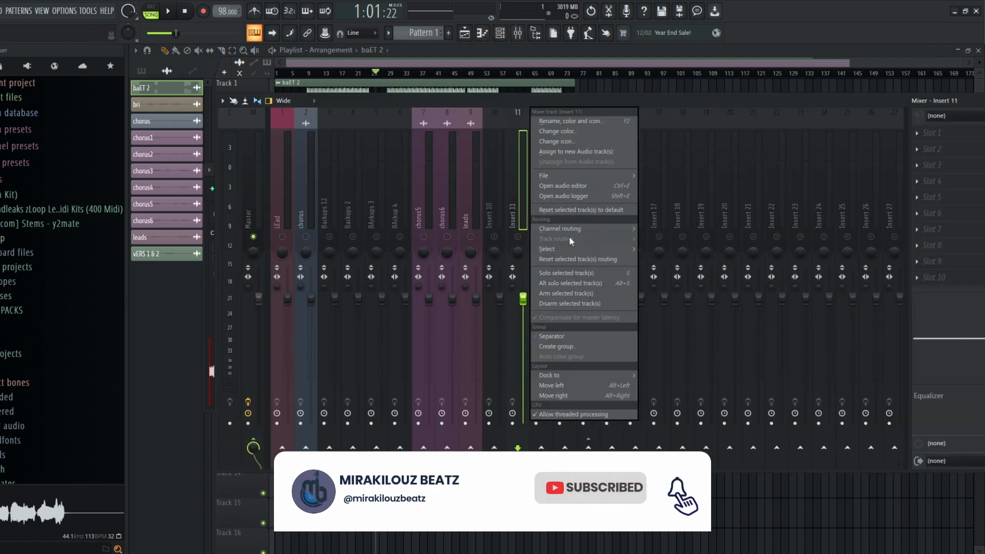
pyautogui.click(657, 228)
# Step: Rename mixer track 11, which carries the baET 2 audio, as Beat
pyautogui.rightClick(515, 186)
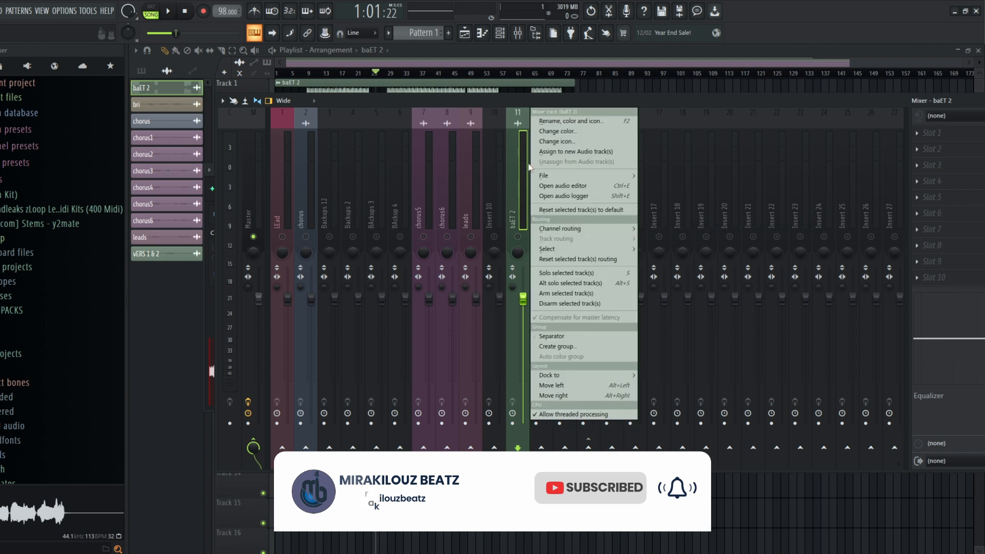
pyautogui.click(573, 121)
pyautogui.write('Bea')
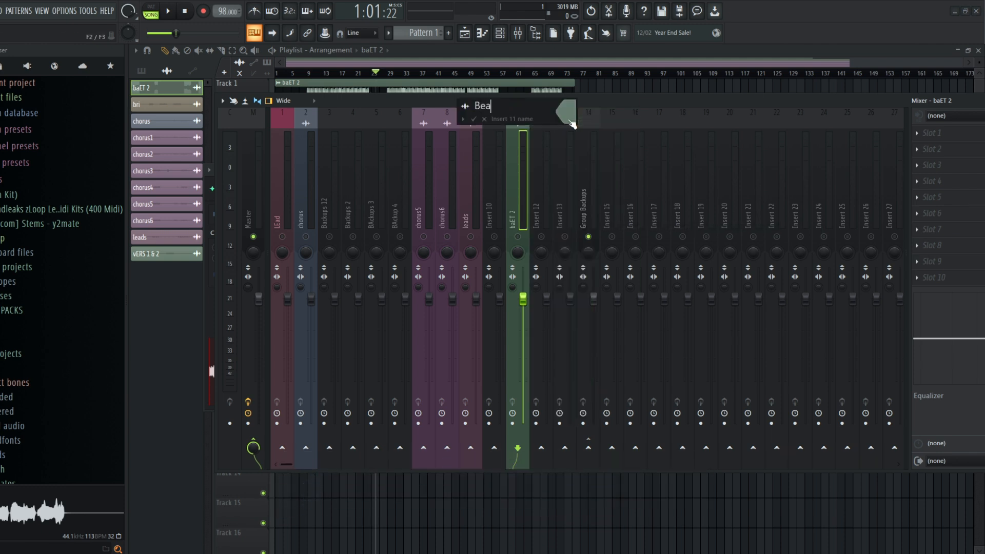
pyautogui.write('t')
pyautogui.press('Return')
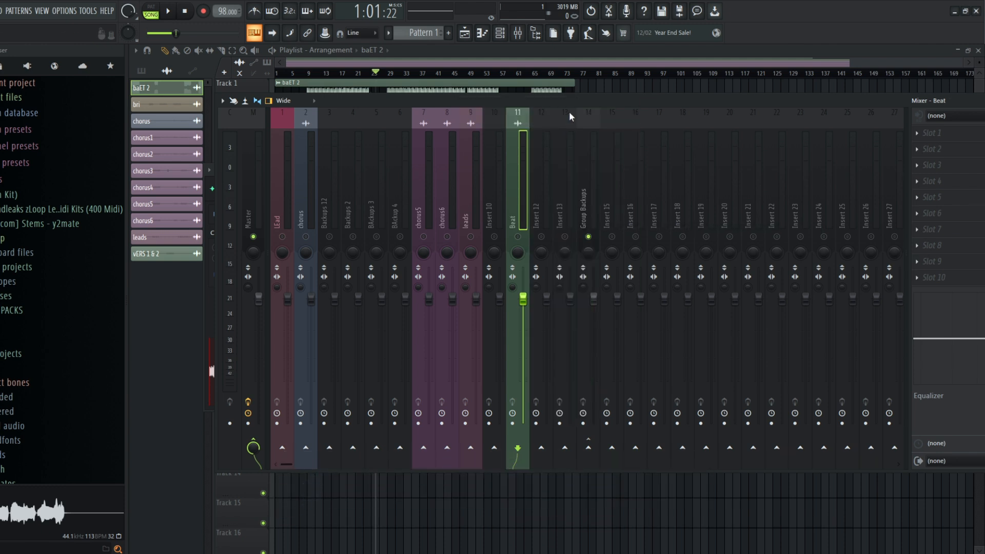
# Step: Move the playback position to about bar 11 and lower the baET 2 clip's gain to -5.8 dB
pyautogui.rightClick(517, 237)
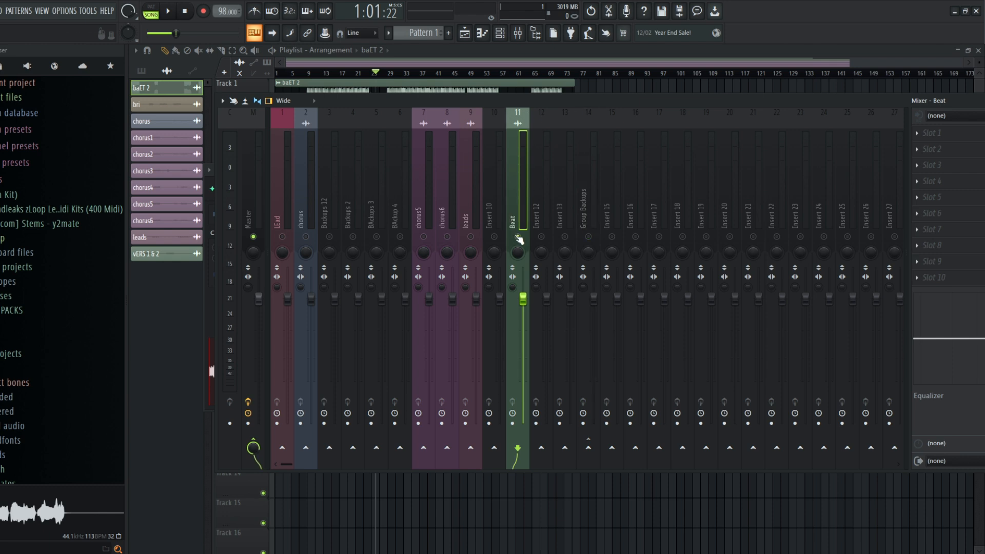
pyautogui.rightClick(518, 237)
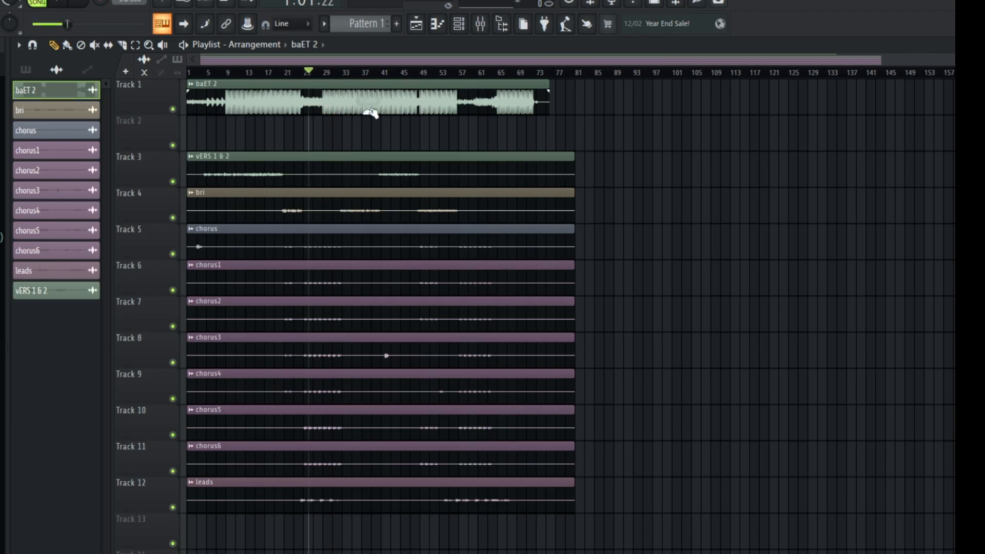
pyautogui.click(240, 74)
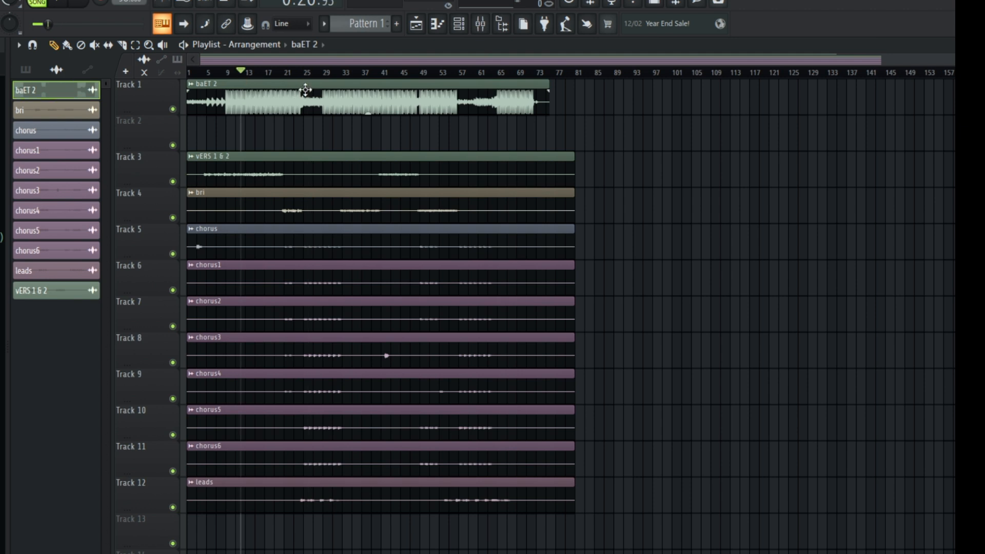
pyautogui.moveTo(368, 112)
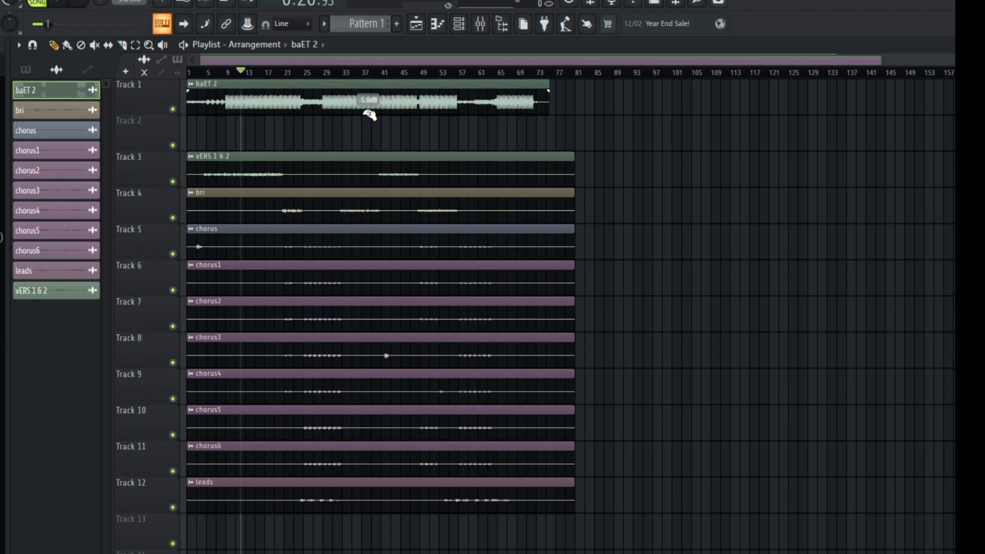
pyautogui.moveTo(369, 114); pyautogui.dragTo(370, 118)
# Step: Play the verse vocal against the beat and raise the Beat mixer track's fader slightly
pyautogui.press('F9')
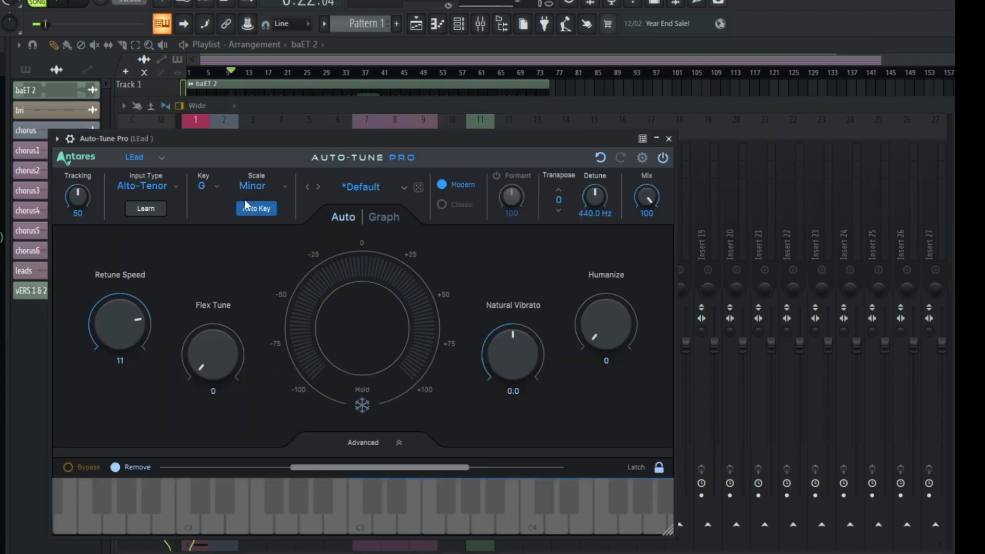
pyautogui.click(333, 57)
pyautogui.press('space')
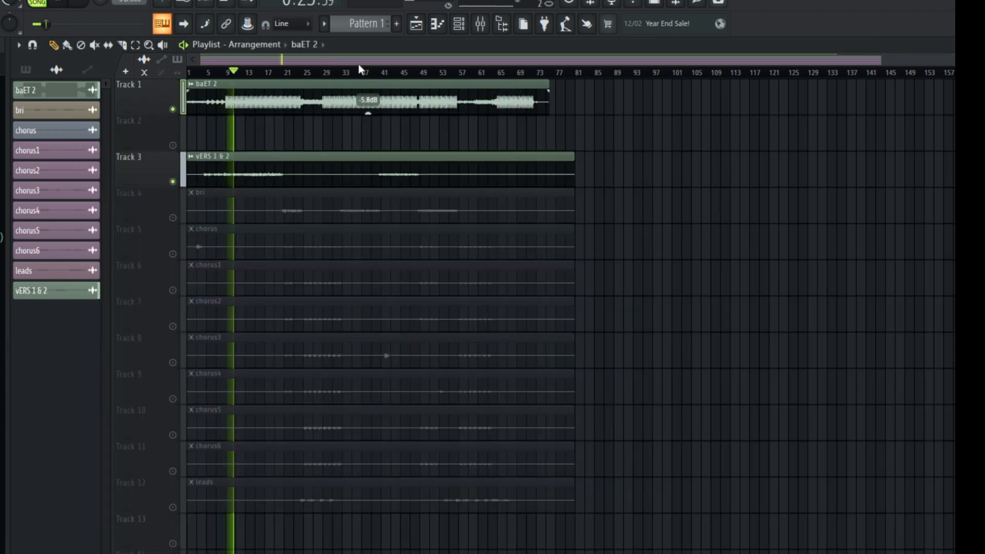
pyautogui.click(480, 23)
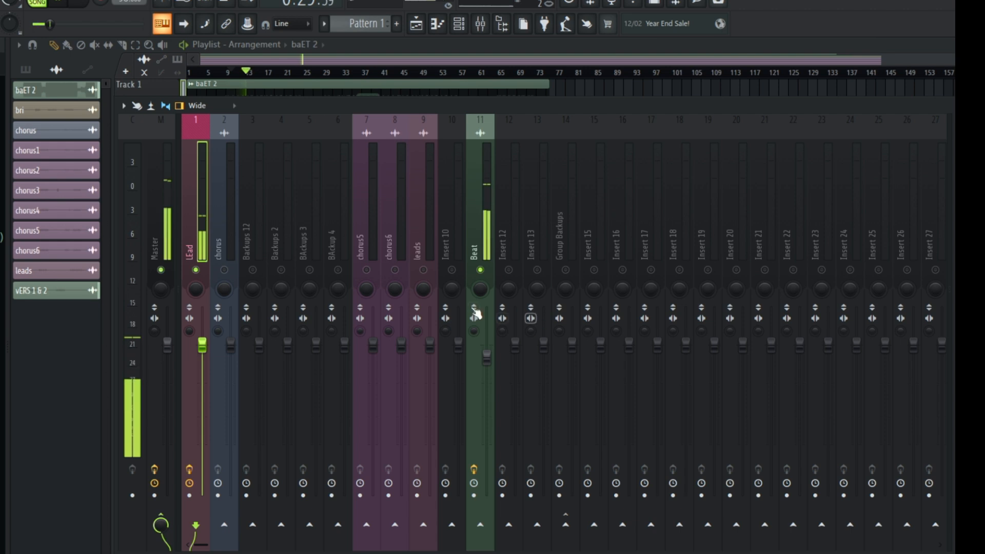
pyautogui.click(487, 357)
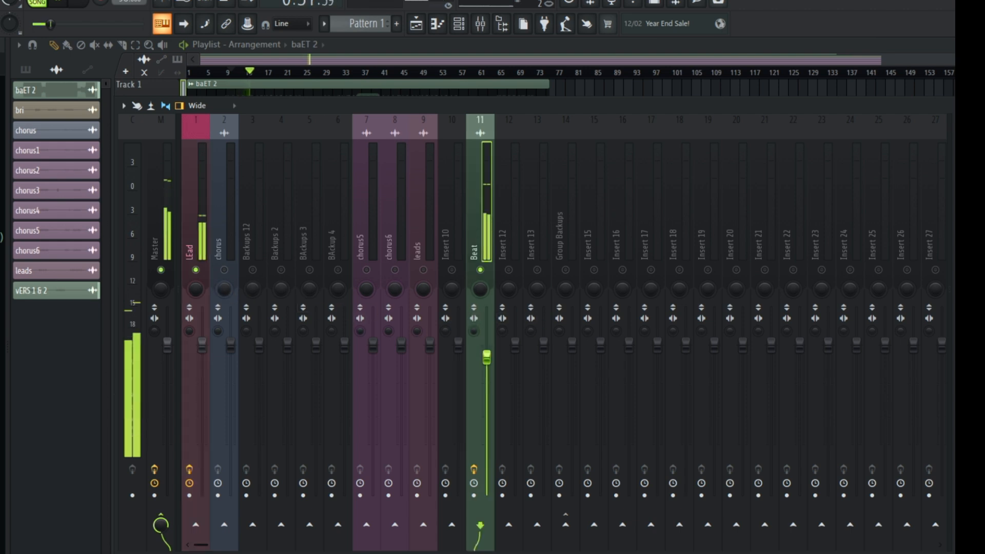
pyautogui.press('space')
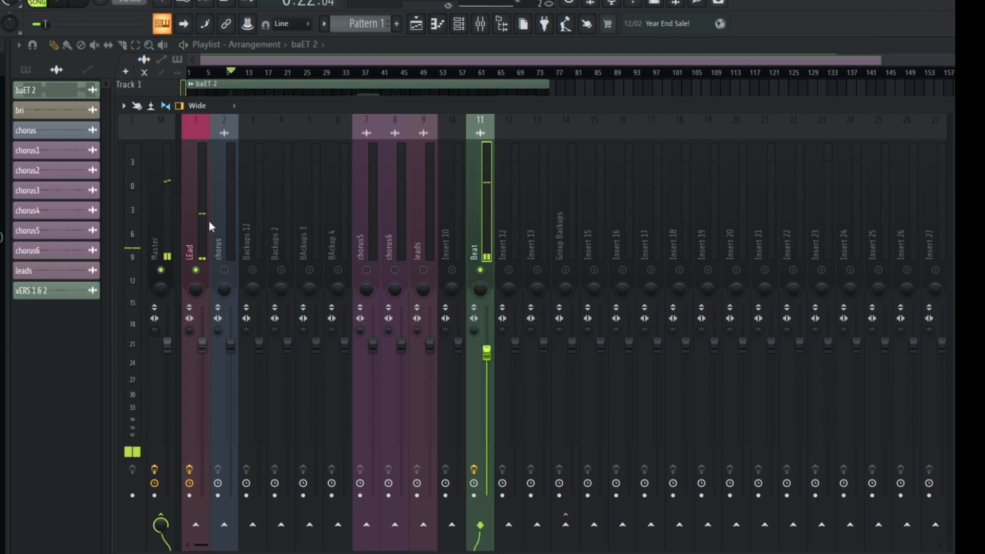
# Step: Raise Humanize to about 63 in the Auto-Tune Pro on the lead vocal's mixer track
pyautogui.click(208, 221)
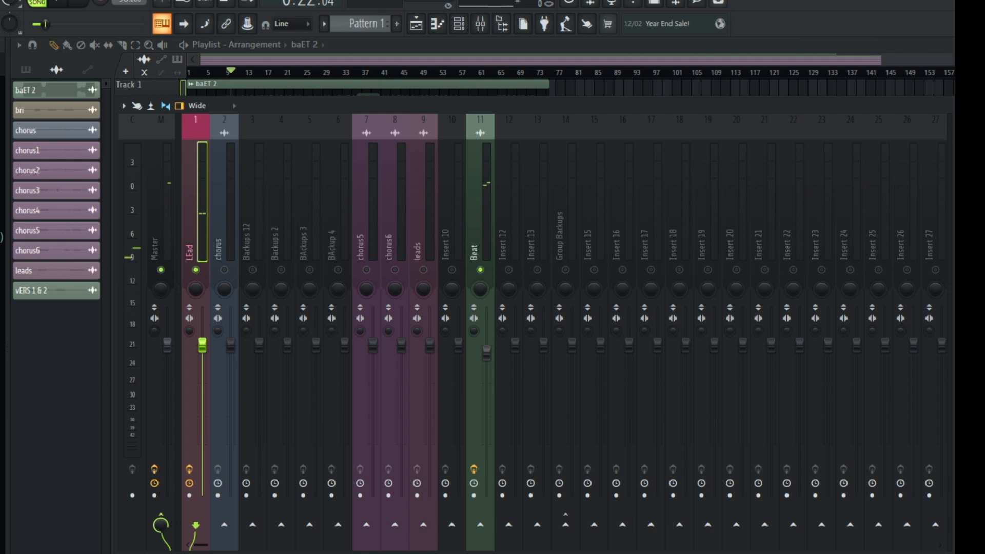
pyautogui.moveTo(616, 278); pyautogui.dragTo(616, 250)
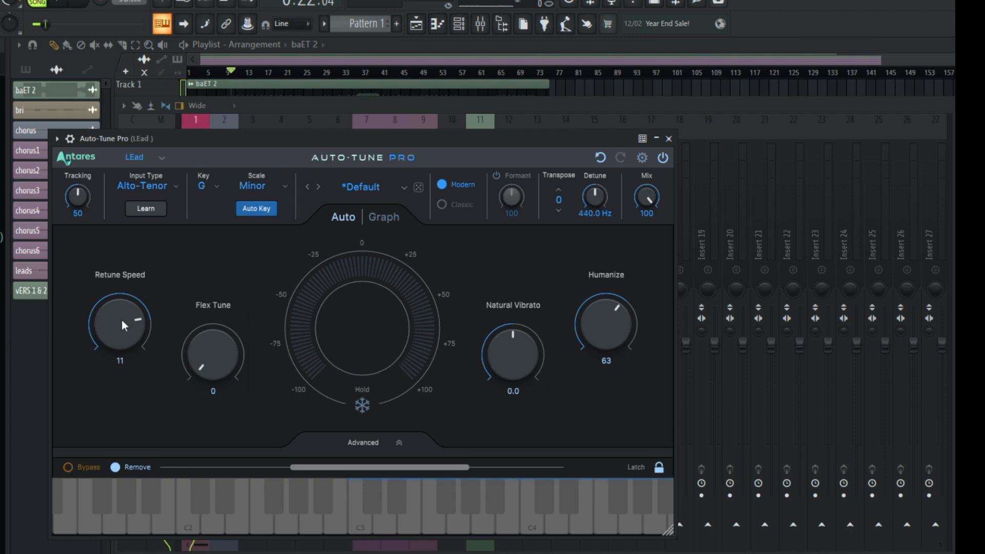
pyautogui.scroll(-1, 121, 318)
pyautogui.moveTo(585, 329); pyautogui.dragTo(582, 320)
pyautogui.click(669, 139)
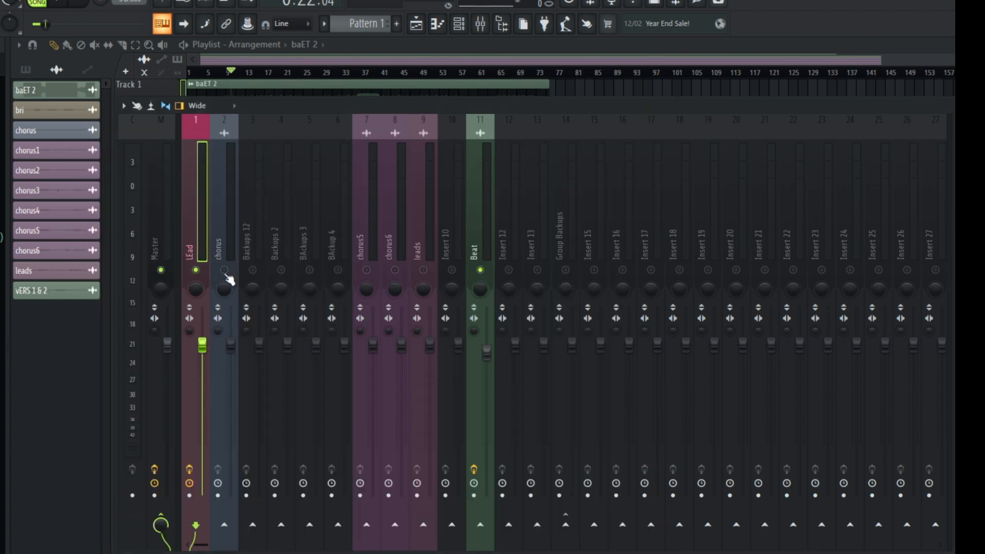
# Step: Enable all playlist tracks, mute only Tracks 1 and 3, and move the playback position to about bar 29
pyautogui.click(321, 65)
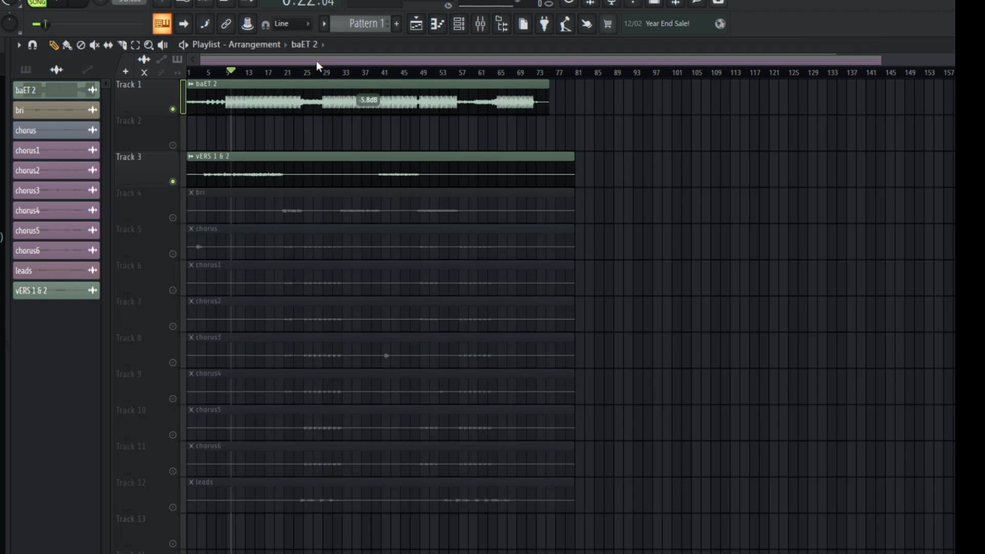
pyautogui.rightClick(172, 218)
pyautogui.rightClick(171, 218)
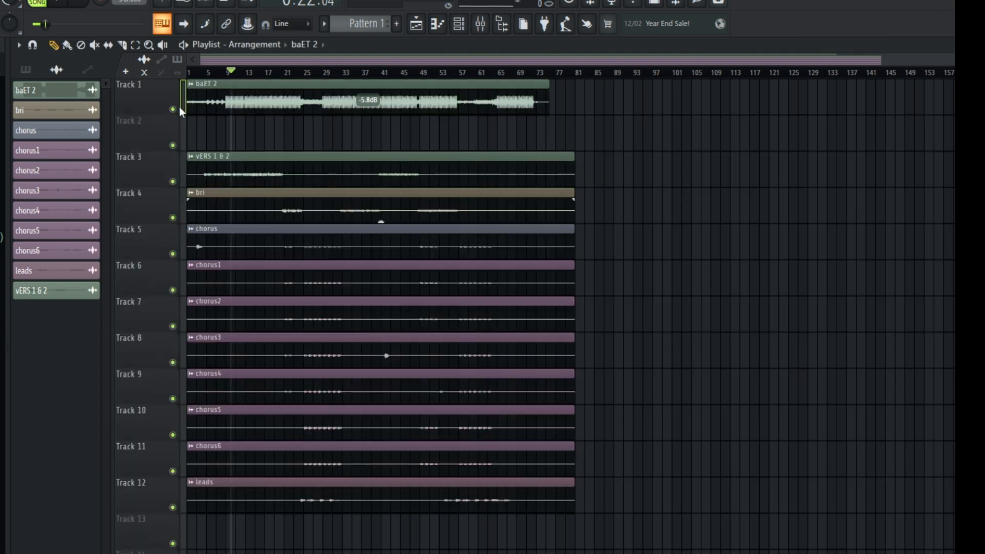
pyautogui.click(173, 182)
pyautogui.click(173, 109)
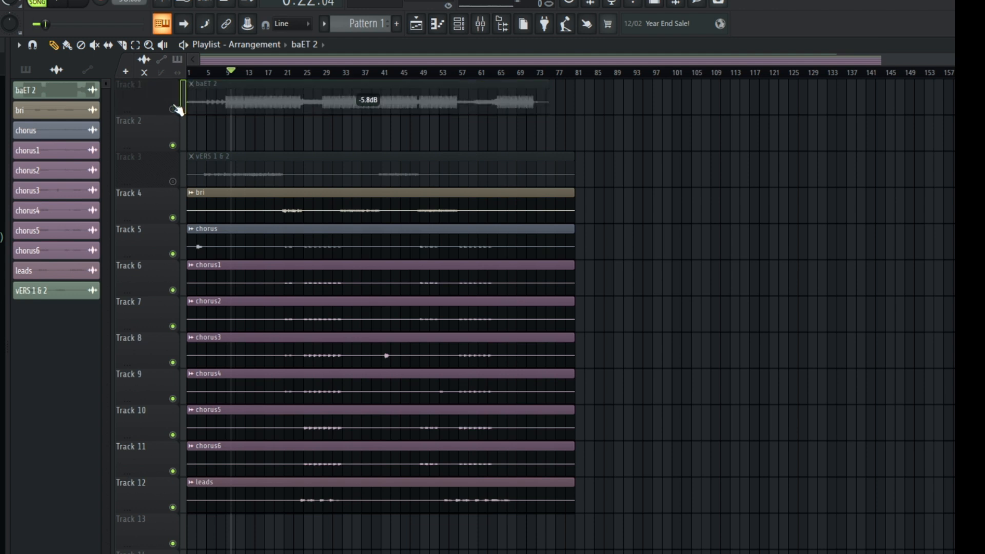
pyautogui.click(329, 72)
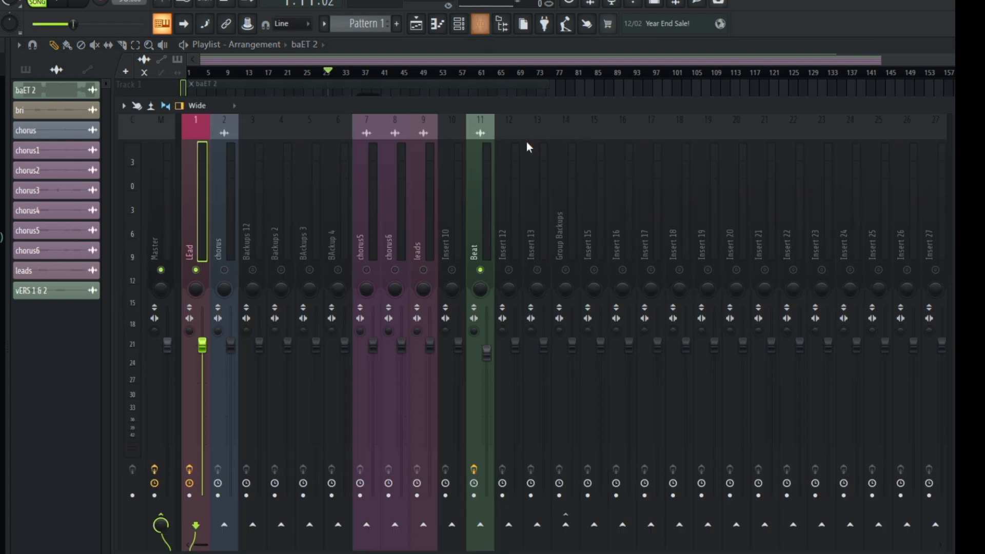
# Step: Play the chorus backups through the Group Backups mixer track with only the lead and Beat mixer tracks muted
pyautogui.click(481, 24)
pyautogui.click(488, 212)
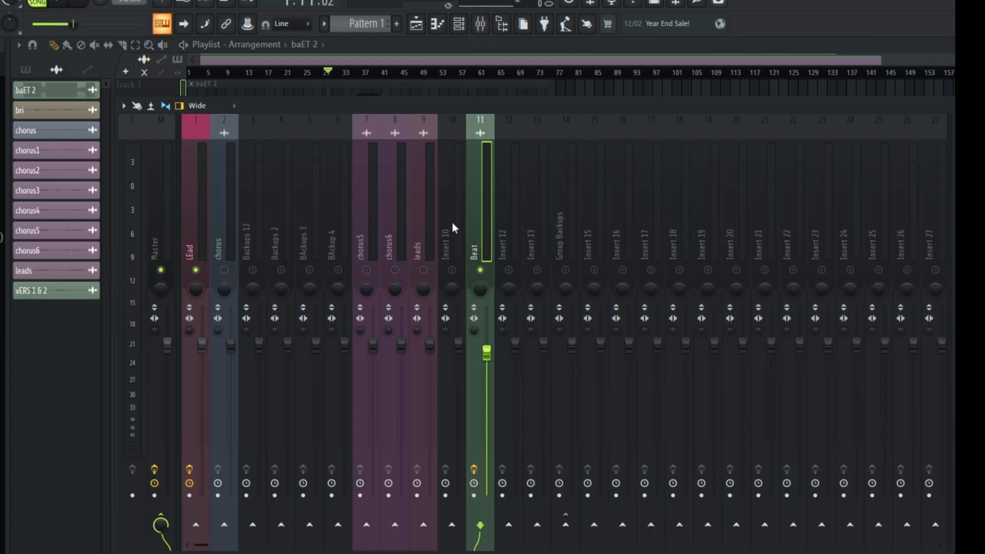
pyautogui.click(564, 229)
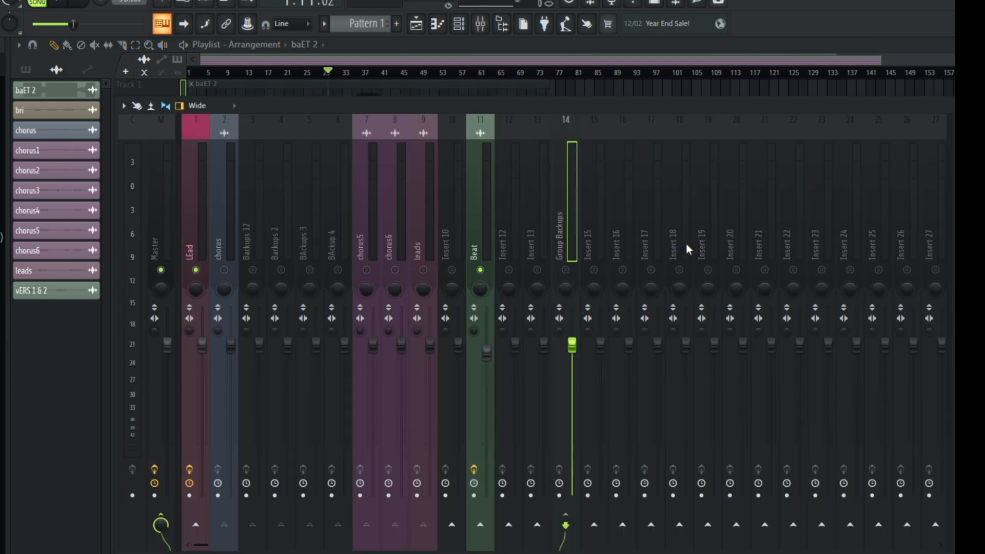
pyautogui.rightClick(565, 270)
pyautogui.press('space')
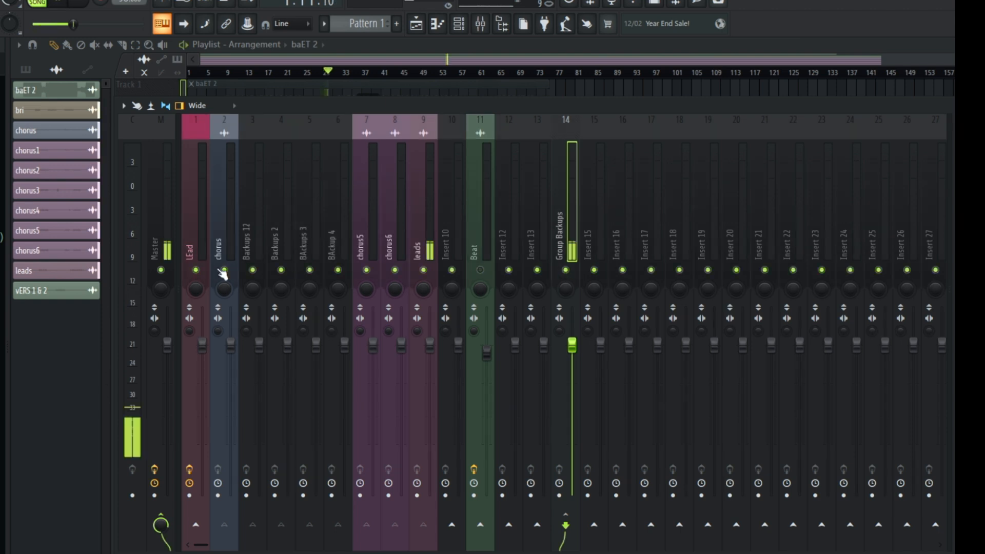
pyautogui.click(195, 270)
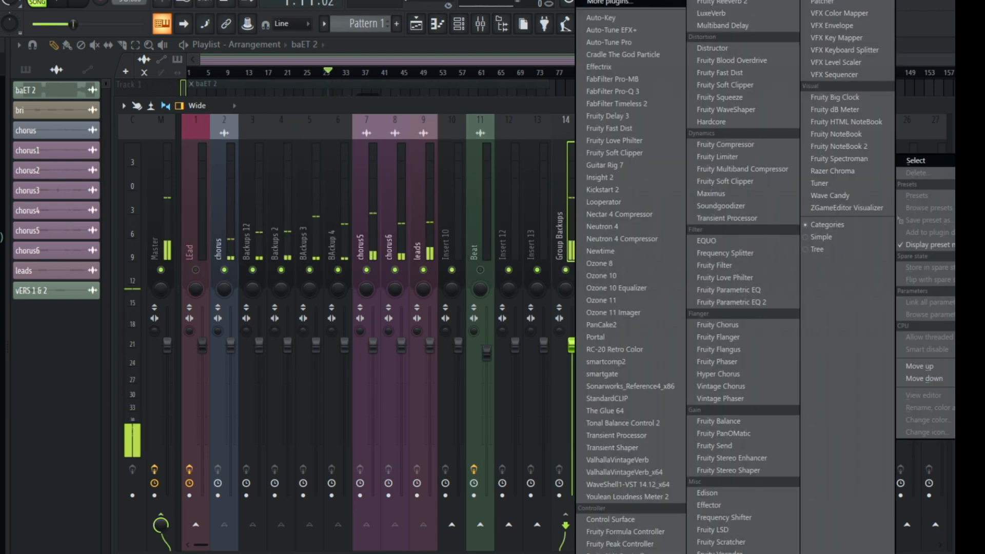
# Step: Load Auto-Tune Pro on the Group Backups mixer track
pyautogui.click(899, 157)
pyautogui.moveTo(916, 160)
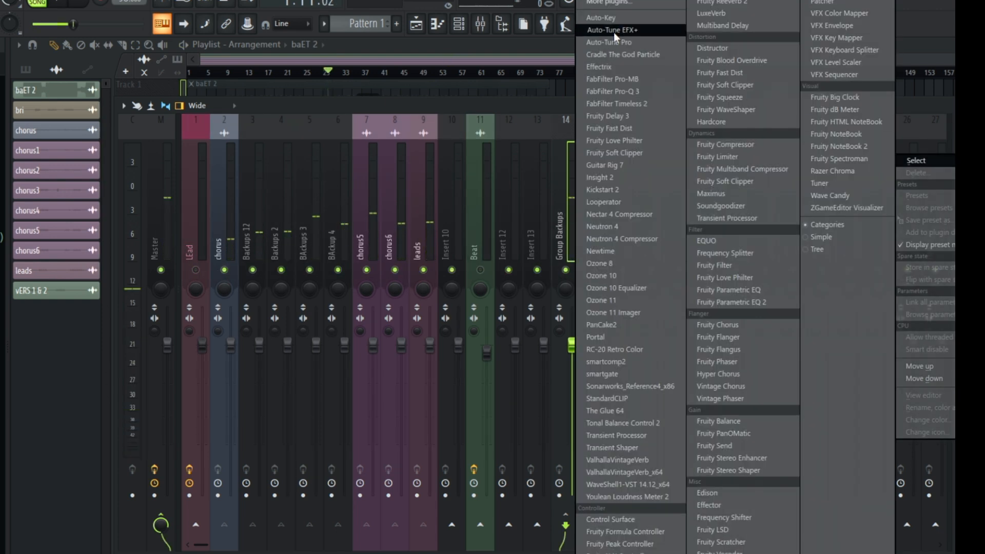
pyautogui.click(611, 42)
# Step: Set the Group Backups Auto-Tune Pro to key G with the Minor scale and raise its Humanize amount
pyautogui.click(283, 253)
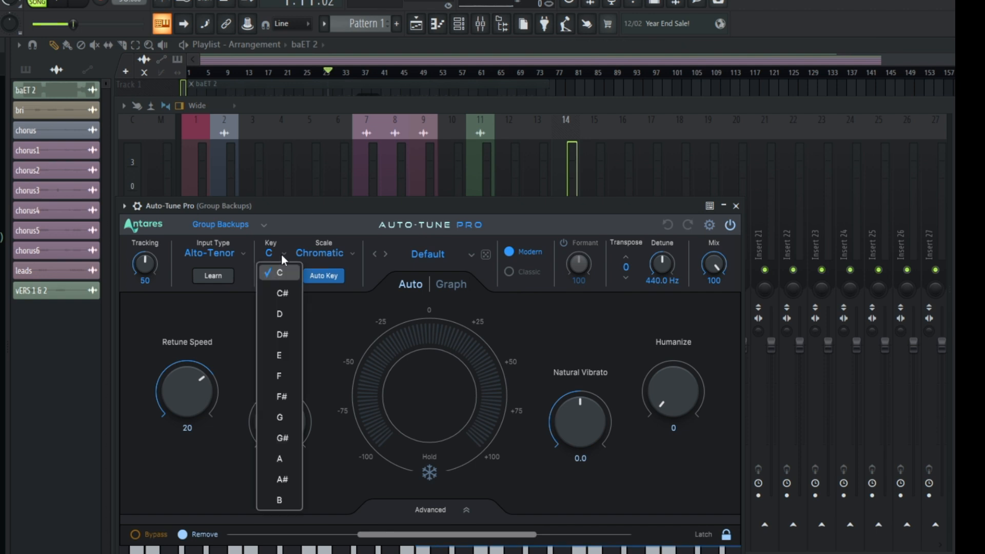
pyautogui.click(297, 413)
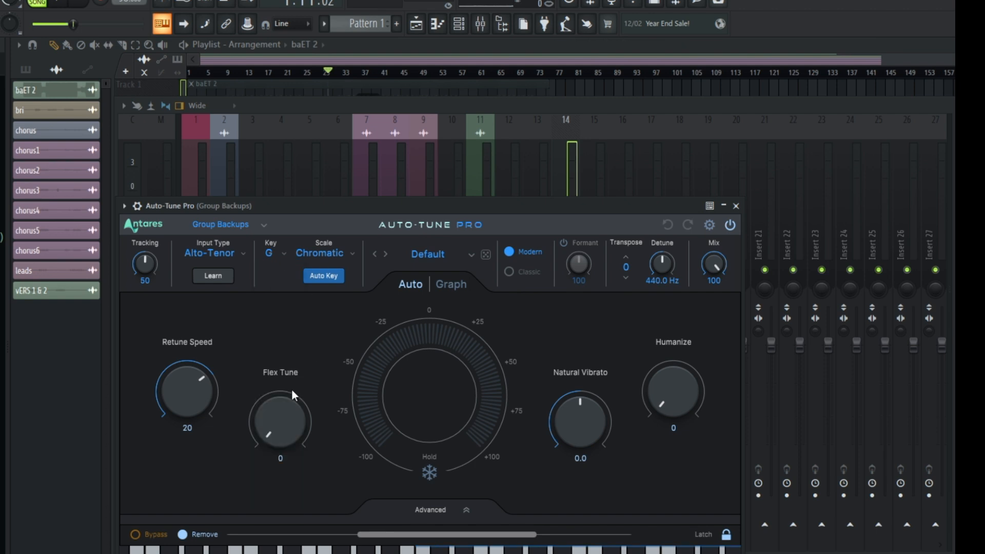
pyautogui.click(324, 256)
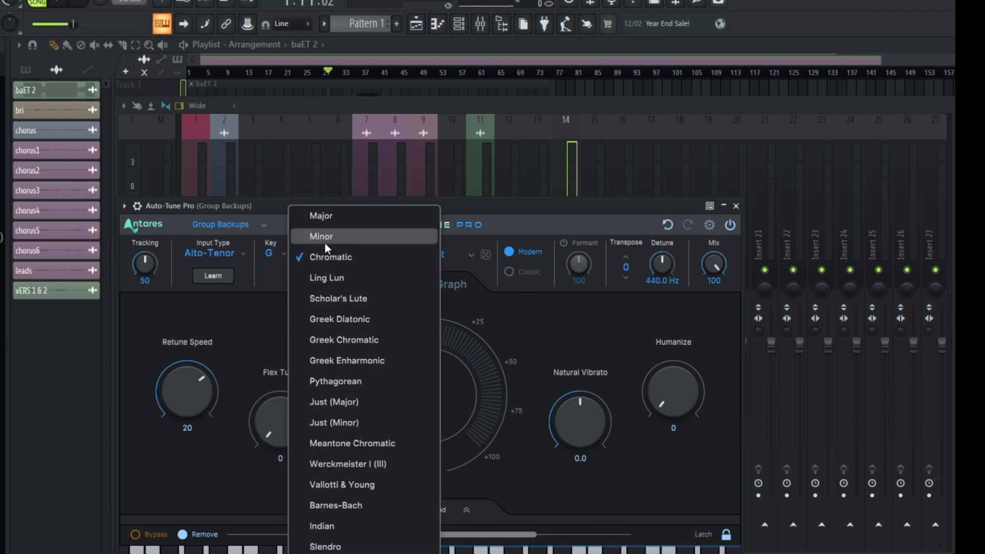
pyautogui.click(325, 244)
pyautogui.moveTo(674, 398); pyautogui.dragTo(663, 275)
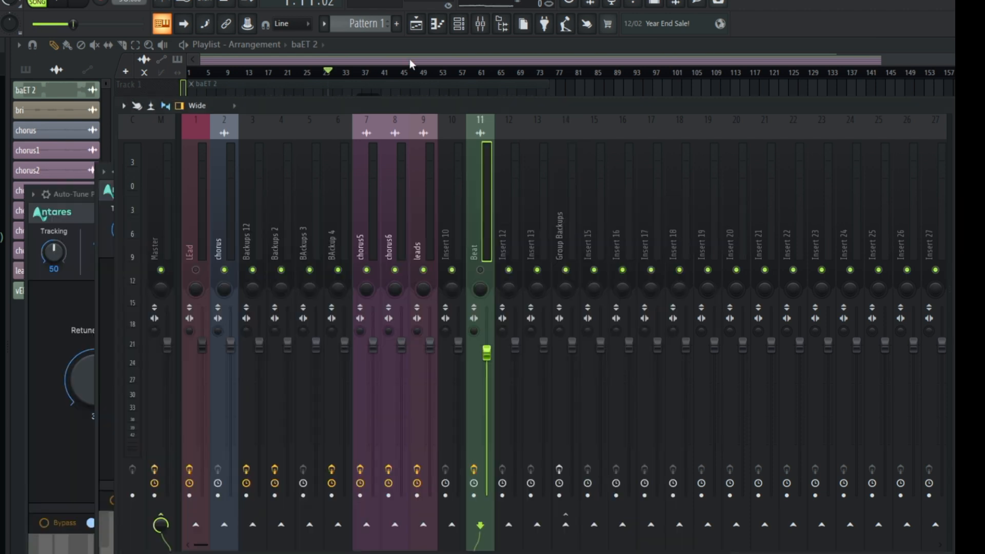
# Step: Move the playback position to about bar 13 and unmute playlist Tracks 1 and 3
pyautogui.click(409, 58)
pyautogui.click(251, 72)
pyautogui.click(172, 181)
pyautogui.click(172, 109)
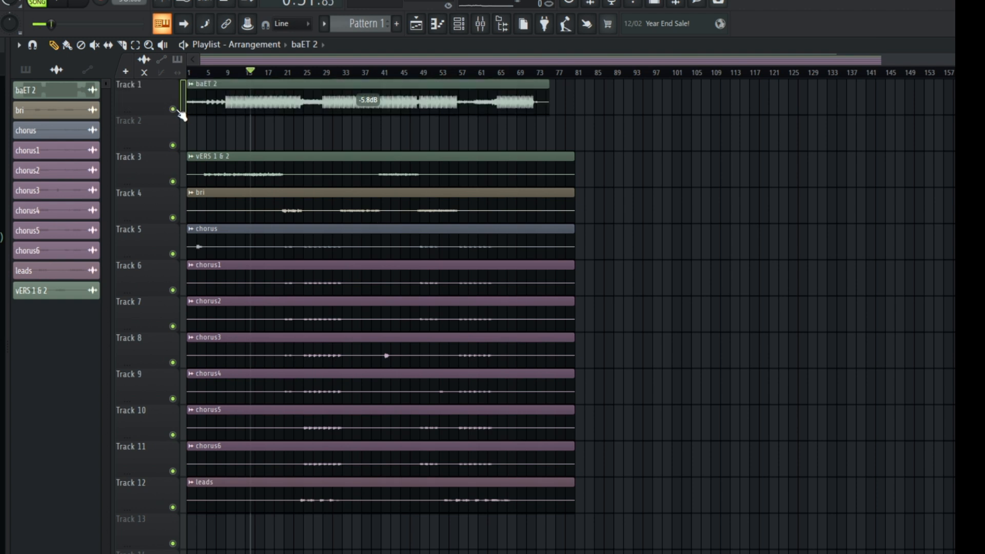
pyautogui.click(481, 30)
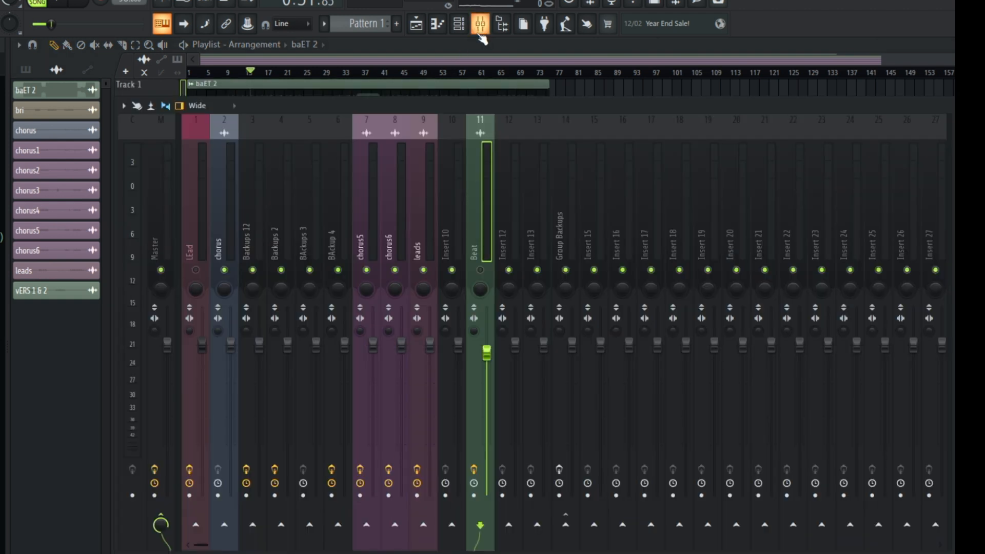
# Step: Unmute all mixer tracks, play the song from about bar 8 and bring back the mixer
pyautogui.rightClick(163, 270)
pyautogui.rightClick(162, 270)
pyautogui.click(222, 73)
pyautogui.press('space')
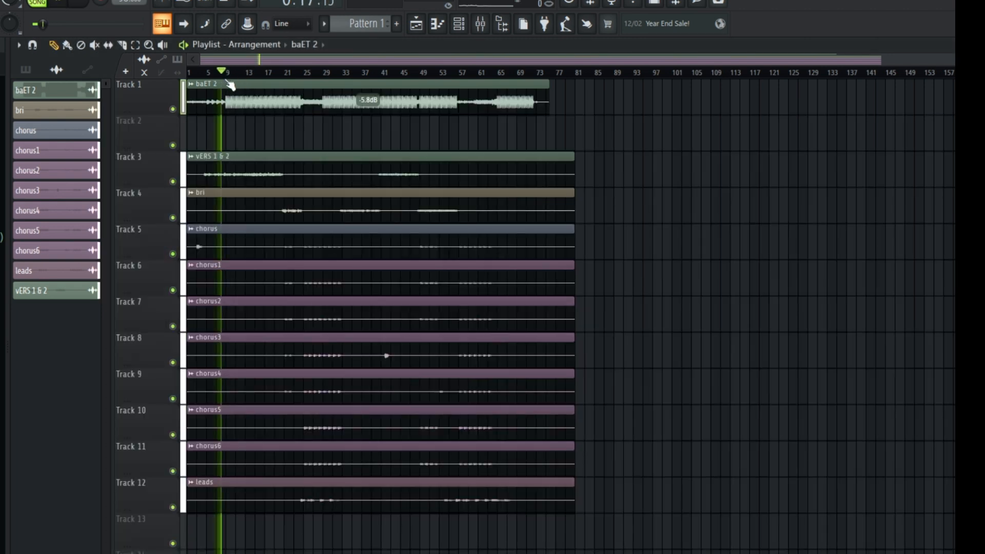
pyautogui.click(480, 23)
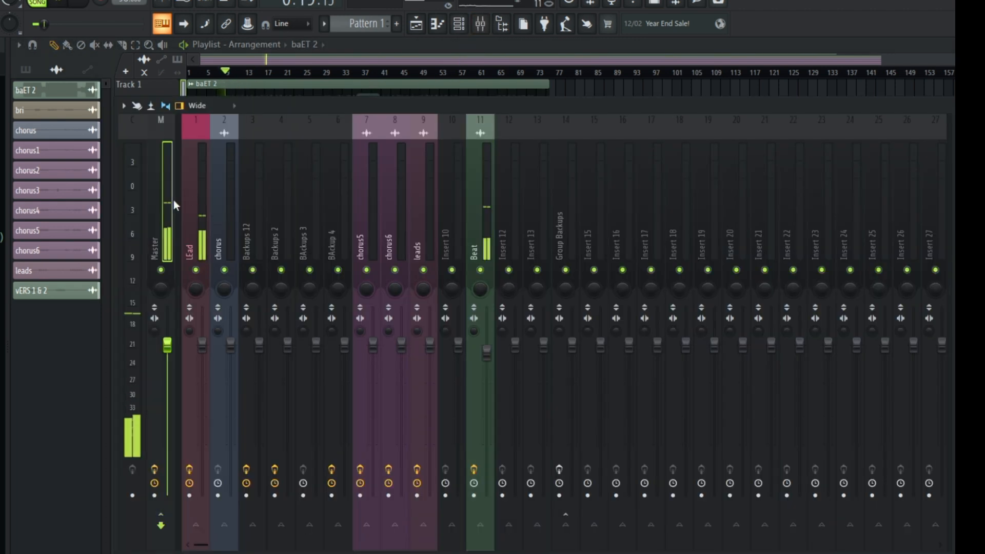
# Step: Open the Master track's Tonal Balance Control 2, compare the playing mix with the Modern target in Fine view, and stop playback
pyautogui.moveTo(949, 103); pyautogui.dragTo(860, 100)
pyautogui.click(896, 143)
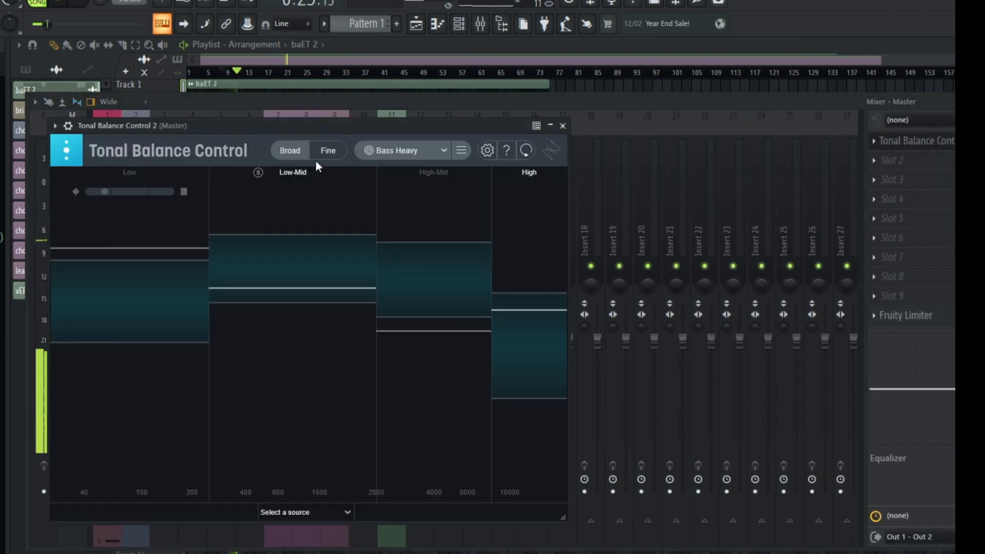
pyautogui.click(396, 154)
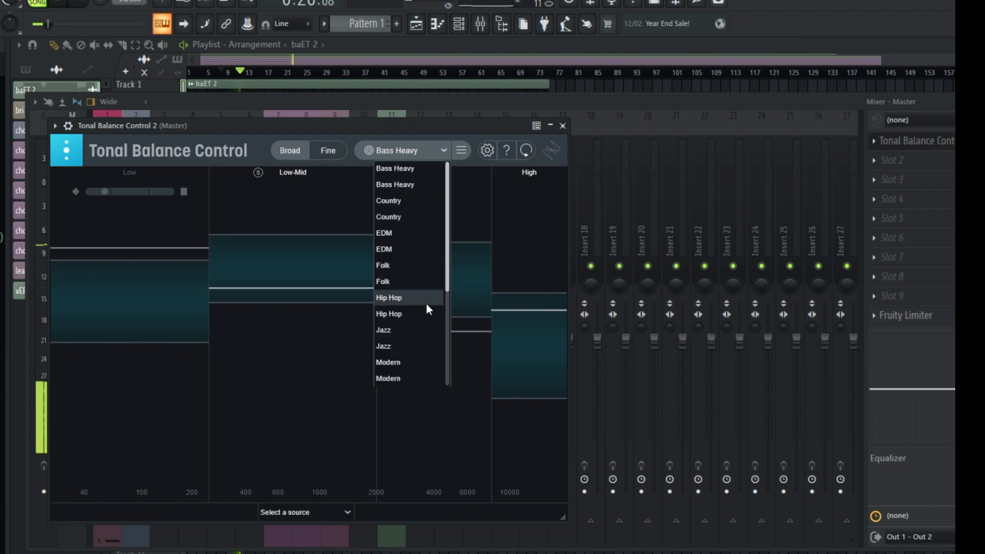
pyautogui.click(424, 378)
pyautogui.click(325, 147)
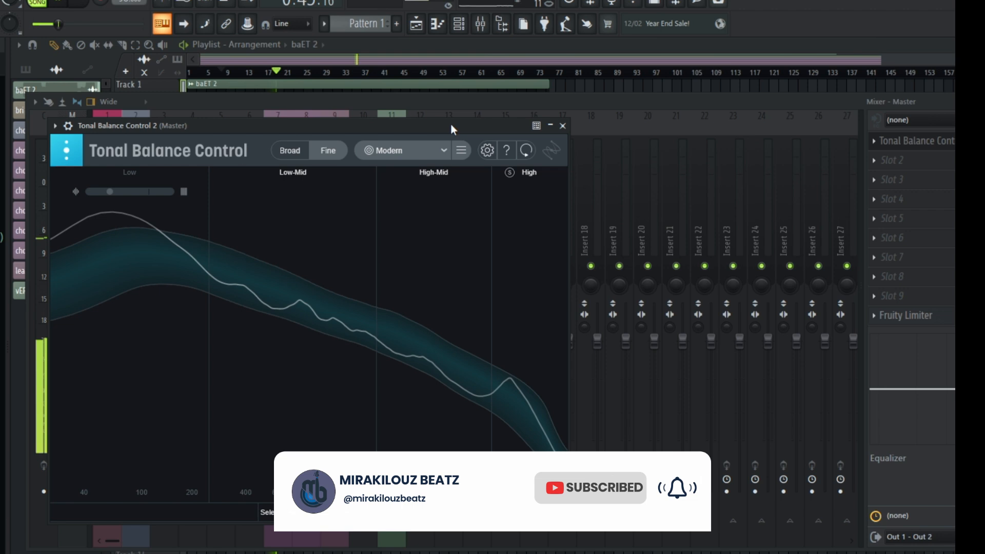
pyautogui.press('space')
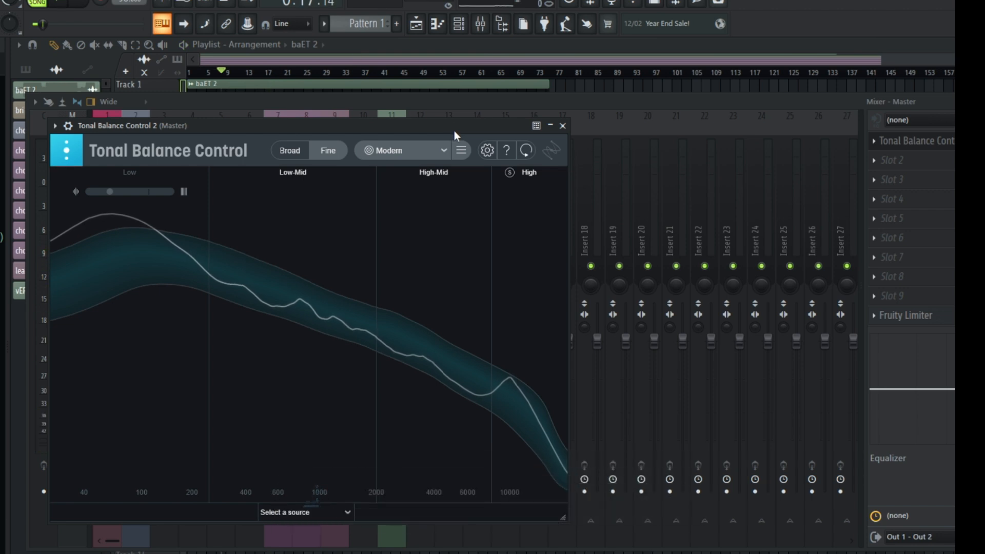
# Step: Create a custom tonal balance target from the audio file "Kweku Flick - High (Viral Video) by BiG Mike" and play the mix against it
pyautogui.moveTo(293, 170)
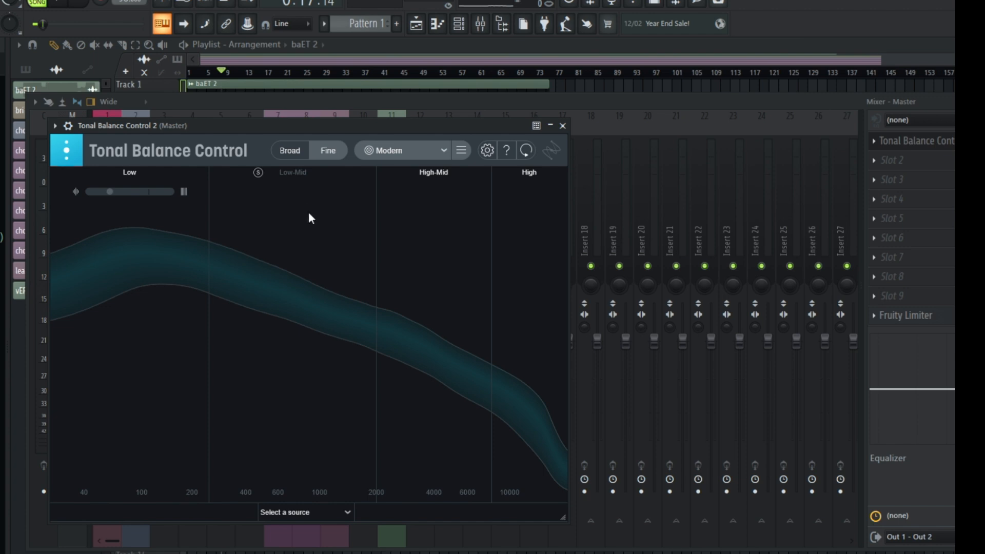
pyautogui.click(462, 155)
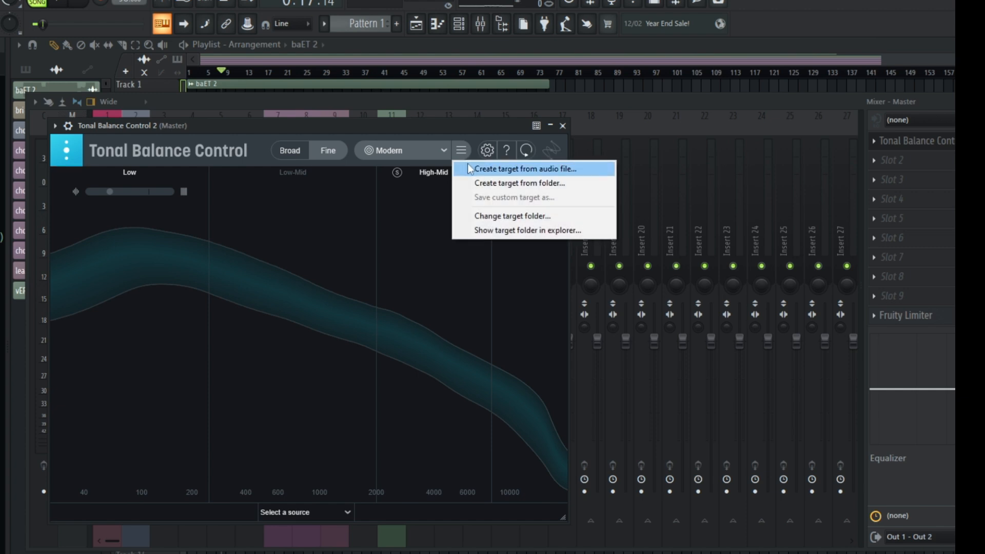
pyautogui.click(501, 167)
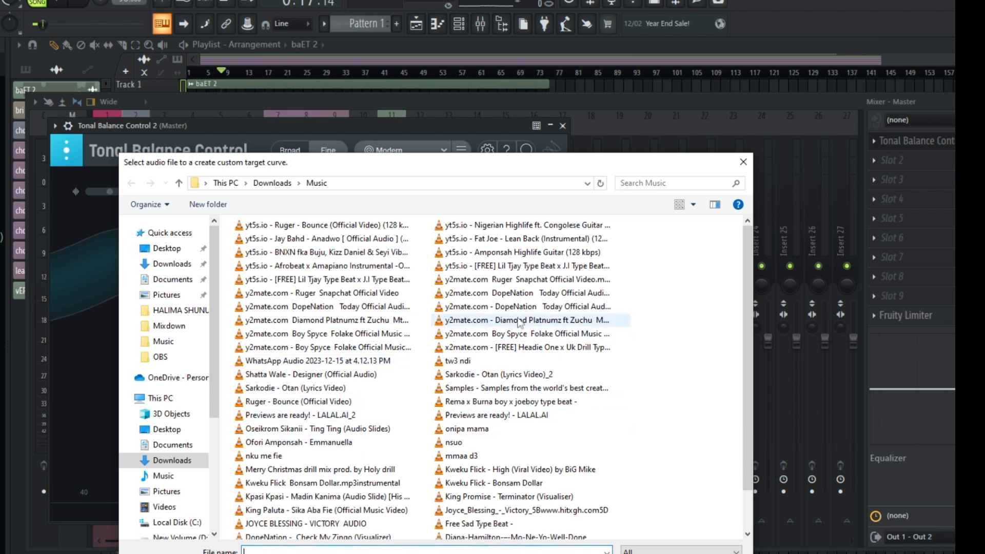
pyautogui.click(511, 335)
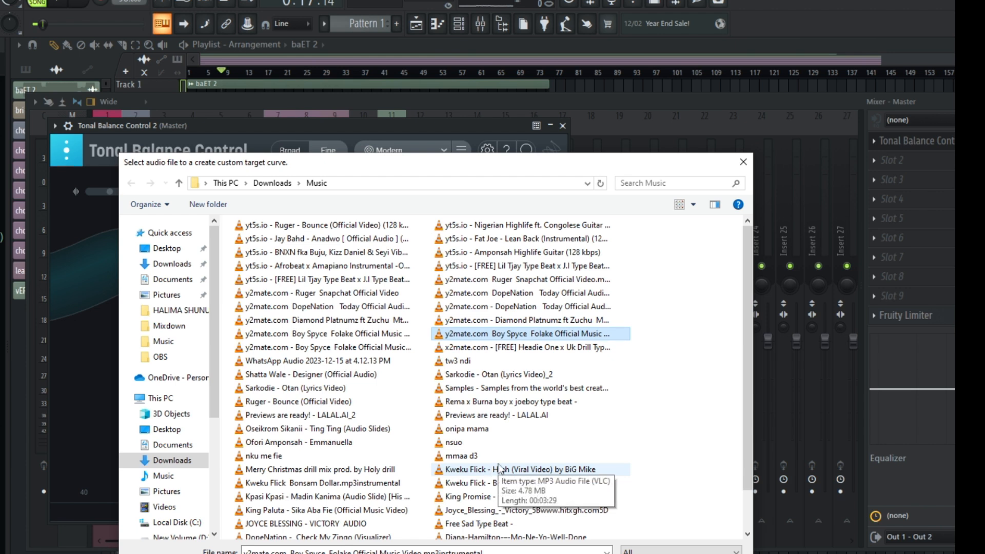
pyautogui.doubleClick(500, 469)
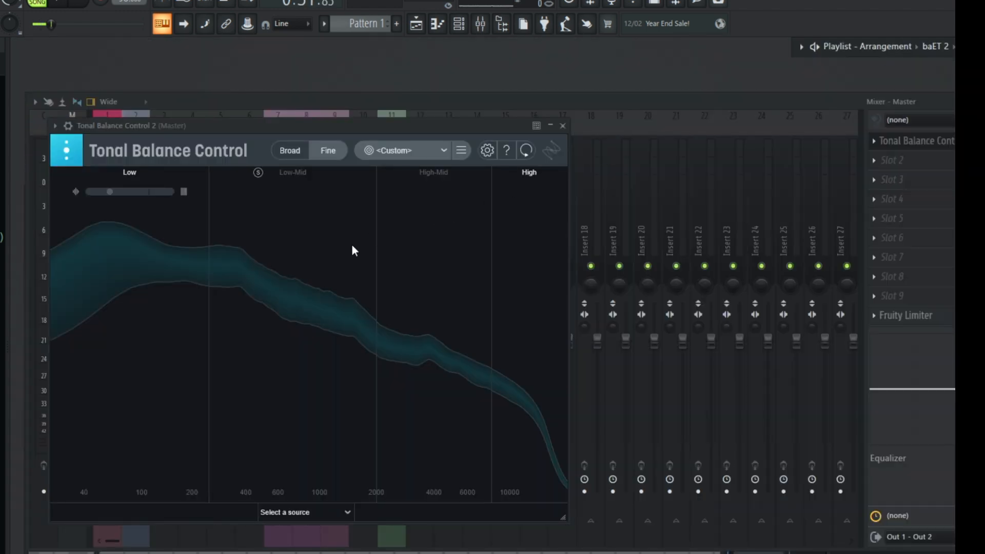
pyautogui.press('space')
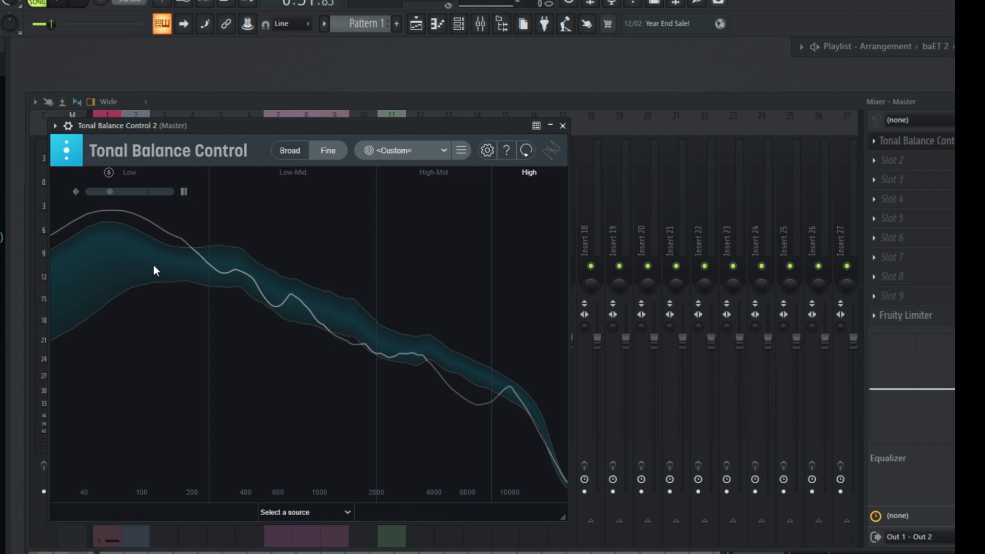
pyautogui.press('space')
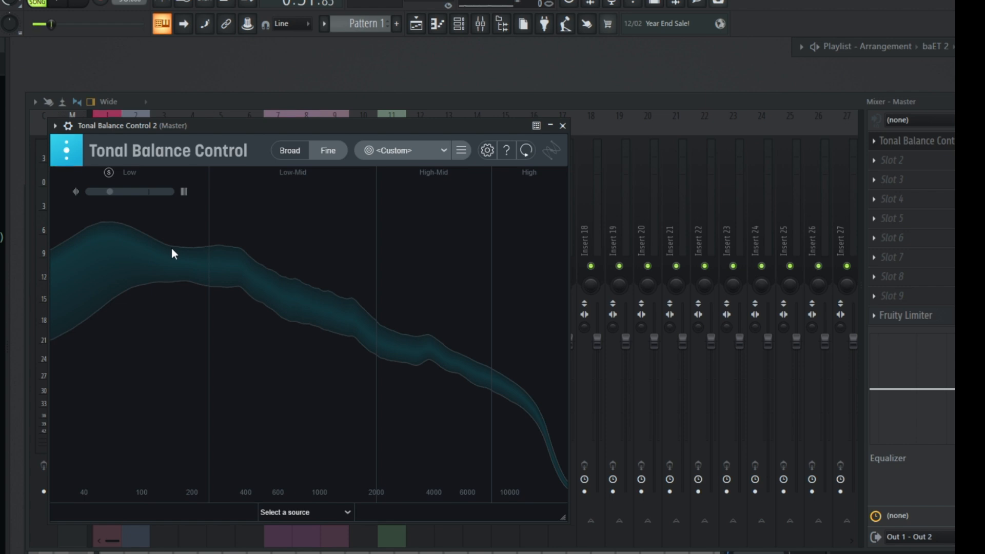
# Step: Load Ozone 10 Equalizer in the second effect slot of the Beat mixer track
pyautogui.moveTo(446, 129); pyautogui.dragTo(889, 246)
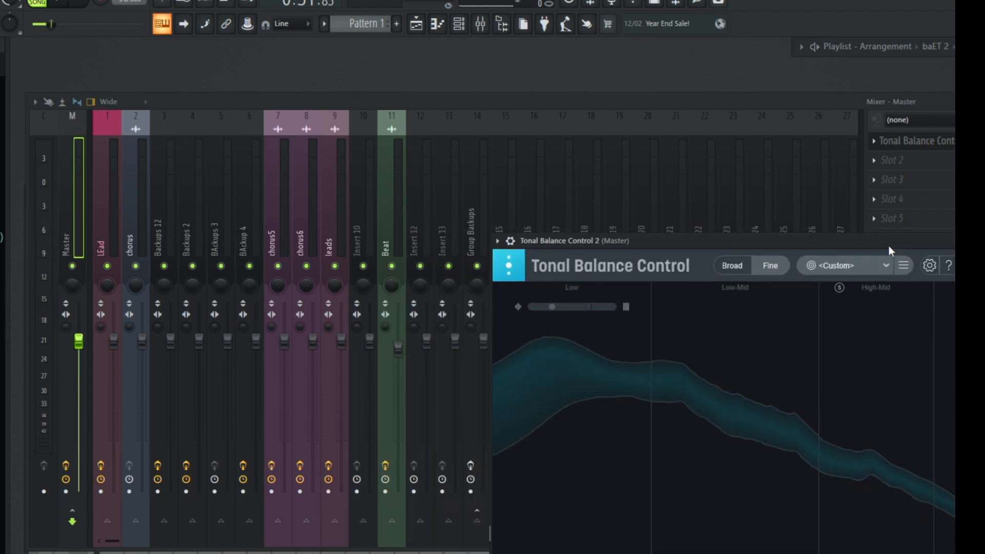
pyautogui.click(401, 175)
pyautogui.click(936, 167)
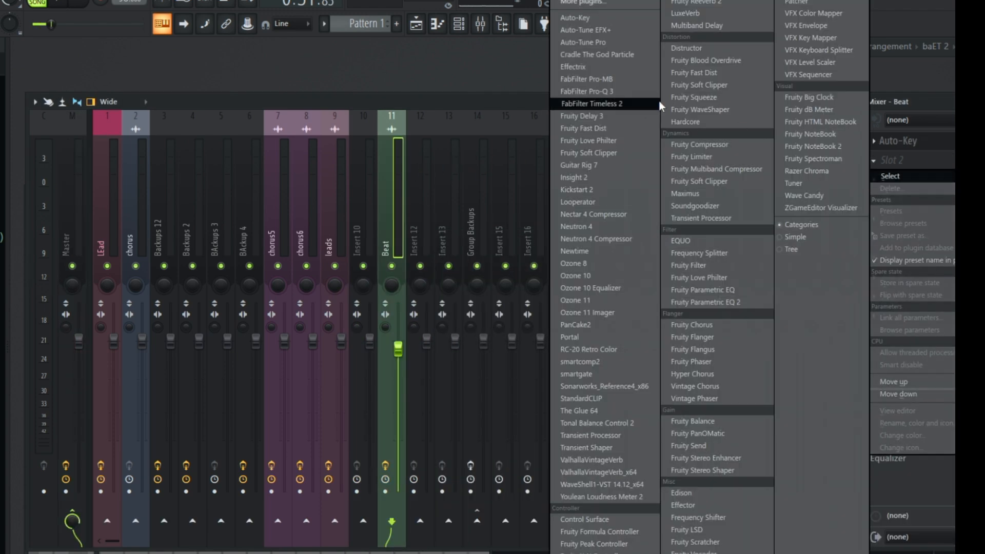
pyautogui.click(588, 280)
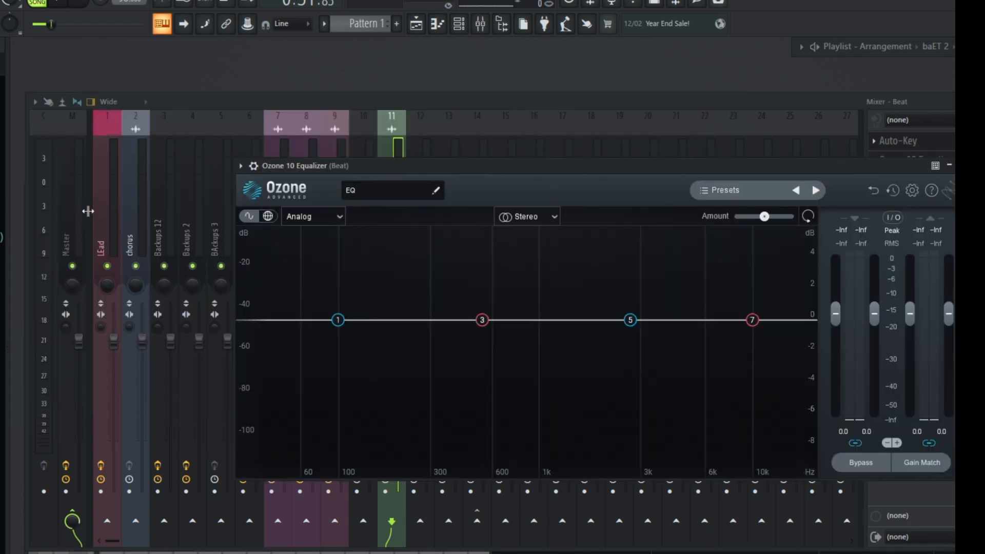
# Step: Set EQ as the source in the Master's Tonal Balance Control and move EQ band 3 to about 60 Hz
pyautogui.click(71, 218)
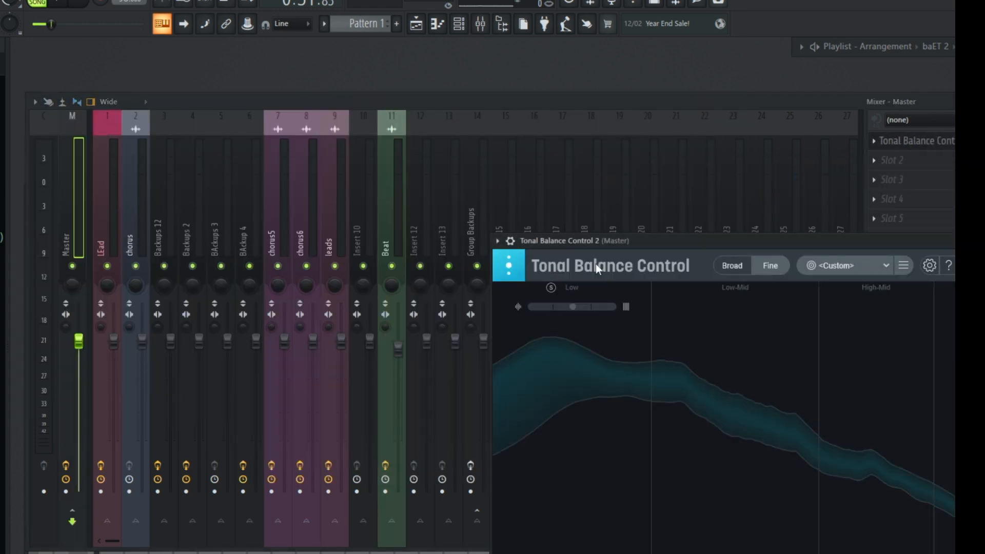
pyautogui.moveTo(608, 241); pyautogui.dragTo(330, 46)
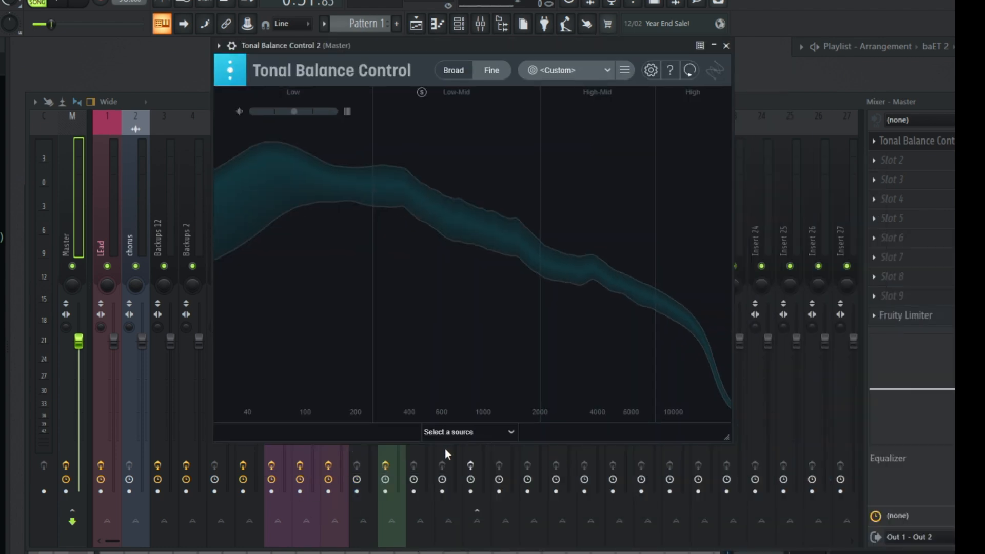
pyautogui.click(470, 430)
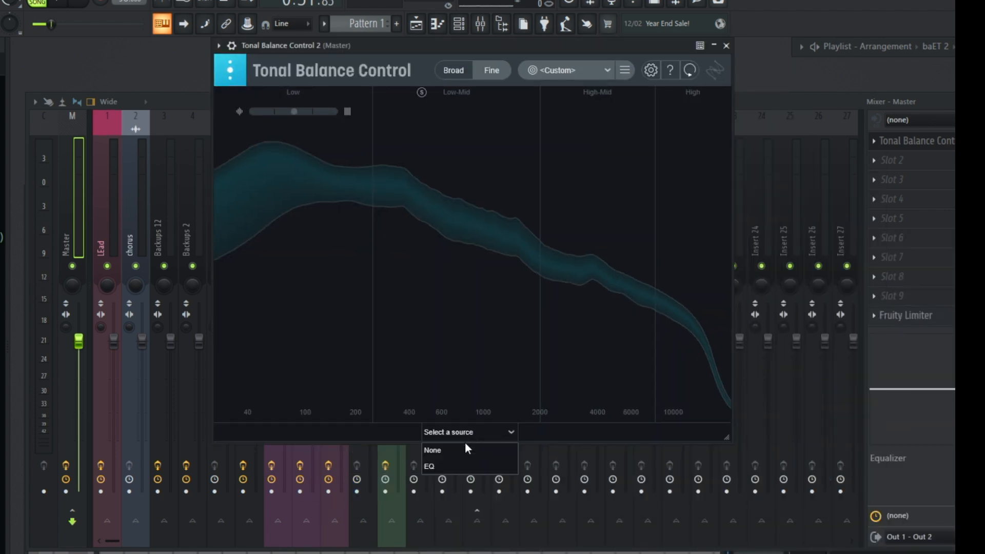
pyautogui.click(459, 469)
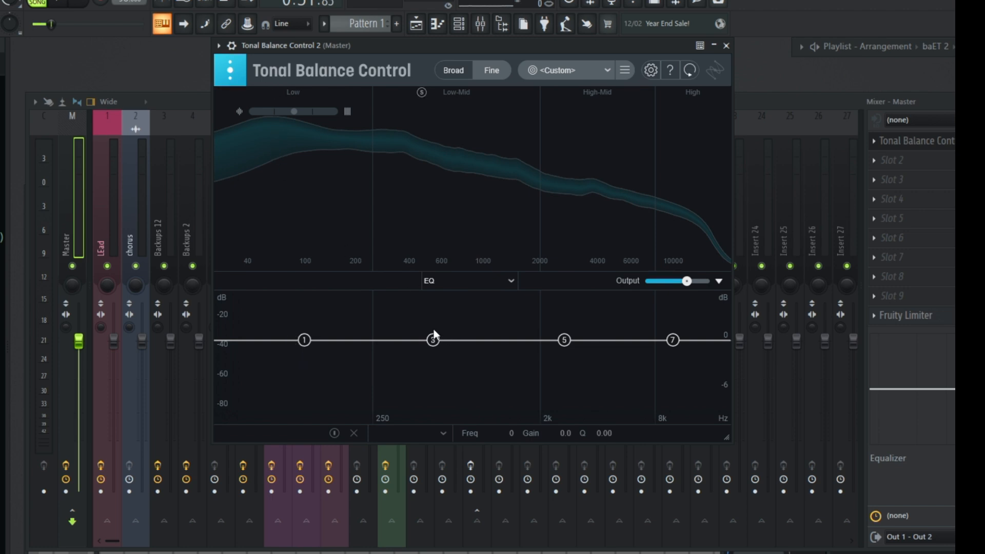
pyautogui.moveTo(431, 341); pyautogui.dragTo(273, 339)
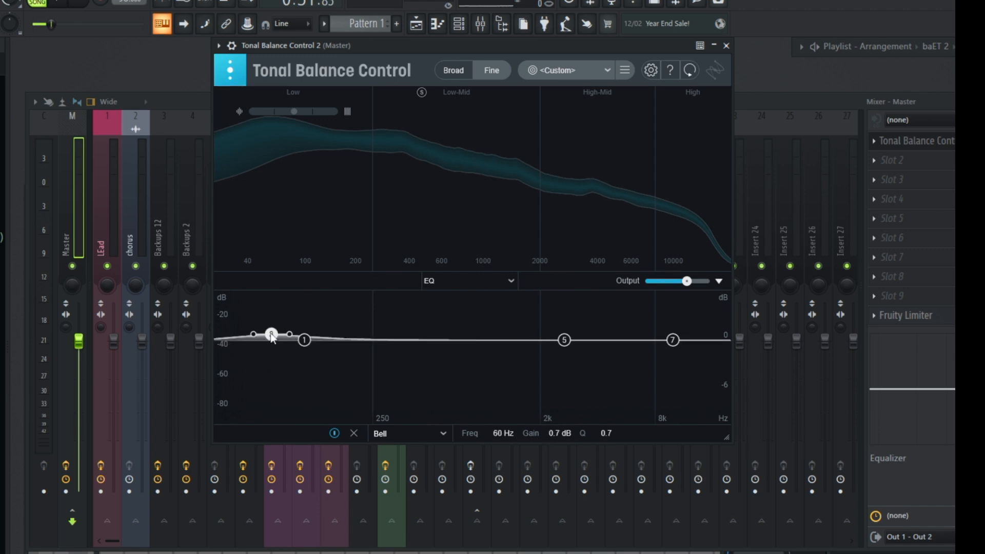
# Step: Play the beat from about bar 11 and move EQ band 5 to about 45 Hz with a cut of about 3 dB
pyautogui.moveTo(601, 49); pyautogui.dragTo(517, 193)
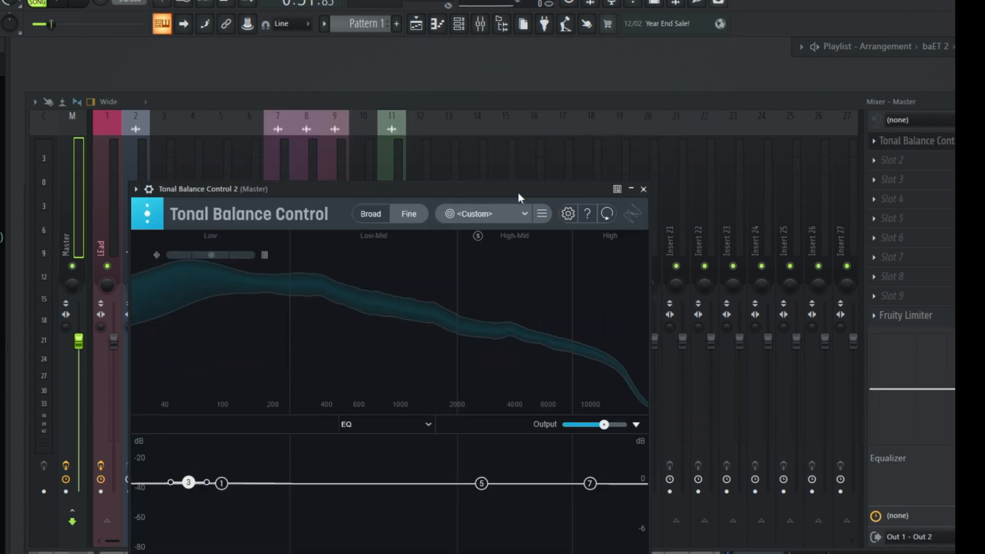
pyautogui.click(418, 27)
pyautogui.click(237, 75)
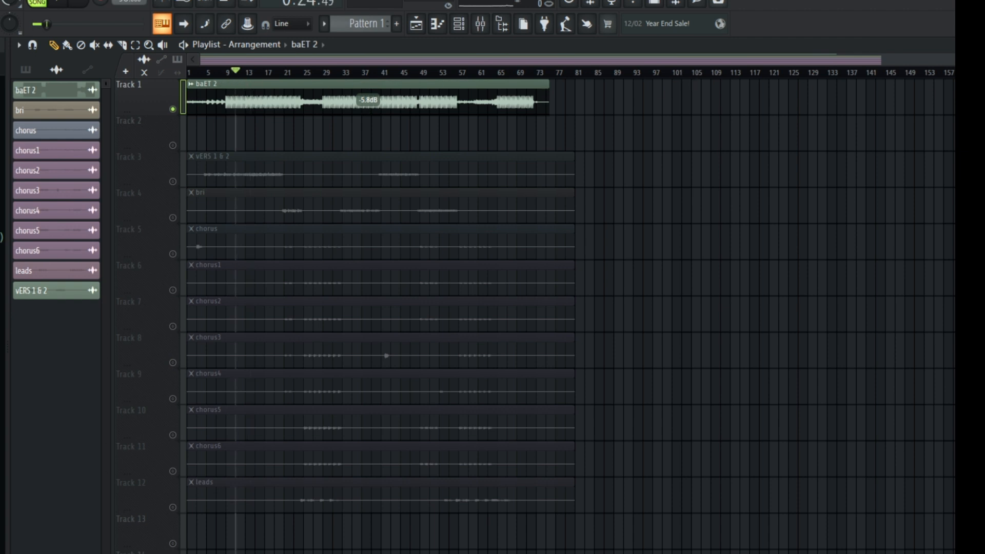
pyautogui.press('F5')
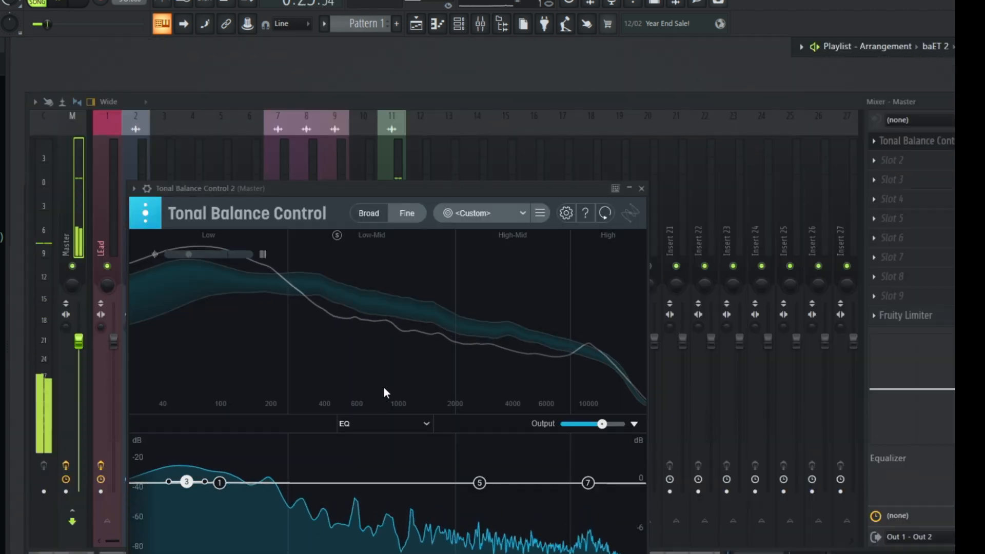
pyautogui.click(478, 483)
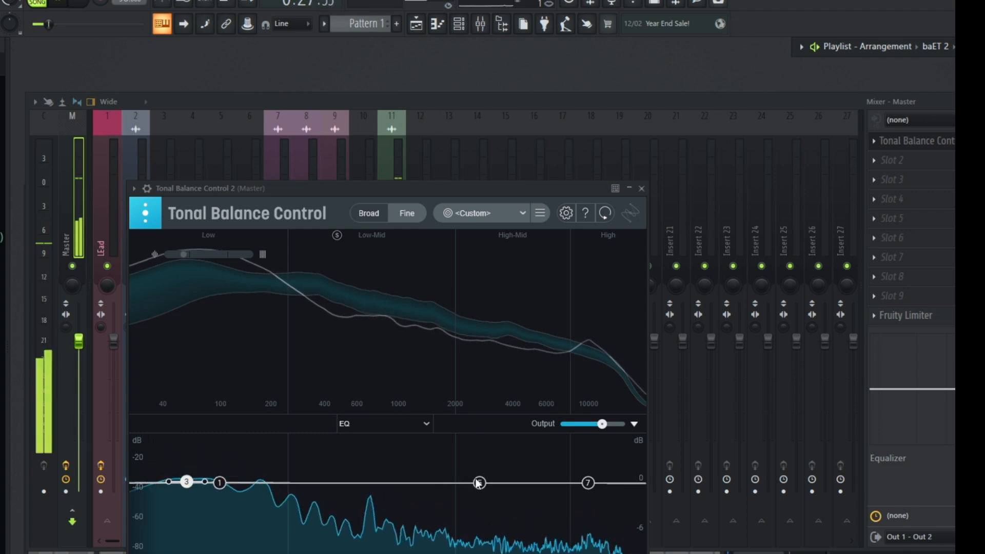
pyautogui.moveTo(478, 483); pyautogui.dragTo(170, 505)
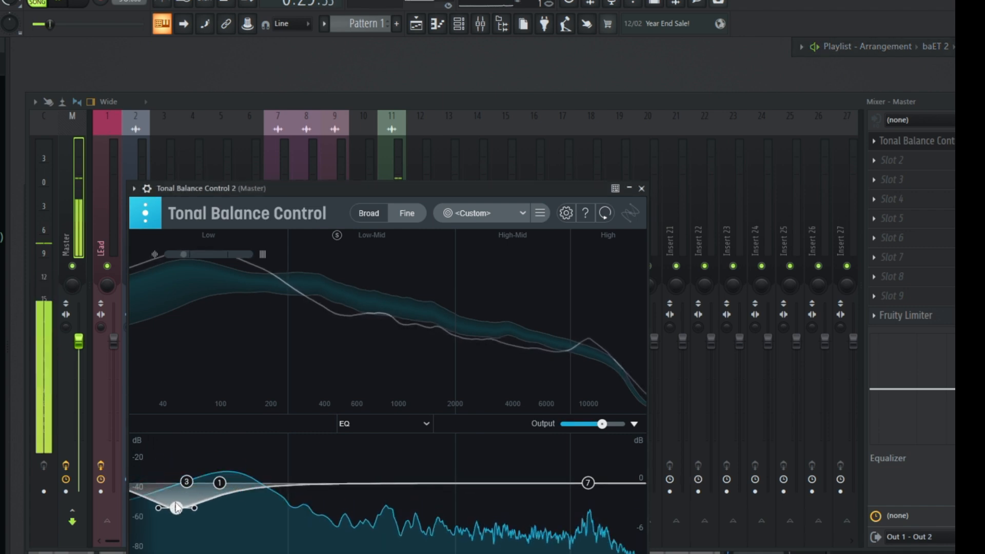
# Step: Place EQ bands 2 and 7 at the top end of the spectrum to reduce the extreme highs
pyautogui.moveTo(527, 483); pyautogui.dragTo(634, 489)
pyautogui.click(328, 552)
pyautogui.moveTo(336, 541)
pyautogui.click(382, 538)
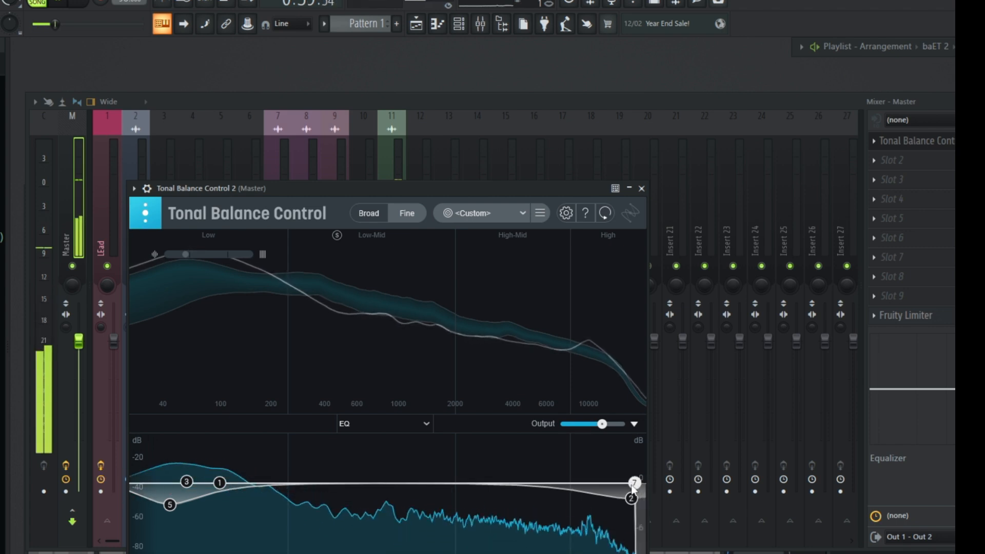
# Step: Add EQ band 4 slightly above 10 kHz as a narrow cut of about 2 dB and stop playback
pyautogui.doubleClick(527, 485)
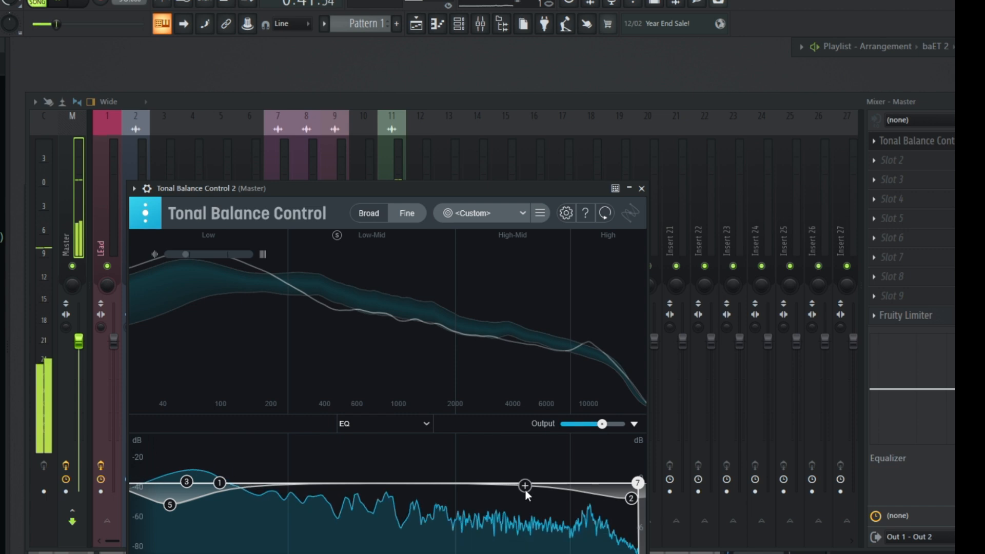
pyautogui.moveTo(528, 489); pyautogui.dragTo(585, 487)
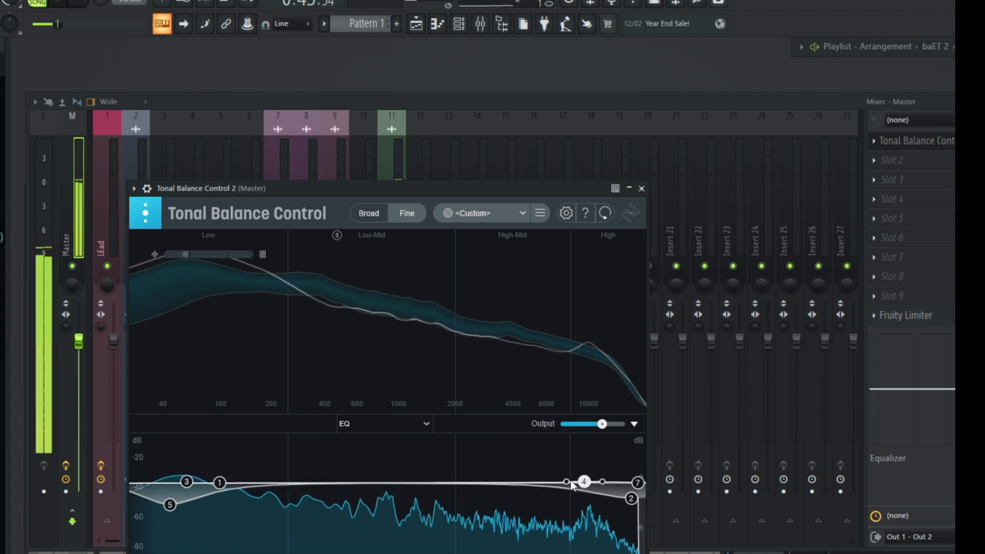
pyautogui.moveTo(584, 482); pyautogui.dragTo(592, 498)
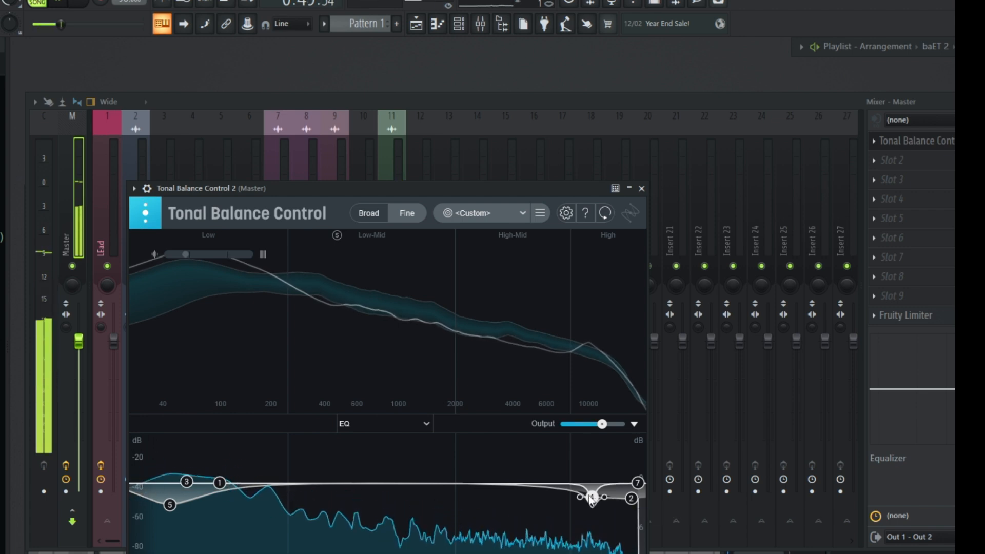
pyautogui.scroll(-3, 598, 498)
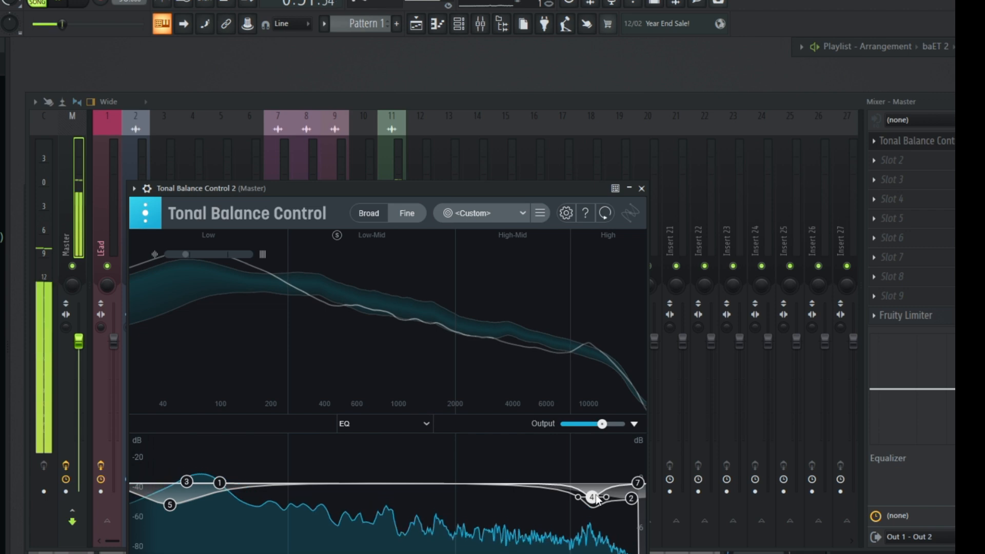
pyautogui.moveTo(600, 495); pyautogui.dragTo(602, 496)
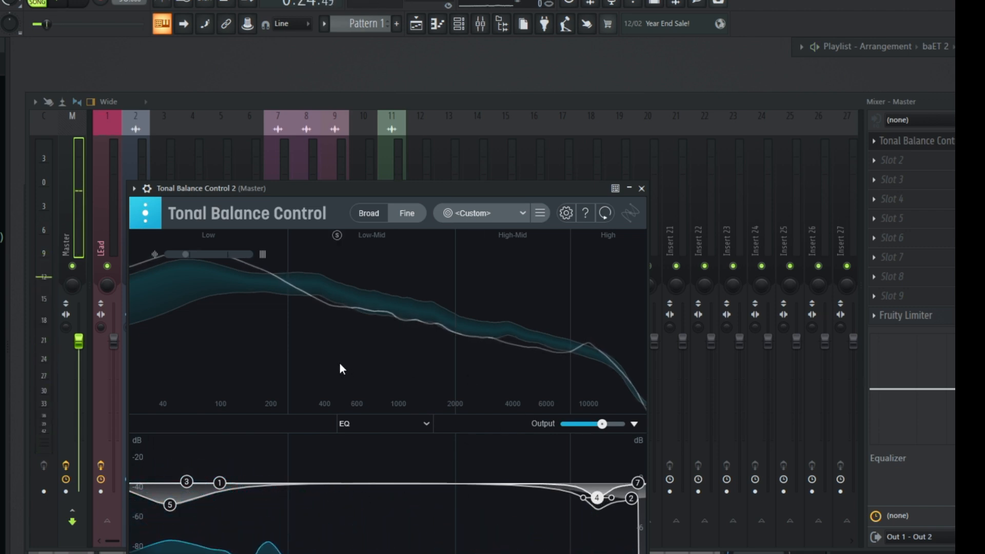
pyautogui.click(355, 335)
pyautogui.click(174, 506)
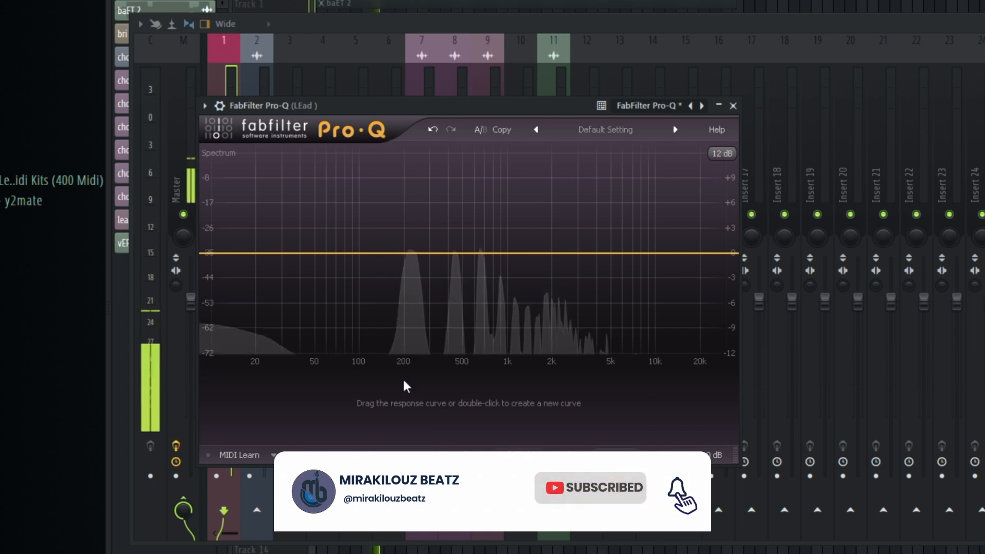
# Step: Add a low cut at about 200 Hz and a bell boost near 3.5 kHz in the LEad track's FabFilter Pro-Q
pyautogui.doubleClick(218, 252)
pyautogui.moveTo(218, 252); pyautogui.dragTo(400, 258)
pyautogui.doubleClick(537, 409)
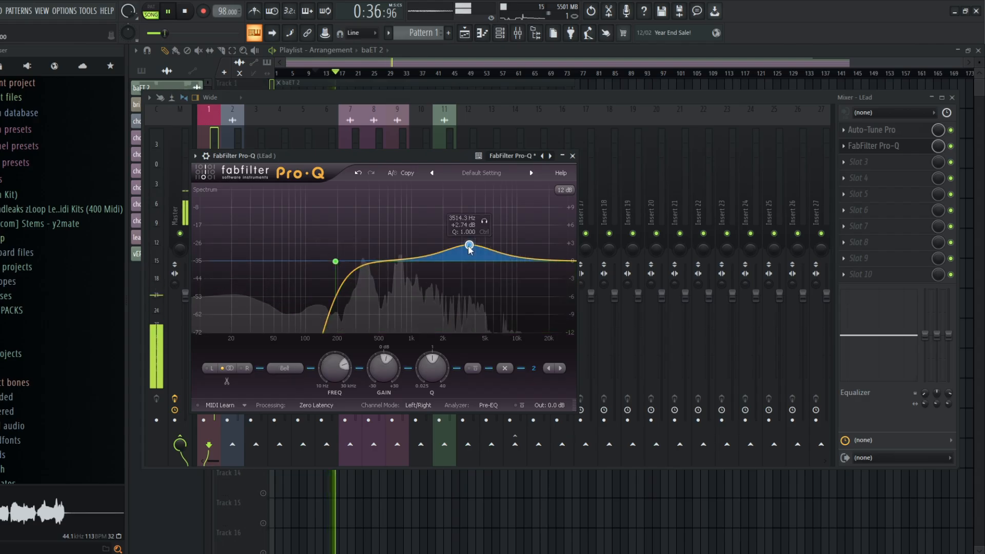
# Step: Narrow the bell near 3.5 kHz and set its gain to -6 dB, and add a similar cut at about 3 kHz
pyautogui.scroll(5, 468, 247)
pyautogui.moveTo(468, 246); pyautogui.dragTo(468, 77)
pyautogui.doubleClick(386, 372)
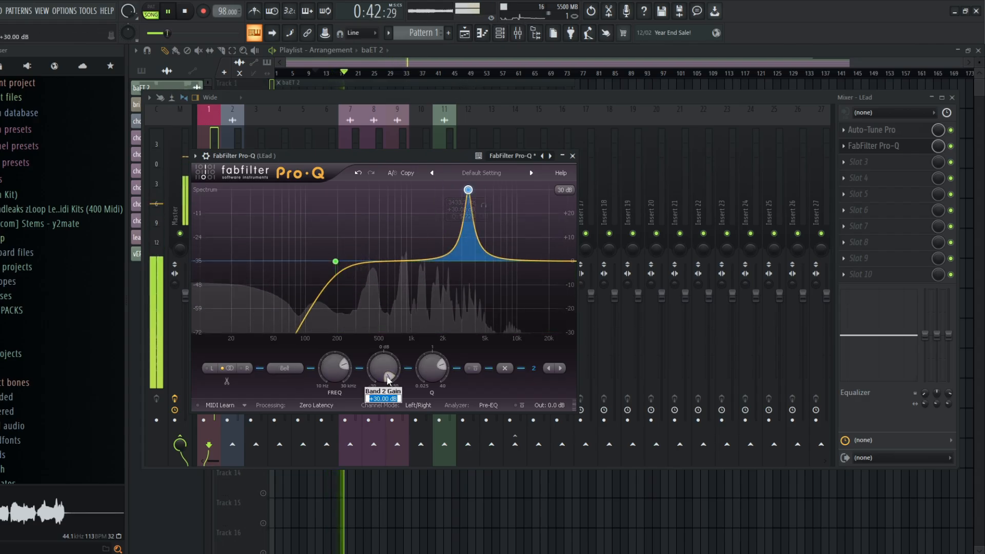
pyautogui.write('-6')
pyautogui.press('Return')
pyautogui.scroll(5, 448, 246)
pyautogui.moveTo(448, 261); pyautogui.dragTo(463, 276)
# Step: Add a narrow bell at about 380 Hz in Pro-Q and set its gain to -6 dB
pyautogui.doubleClick(360, 260)
pyautogui.moveTo(359, 259); pyautogui.dragTo(367, 191)
pyautogui.doubleClick(381, 381)
pyautogui.doubleClick(380, 381)
pyautogui.write('-6')
pyautogui.press('Return')
# Step: Add a narrow bell at about 800 Hz in Pro-Q and set its gain to -5 dB
pyautogui.moveTo(402, 260); pyautogui.dragTo(399, 158)
pyautogui.scroll(10, 399, 190)
pyautogui.doubleClick(392, 378)
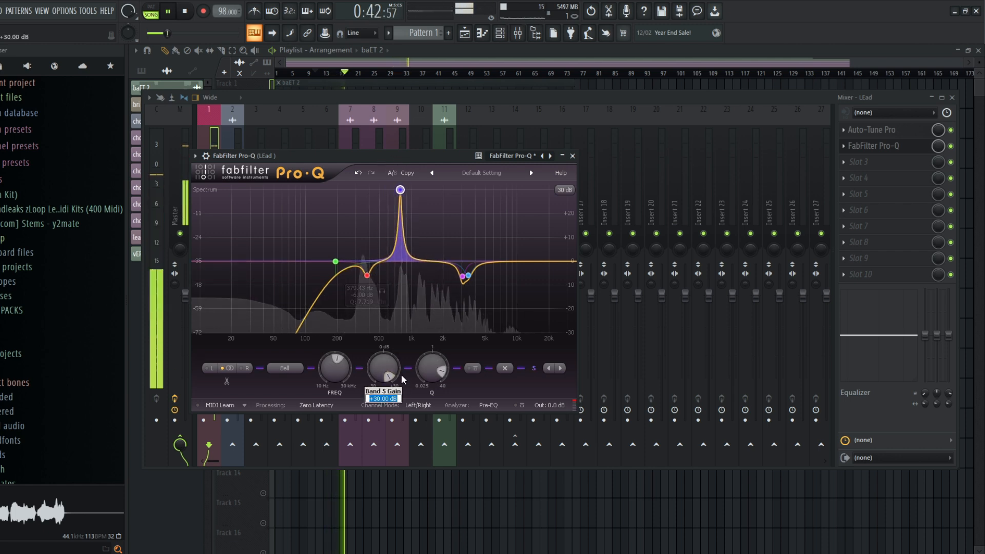
pyautogui.write('-5')
pyautogui.press('Return')
# Step: Sweep another narrow boosted bell to just above 3.5 kHz, audition it and adjust its gain
pyautogui.moveTo(445, 261); pyautogui.dragTo(472, 136)
pyautogui.scroll(8, 470, 154)
pyautogui.press('space')
pyautogui.press('space')
pyautogui.moveTo(389, 378); pyautogui.dragTo(391, 363)
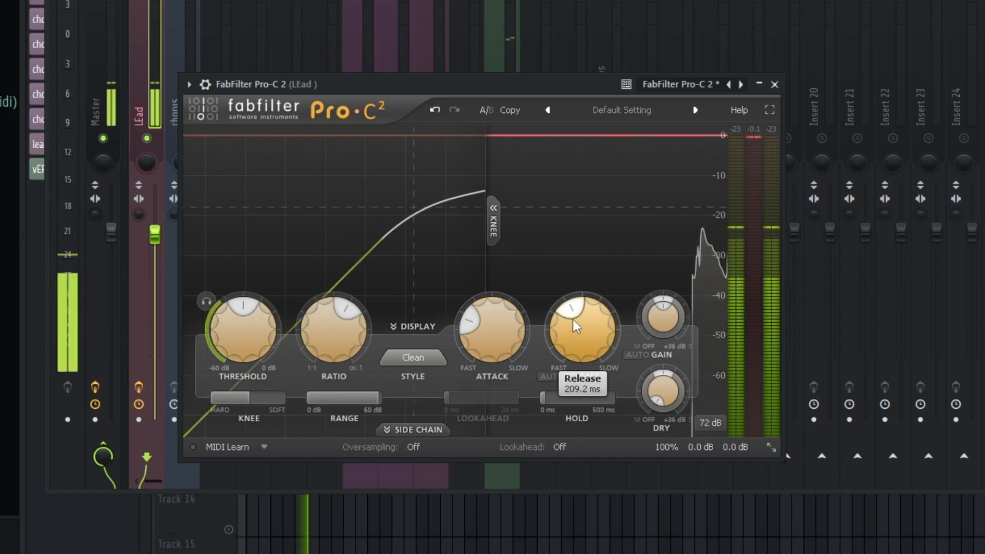
# Step: Shorten the release and enable auto release in the LEad track's Pro-C 2, and set the ratio to about 2.9:1
pyautogui.moveTo(573, 319); pyautogui.dragTo(561, 350)
pyautogui.click(549, 376)
pyautogui.scroll(-3, 350, 327)
pyautogui.scroll(-2, 350, 327)
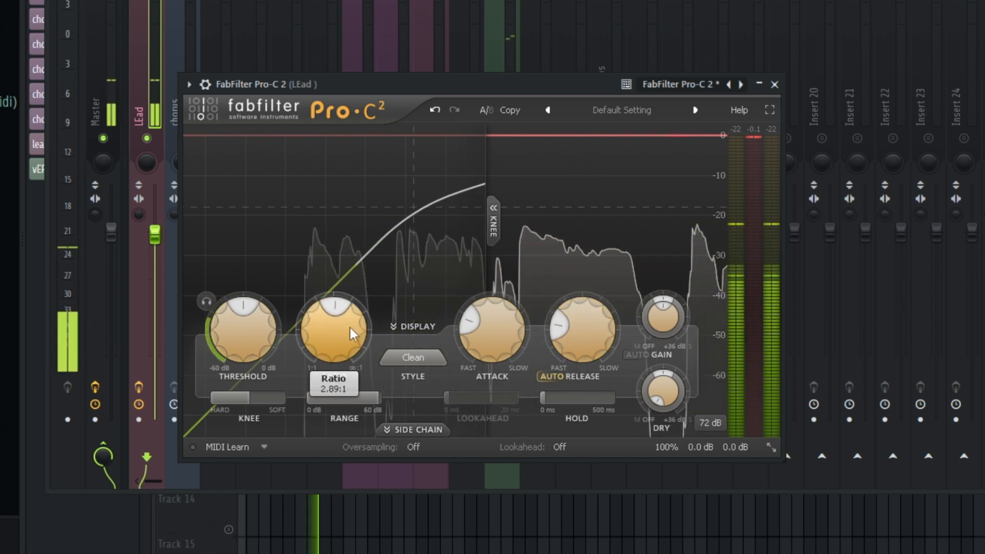
# Step: Lower the Pro-C 2 threshold to about -33 dB and set the output gain to 2 dB
pyautogui.moveTo(242, 306); pyautogui.dragTo(196, 321)
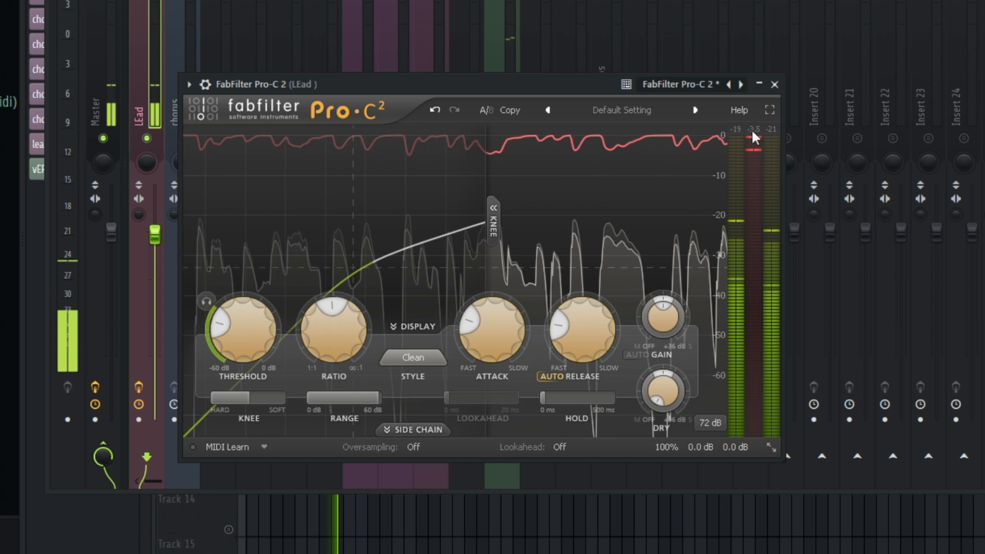
pyautogui.doubleClick(659, 316)
pyautogui.write('2')
pyautogui.press('Return')
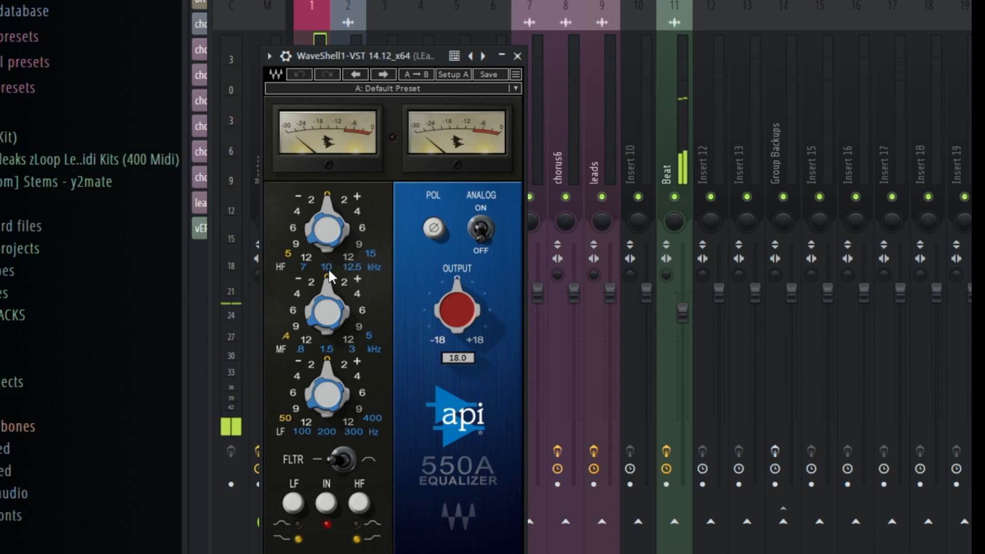
# Step: Boost the API 550A mid band by 2 dB at 3 kHz and the high band by 2 dB at 12.5 kHz
pyautogui.click(352, 350)
pyautogui.click(340, 284)
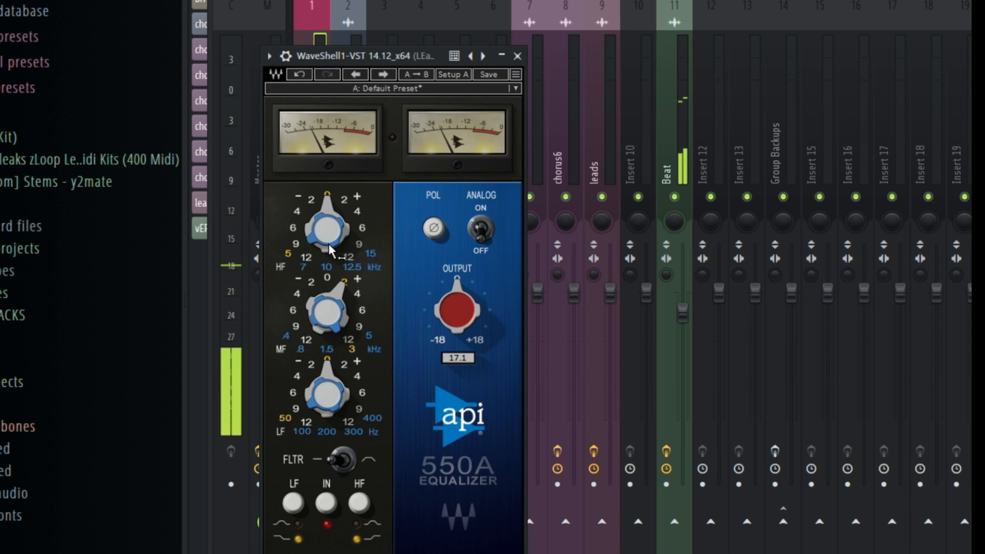
pyautogui.click(352, 267)
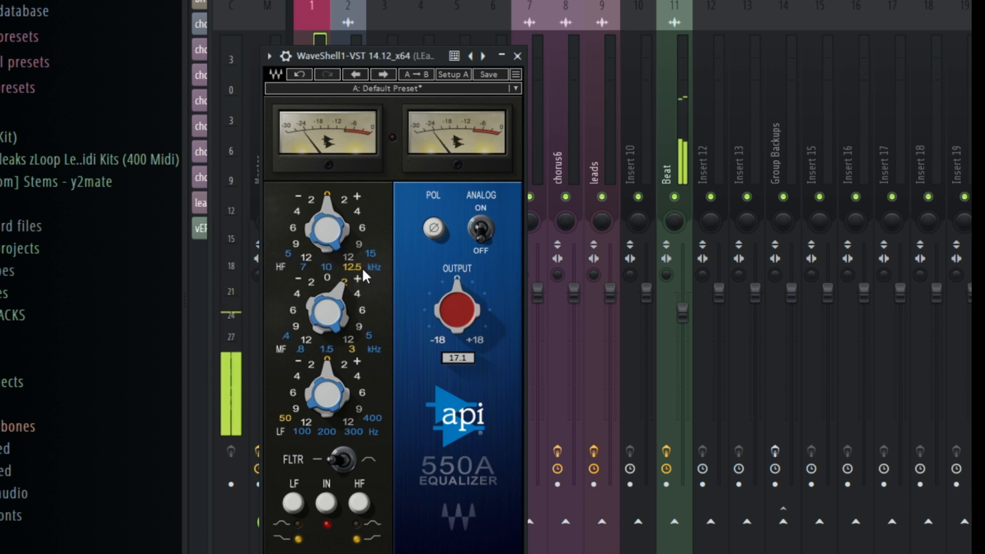
pyautogui.click(349, 198)
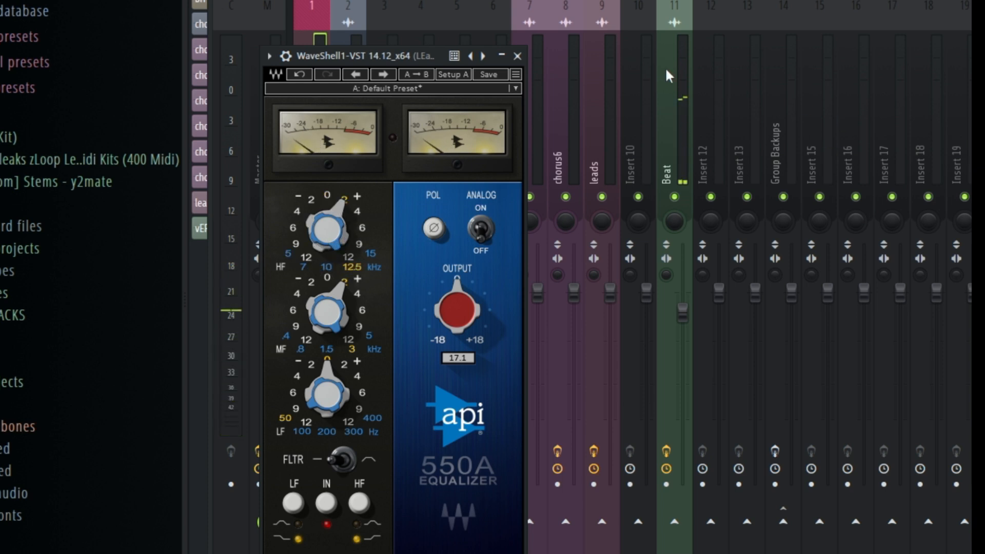
# Step: Switch from the Beat track back to LEad and lower the compression threshold in its RVox
pyautogui.click(682, 175)
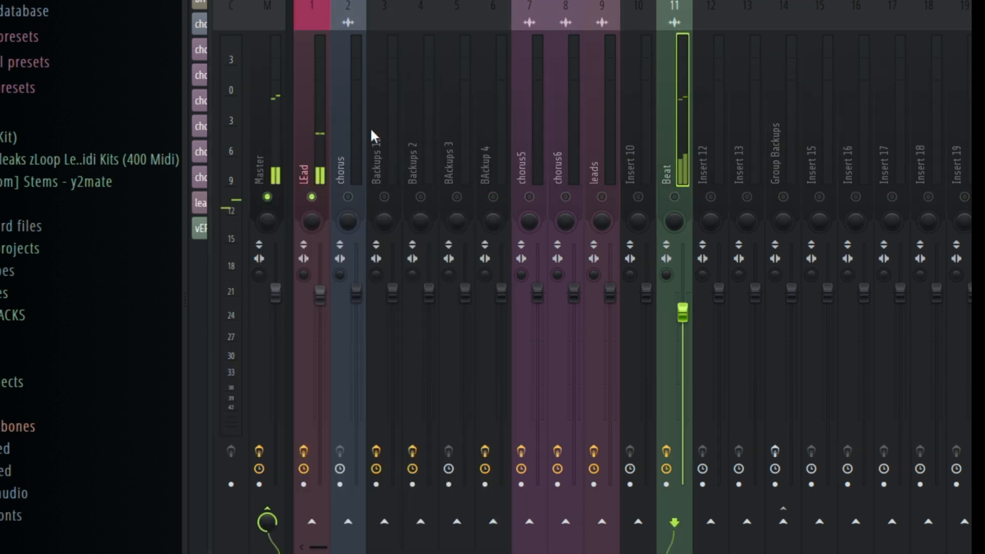
pyautogui.click(322, 124)
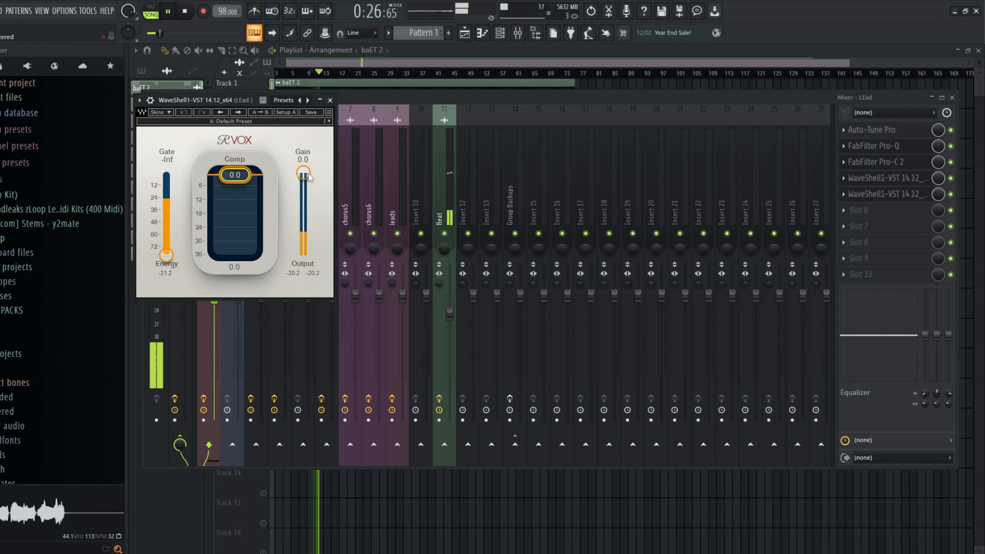
pyautogui.moveTo(246, 179); pyautogui.dragTo(235, 207)
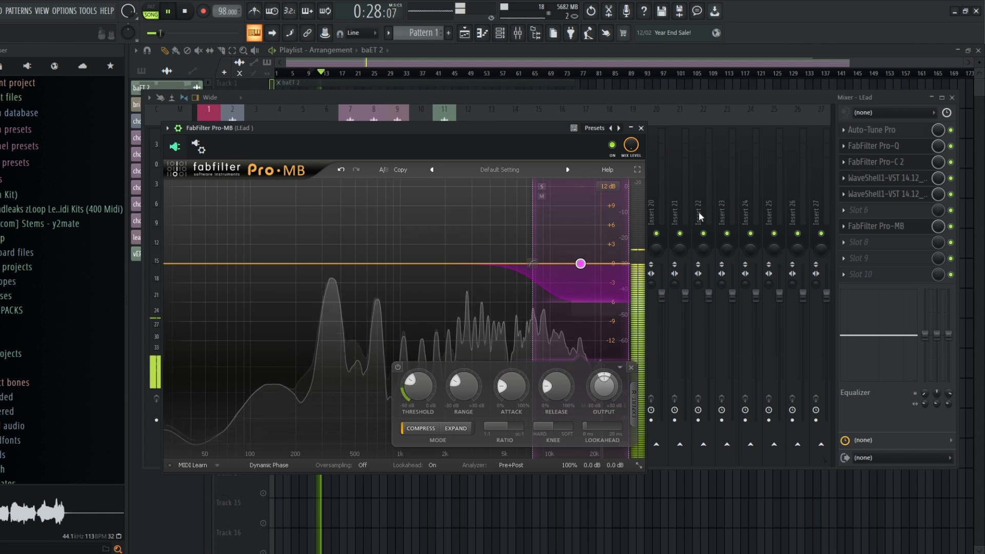
# Step: Add a Pro-MB band from about 1.9 kHz up to the high band, set its threshold to about -34 dB and close the plugin
pyautogui.click(488, 264)
pyautogui.moveTo(445, 263)
pyautogui.mouseDown()
pyautogui.moveTo(457, 263)
pyautogui.moveTo(442, 265)
pyautogui.mouseUp()
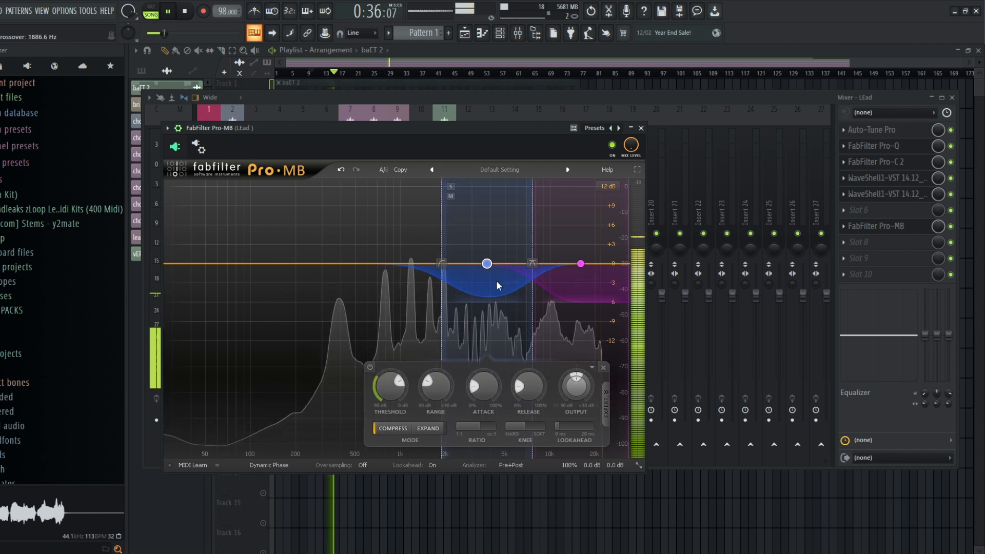
pyautogui.moveTo(405, 380); pyautogui.dragTo(407, 387)
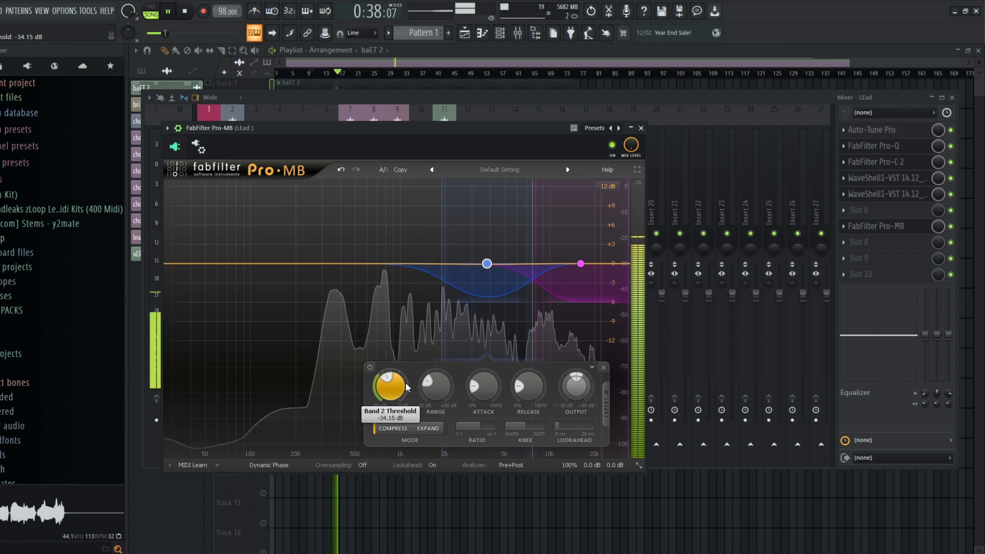
pyautogui.moveTo(599, 309); pyautogui.dragTo(607, 286)
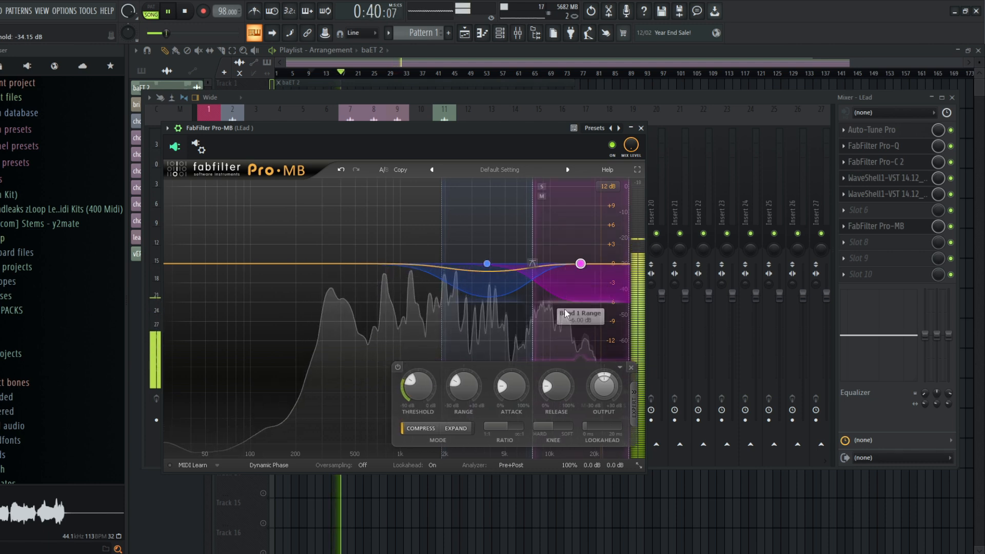
pyautogui.press('Escape')
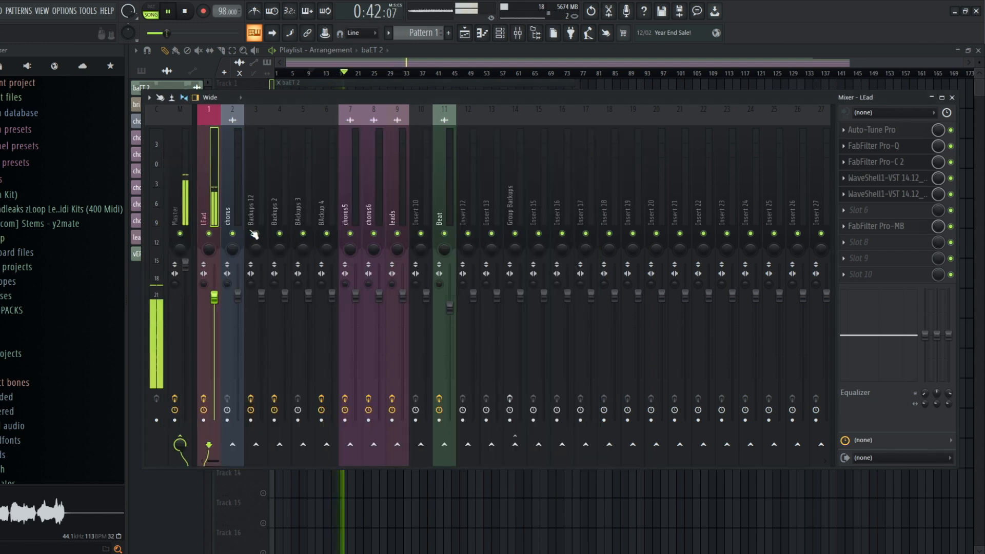
# Step: Unmute the beat in the playlist and open Tonal Balance Control 2 on the Master track
pyautogui.click(395, 61)
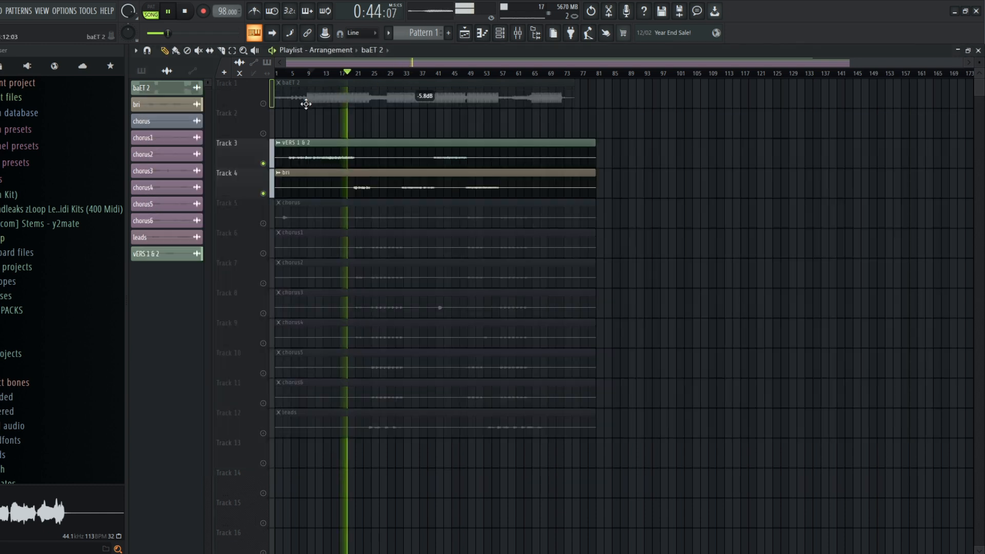
pyautogui.click(515, 33)
pyautogui.click(190, 188)
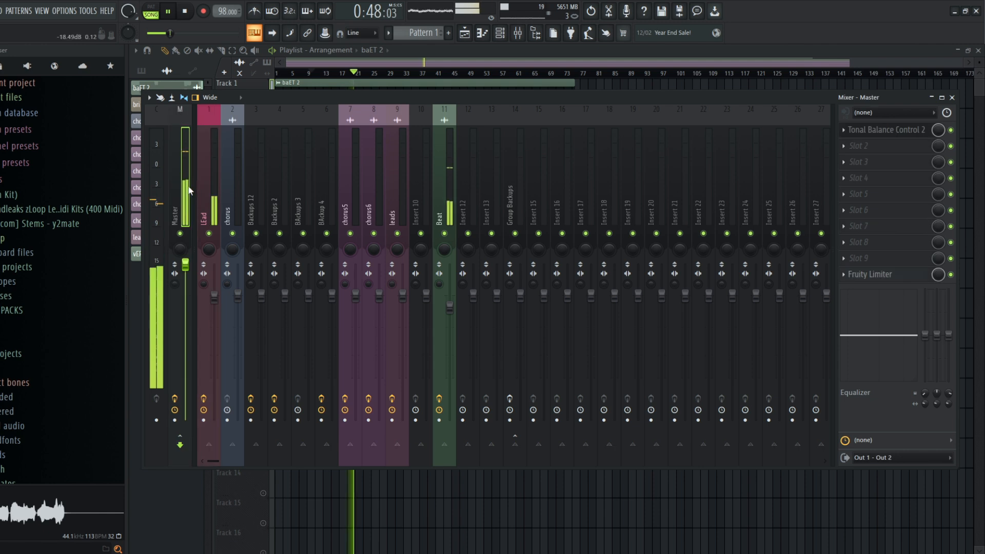
pyautogui.click(438, 203)
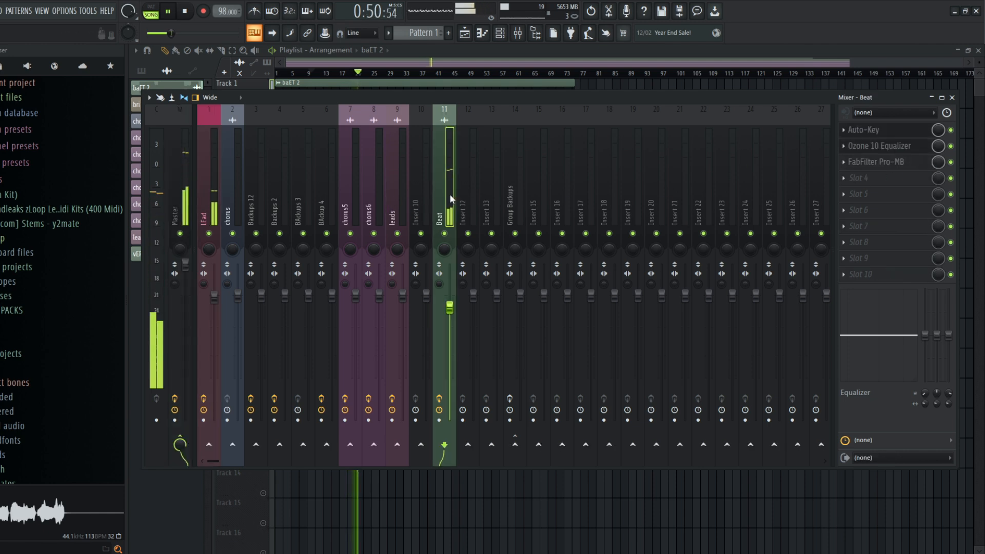
pyautogui.click(188, 193)
pyautogui.click(902, 132)
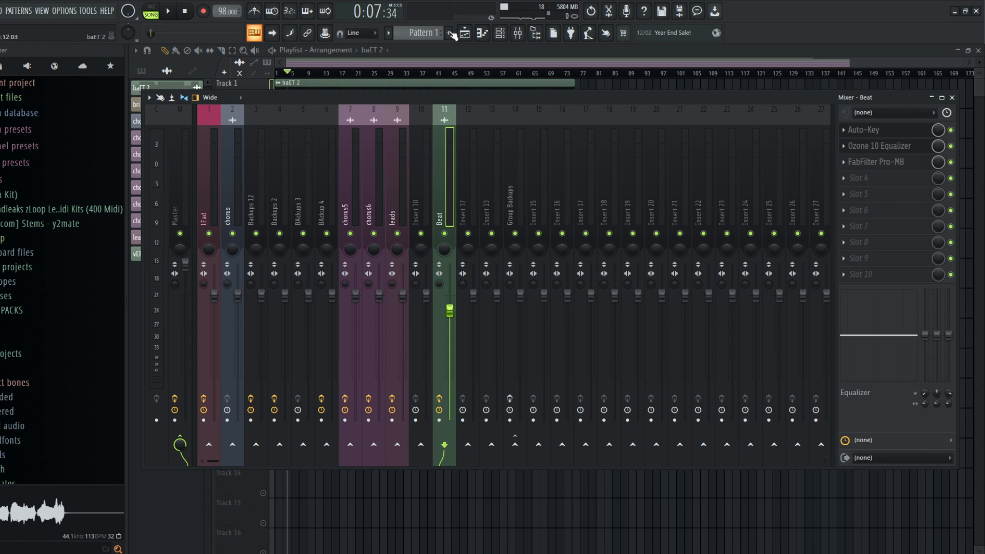
# Step: Play the song from about bar 10 and compare the Beat track with its effects bypassed and enabled
pyautogui.press('F9')
pyautogui.click(311, 73)
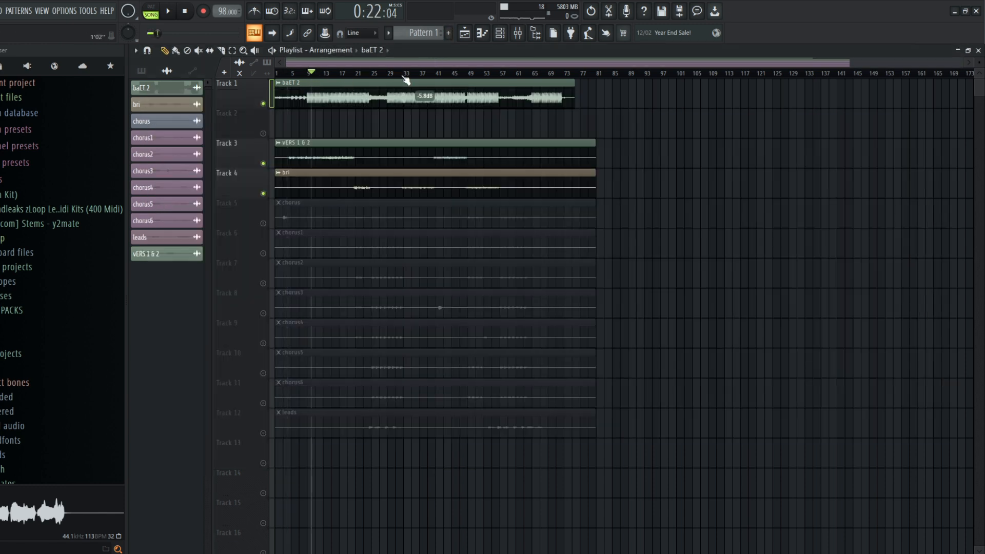
pyautogui.click(518, 33)
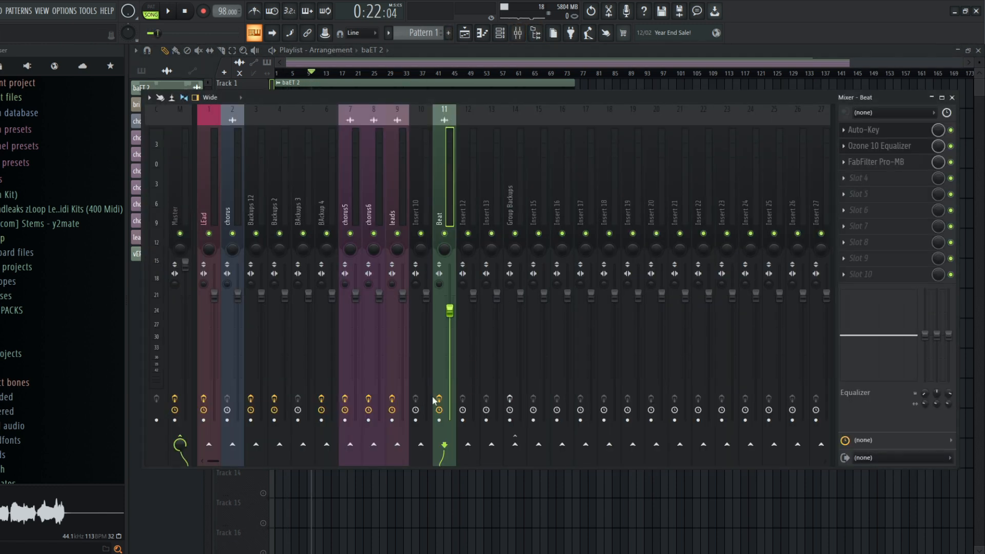
pyautogui.press('space')
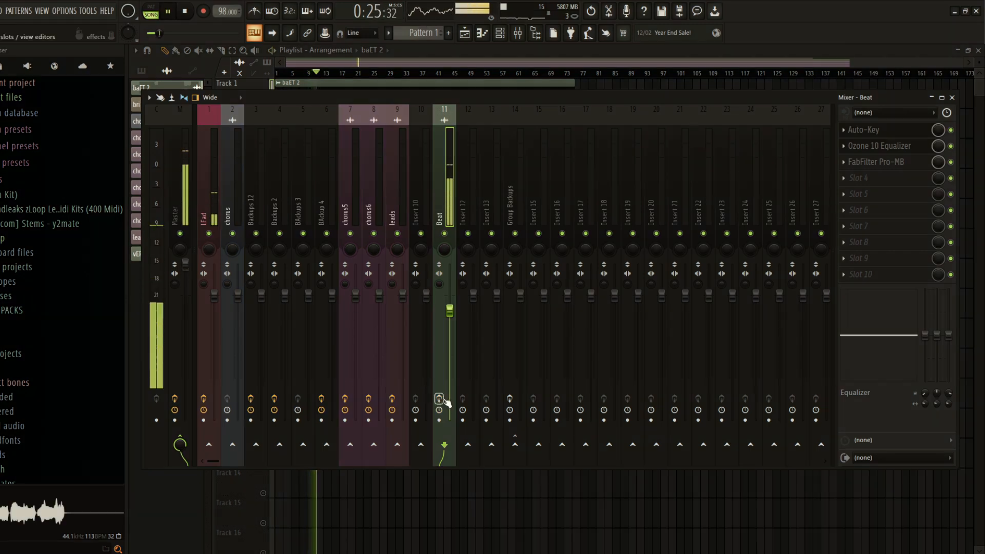
pyautogui.click(439, 398)
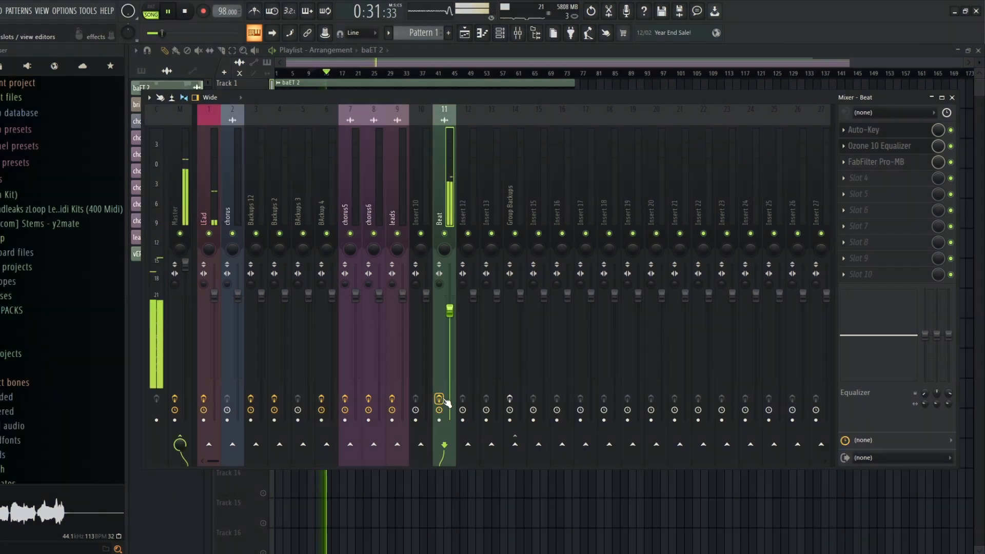
pyautogui.click(440, 400)
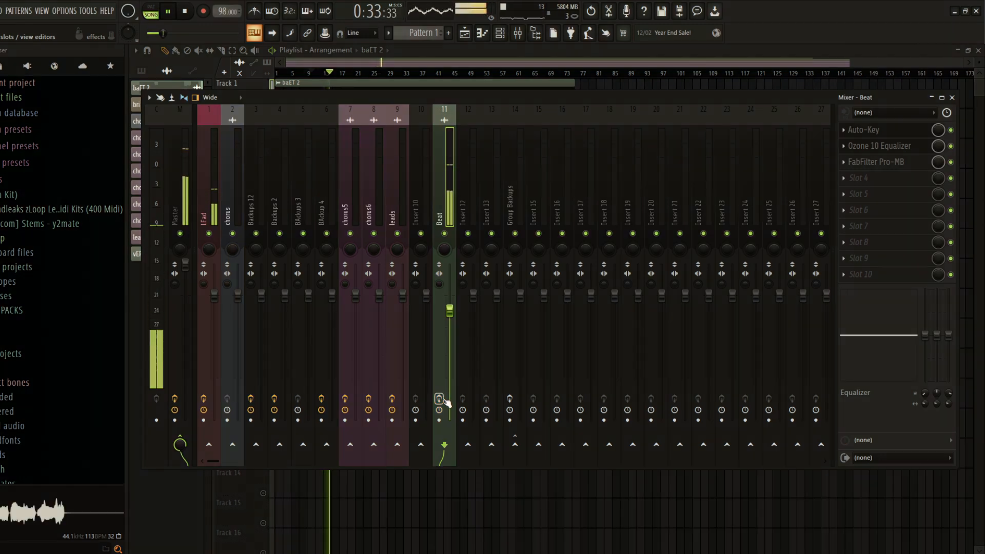
pyautogui.click(443, 400)
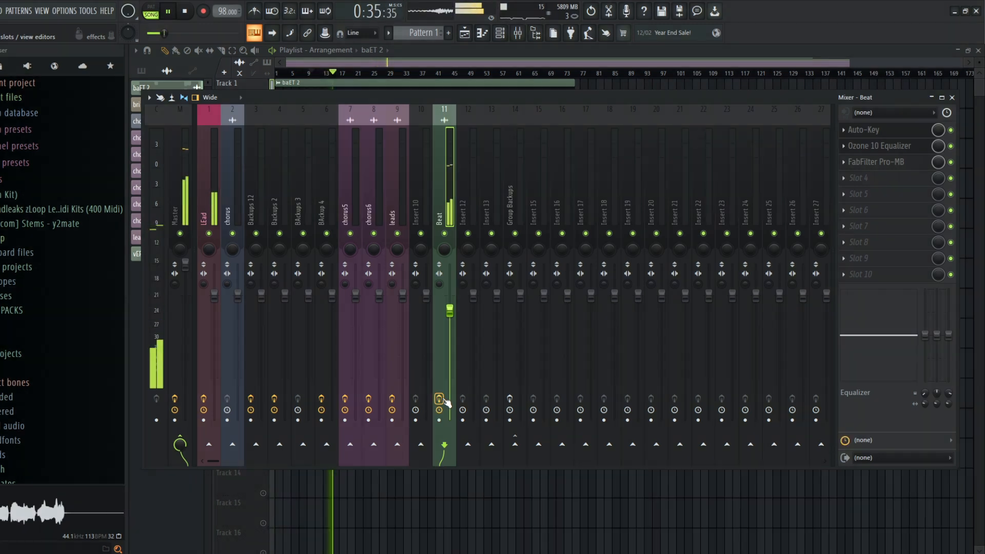
pyautogui.press('space')
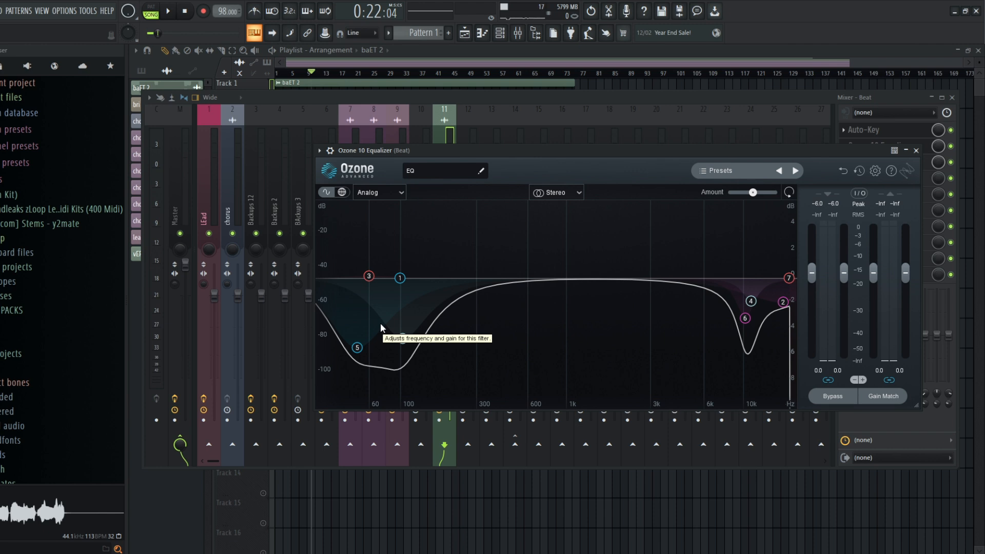
# Step: Examine the low band in the Beat track's FabFilter Pro-MB, then return to the mixer and shift its window slightly
pyautogui.click(455, 122)
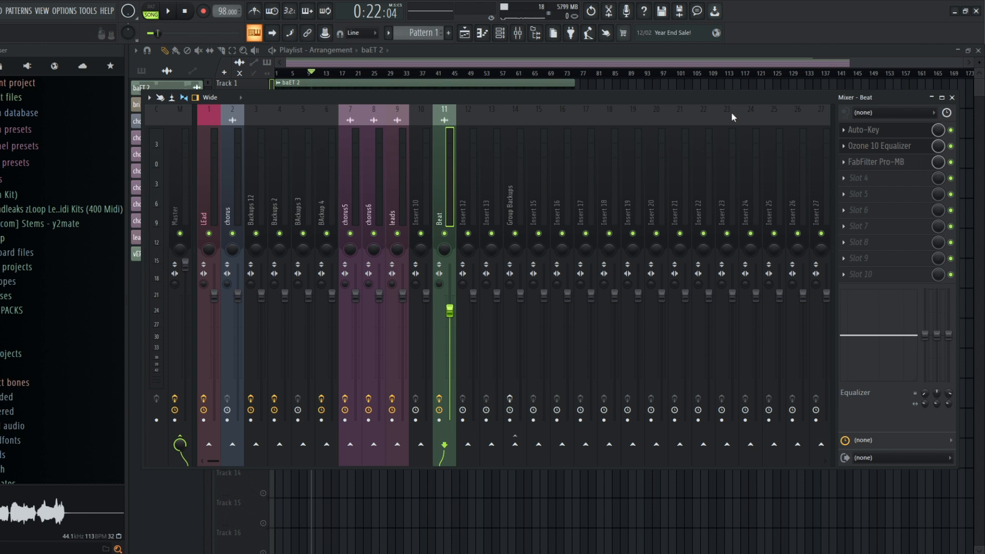
pyautogui.click(900, 164)
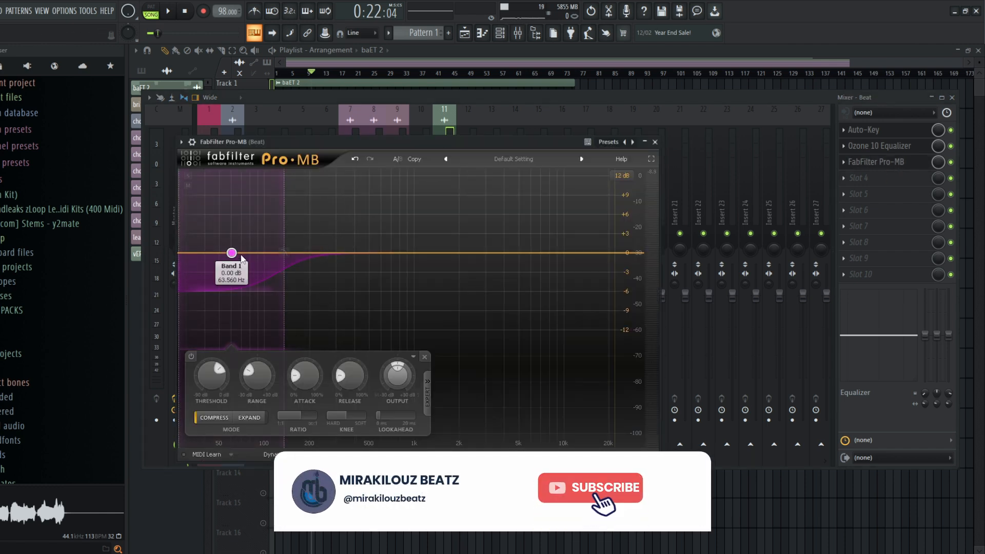
pyautogui.moveTo(451, 125); pyautogui.dragTo(418, 131)
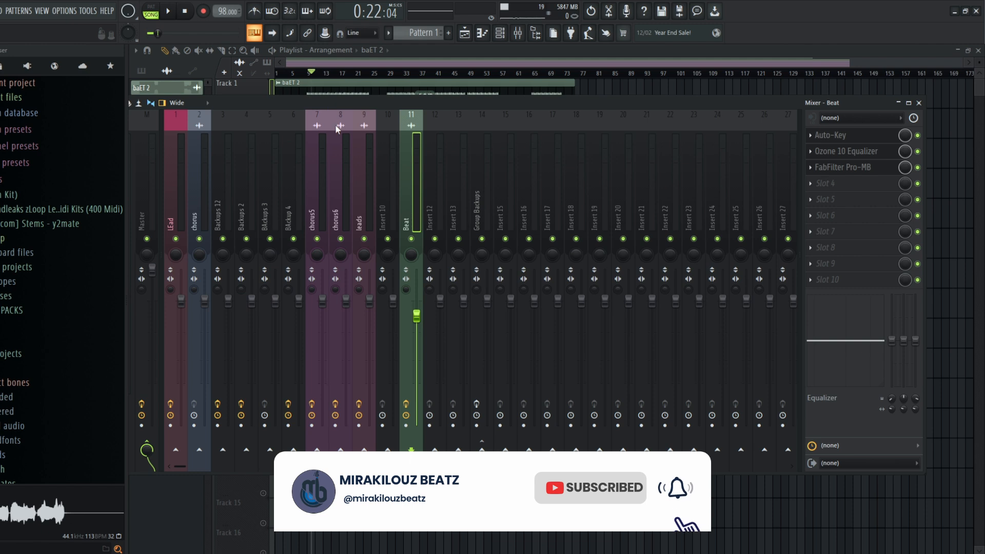
# Step: Replay the passage, bypass and re-enable the Beat track's effects to hear the difference, and stop playback
pyautogui.press('space')
pyautogui.click(407, 404)
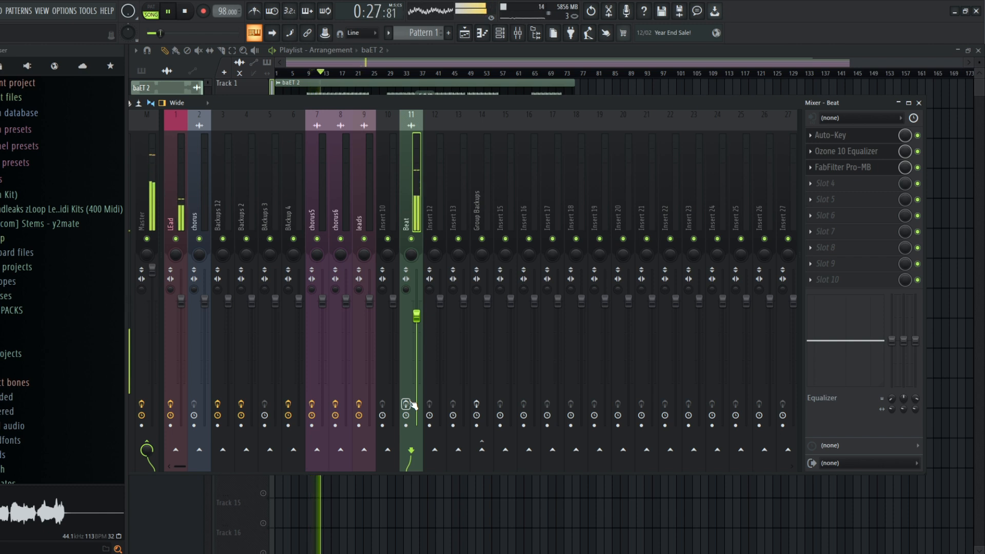
pyautogui.click(412, 403)
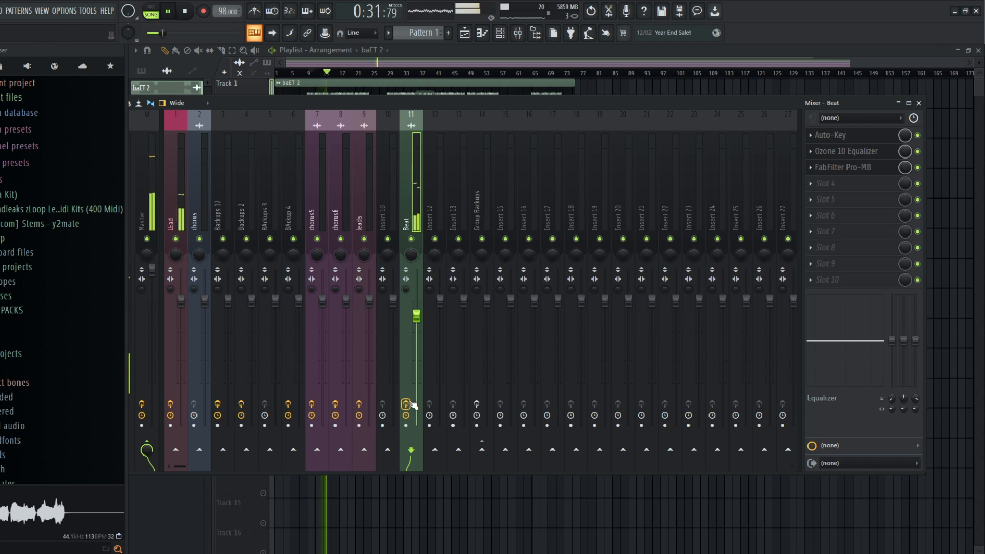
pyautogui.press('space')
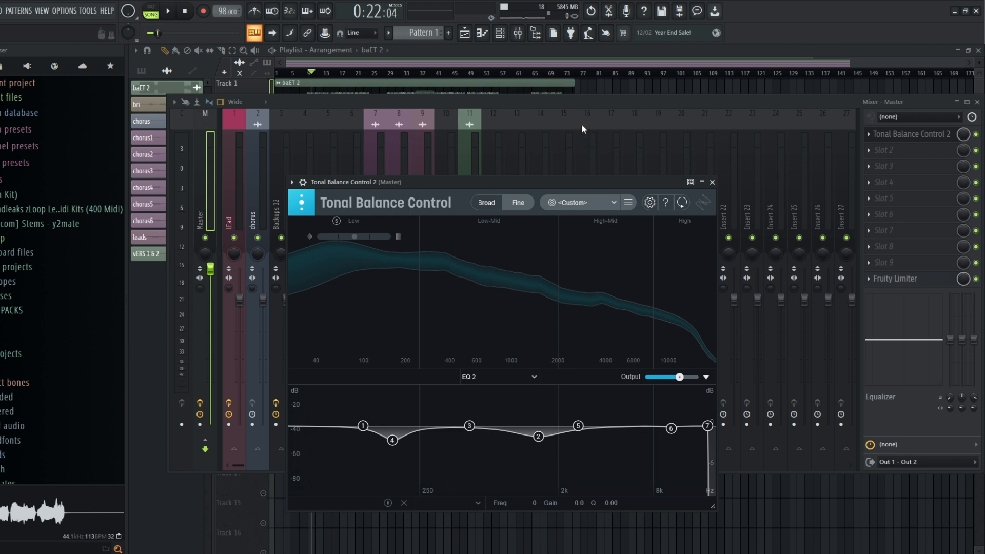
# Step: Close Tonal Balance Control 2 on the Master track and select the LEad track to show its effect chain
pyautogui.click(712, 182)
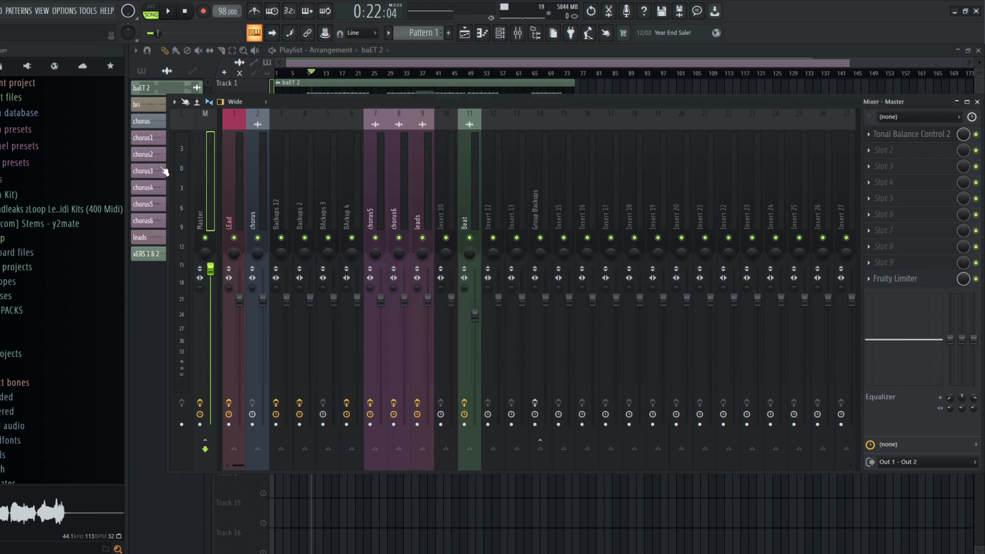
pyautogui.click(235, 187)
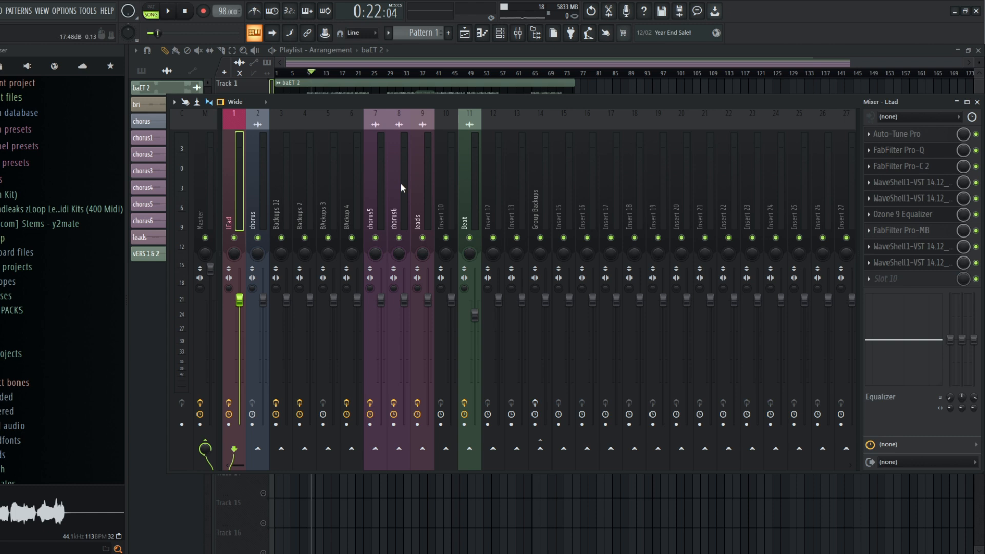
# Step: Check the Auto-Tune Pro settings on the LEad track, close the plugin, and open the track's FabFilter Pro-Q
pyautogui.click(928, 138)
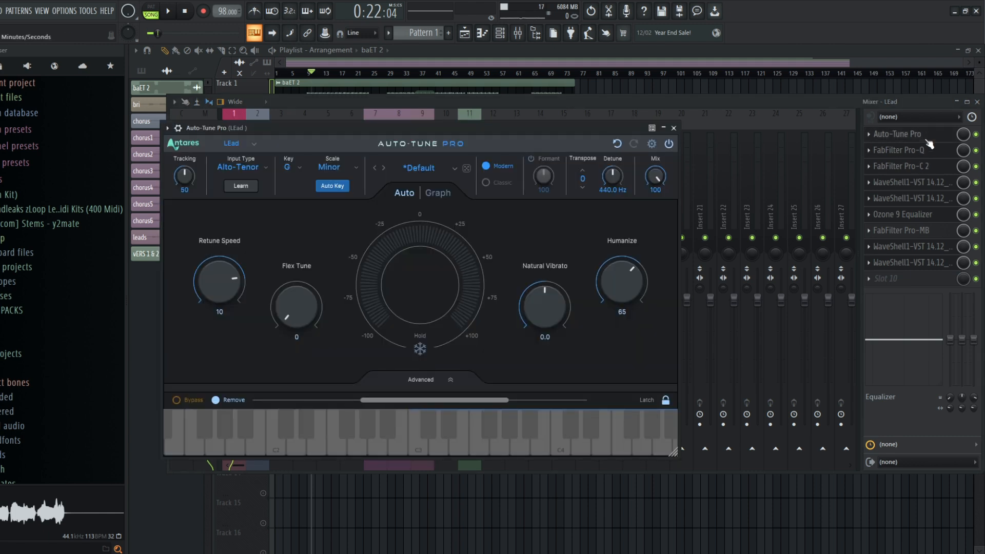
pyautogui.click(928, 139)
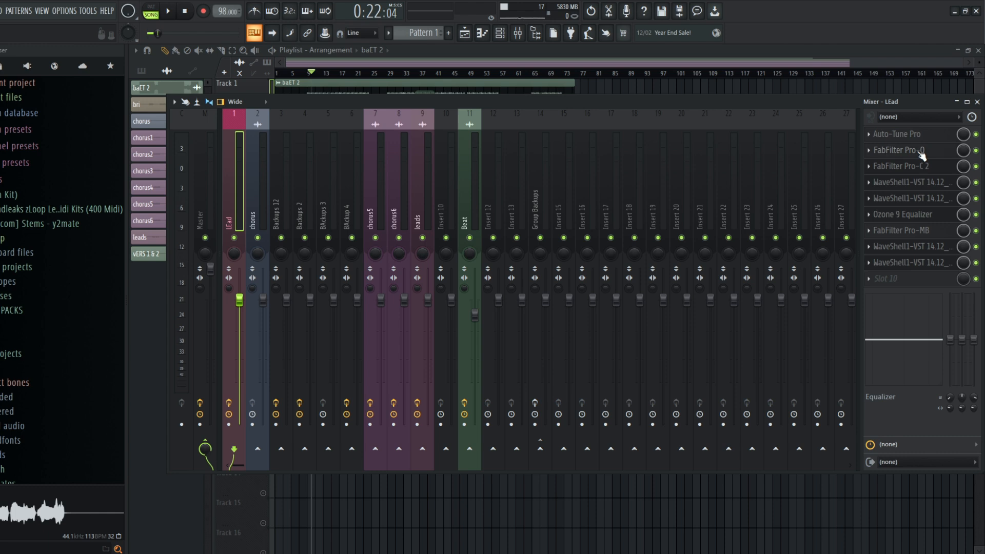
pyautogui.click(917, 156)
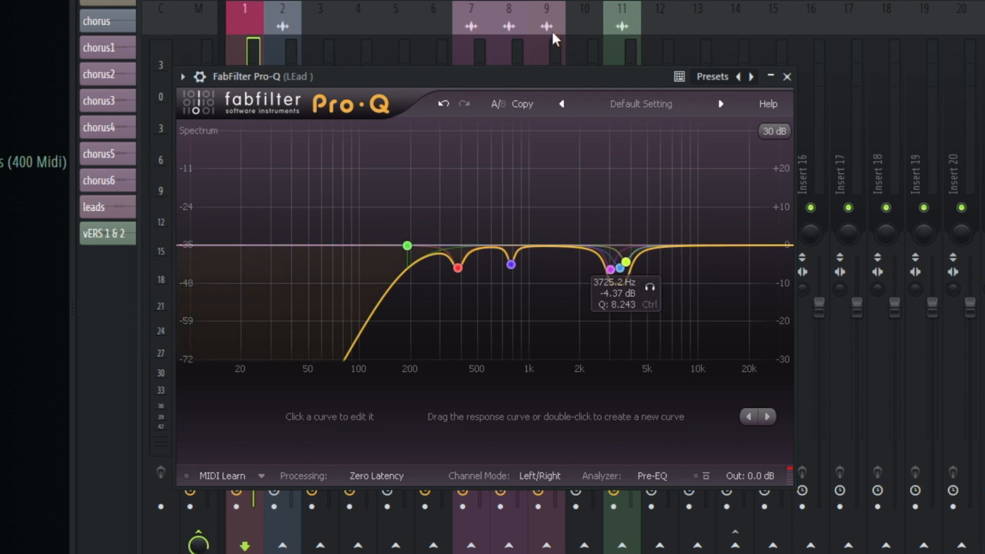
# Step: Mute the Beat track and play the song, soloing the 3725 Hz band in the LEad track's Pro-Q to hear it
pyautogui.click(624, 52)
pyautogui.click(622, 207)
pyautogui.click(243, 160)
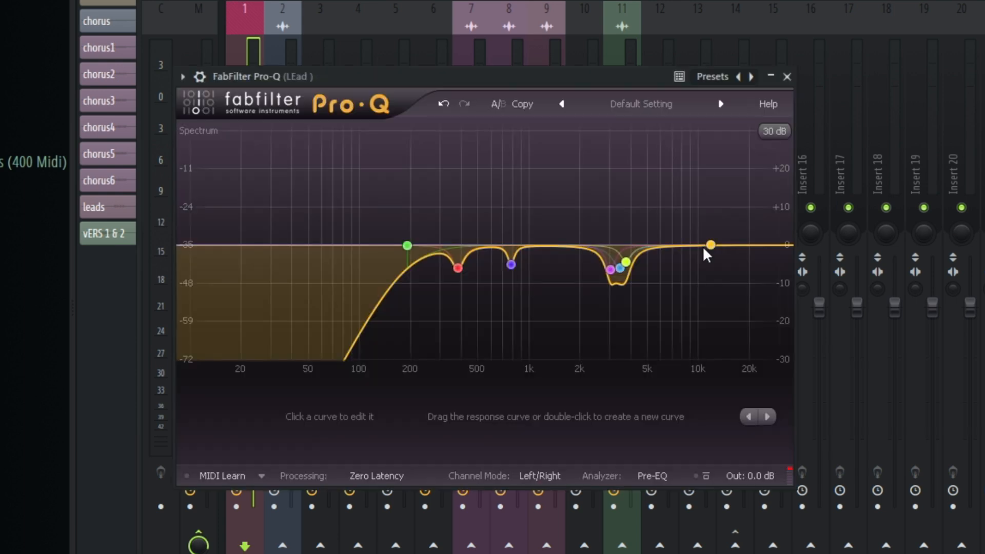
pyautogui.press('space')
pyautogui.click(643, 293)
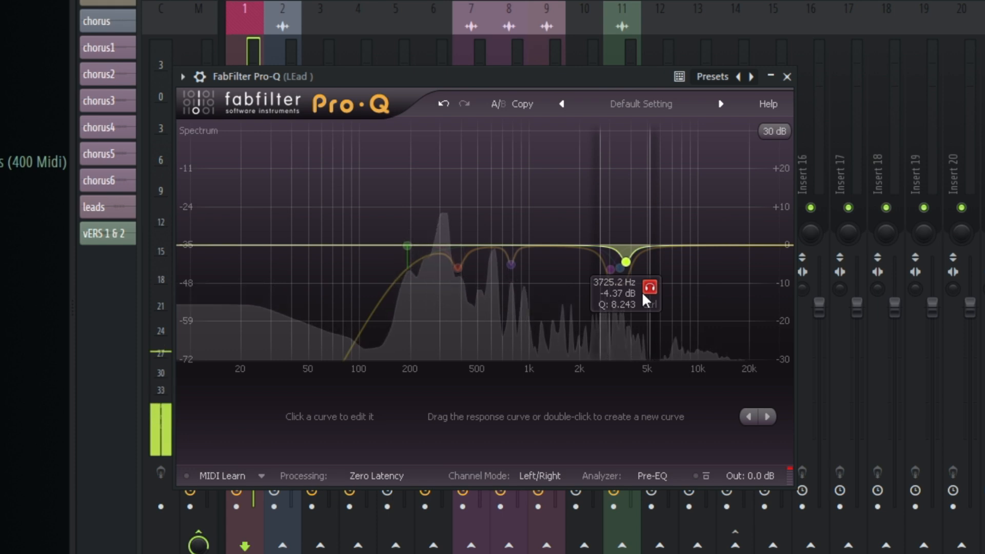
pyautogui.click(644, 293)
pyautogui.press('space')
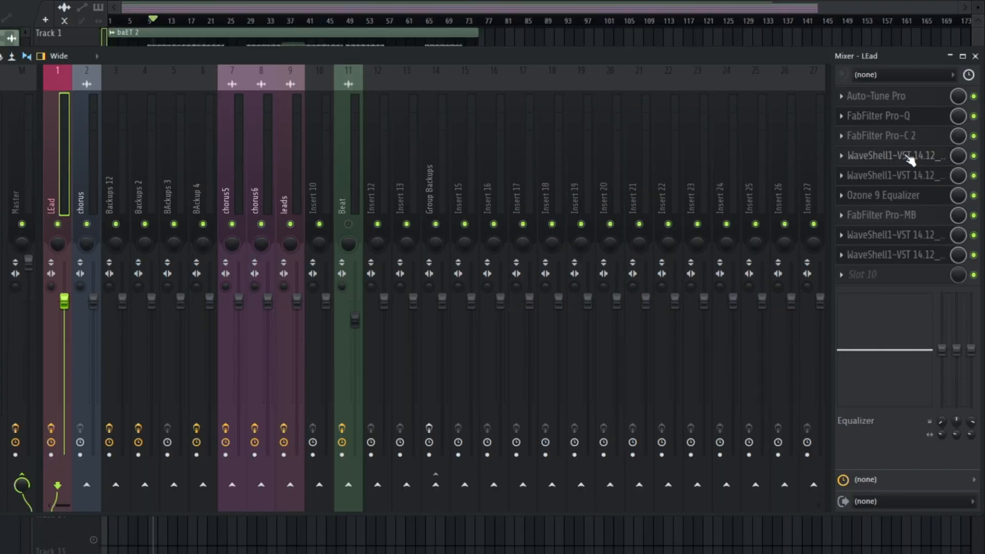
# Step: Examine the LEad track's fourth-slot WaveShell plugin and the cuts of bands 4 and 2 in Ozone 9 Equalizer
pyautogui.click(908, 157)
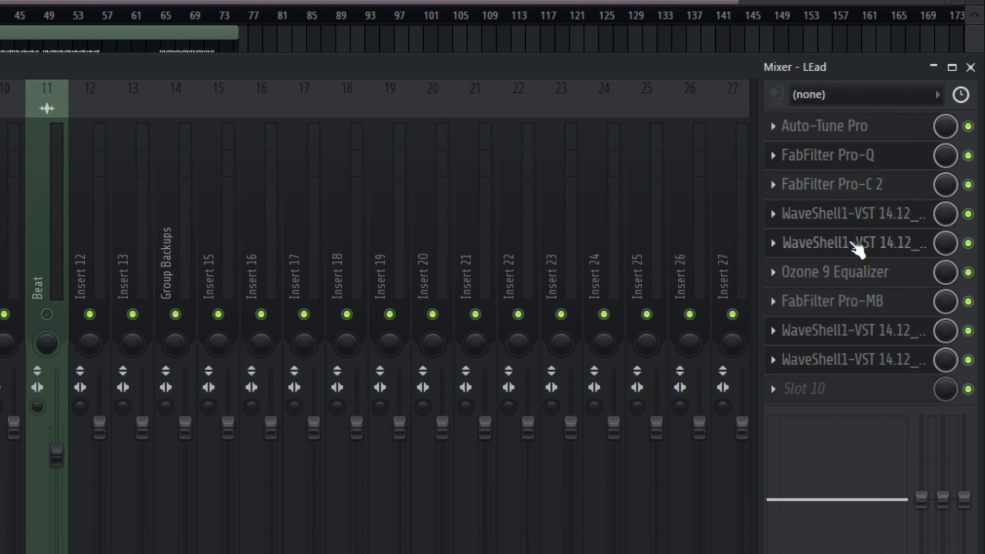
pyautogui.click(847, 275)
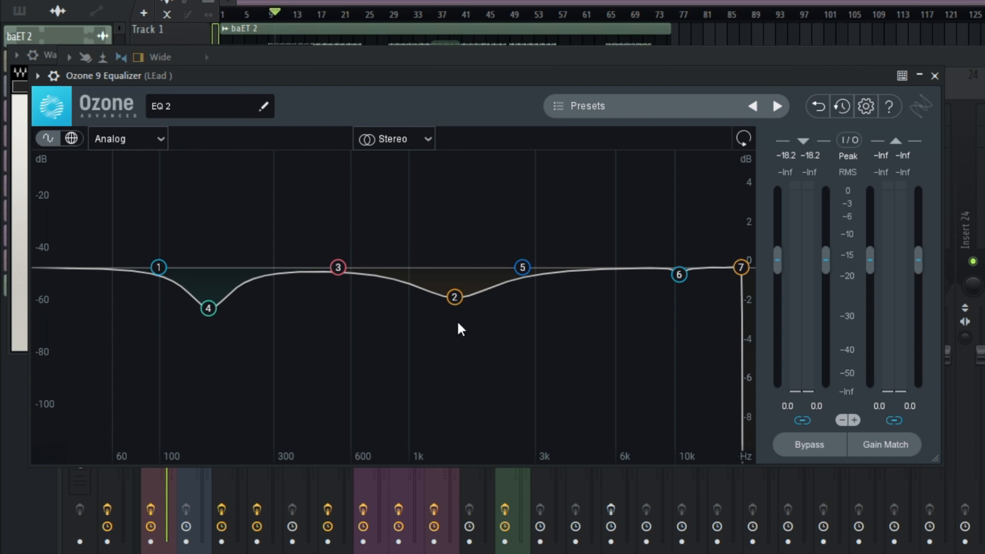
pyautogui.moveTo(214, 315)
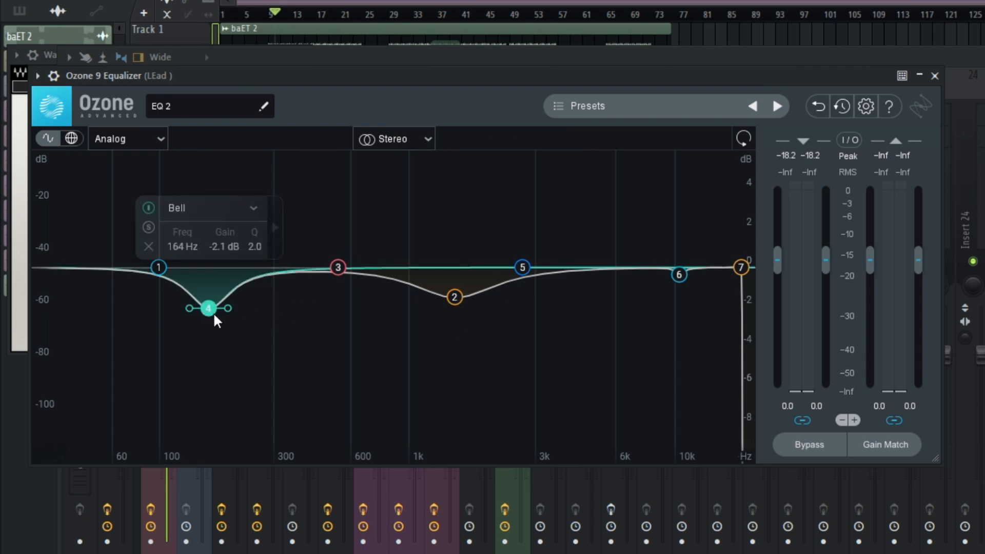
pyautogui.moveTo(456, 298)
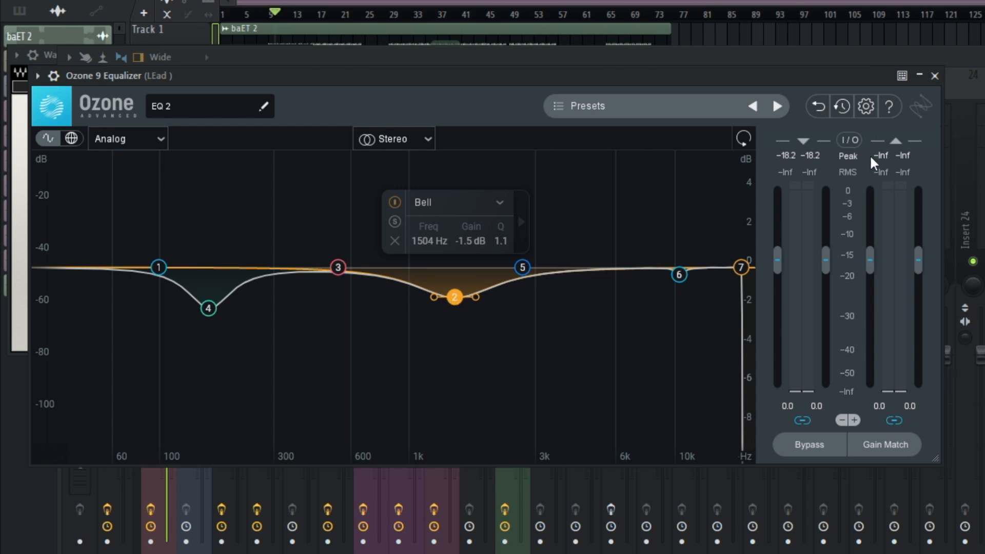
pyautogui.click(935, 76)
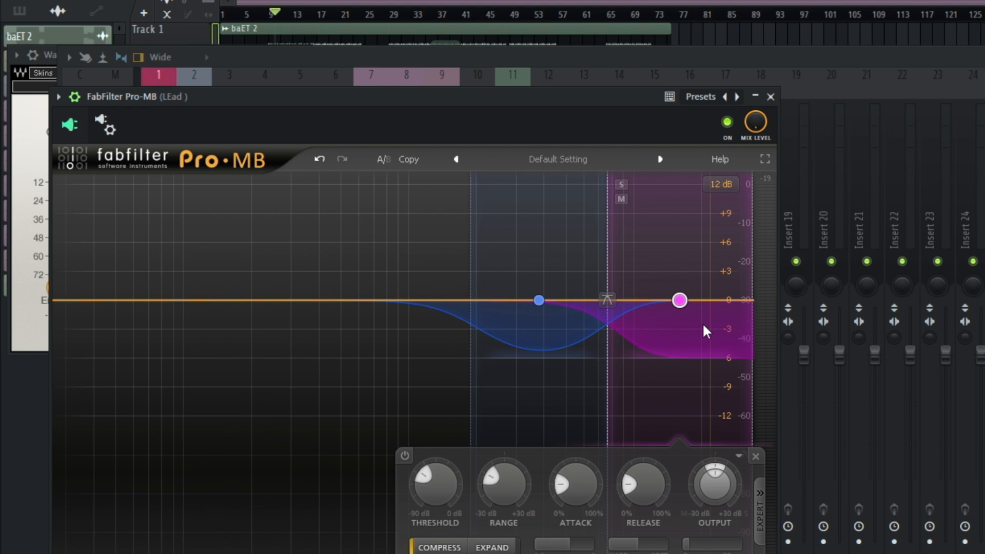
# Step: Review the LEad track's FabFilter Pro-MB, Renaissance Compressor and DeEsser settings, and unmute the Beat track
pyautogui.press('Escape')
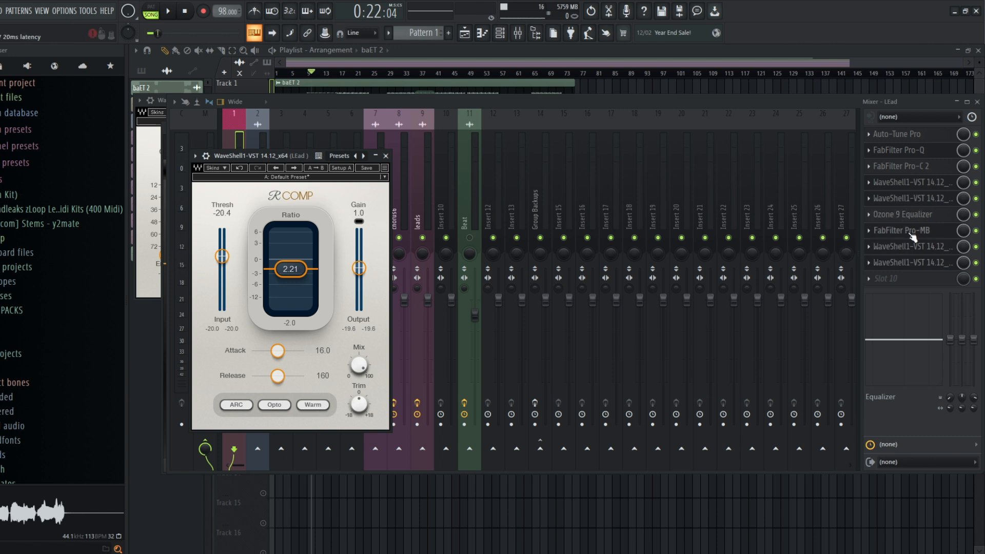
pyautogui.click(910, 247)
pyautogui.click(912, 247)
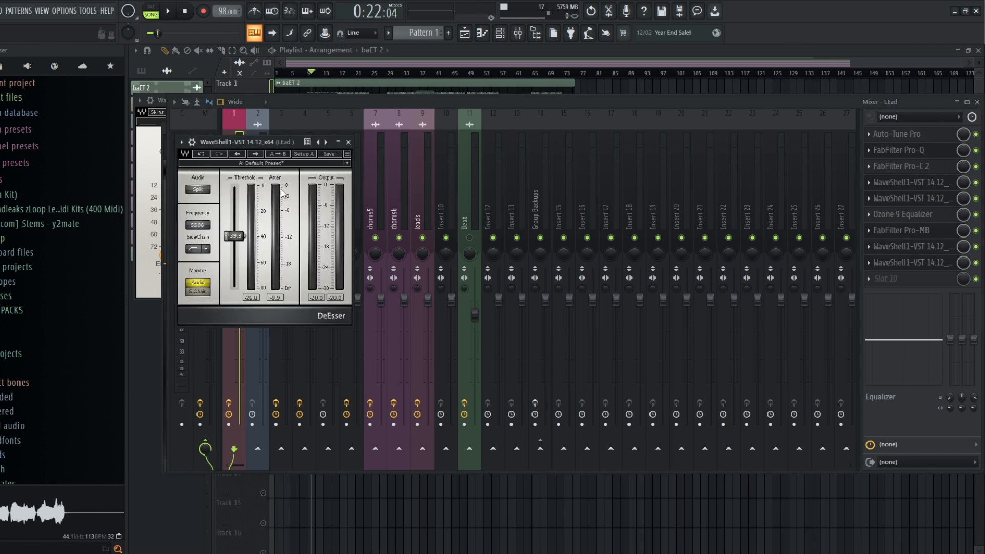
pyautogui.click(932, 263)
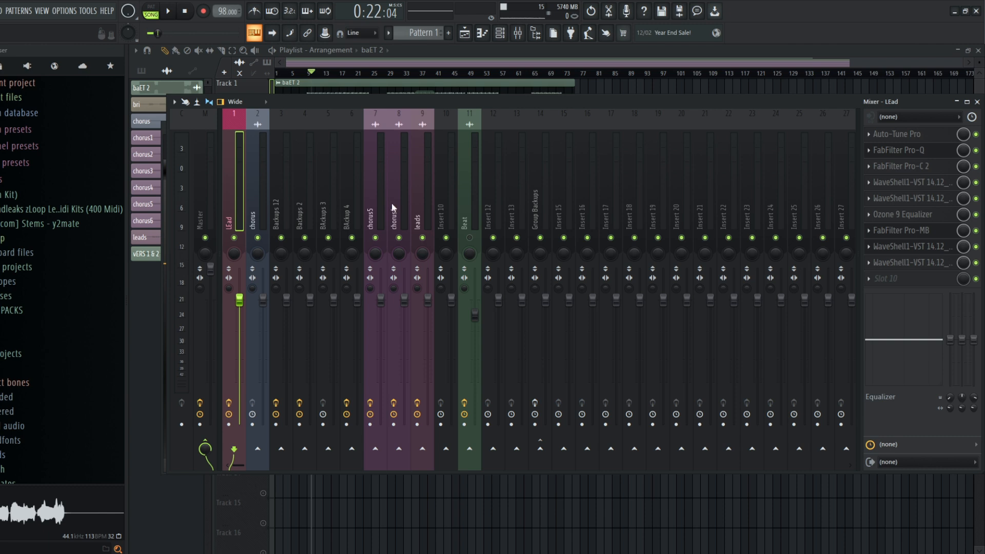
pyautogui.click(470, 237)
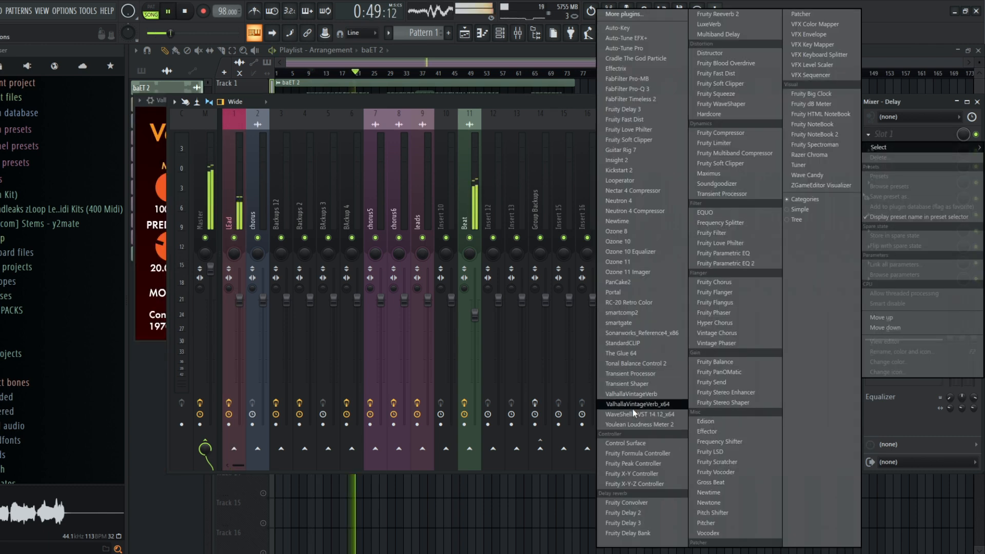
# Step: Load the Waves H-Delay Stereo plugin from WaveShell1-VST 14.12_x64 into the first slot of the Delay track
pyautogui.click(632, 408)
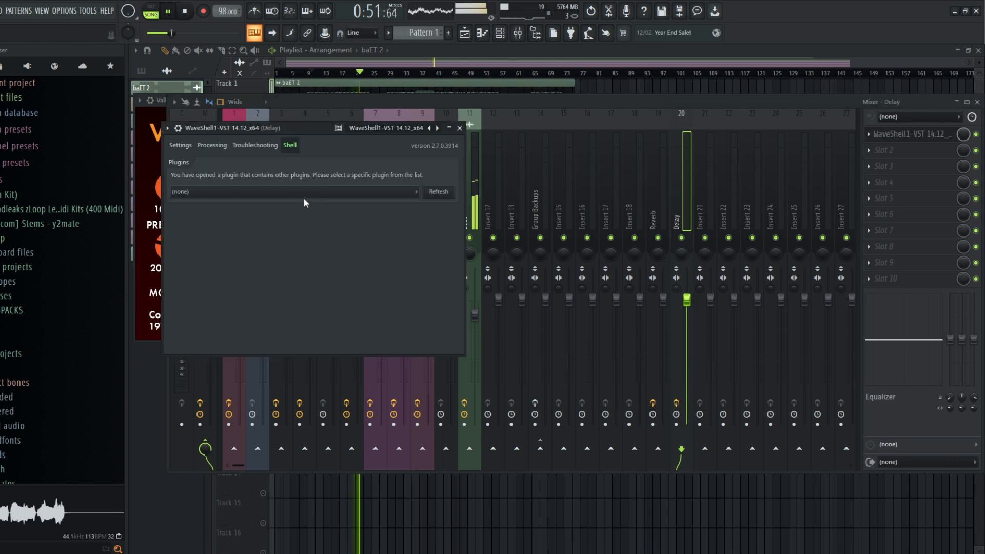
pyautogui.click(305, 194)
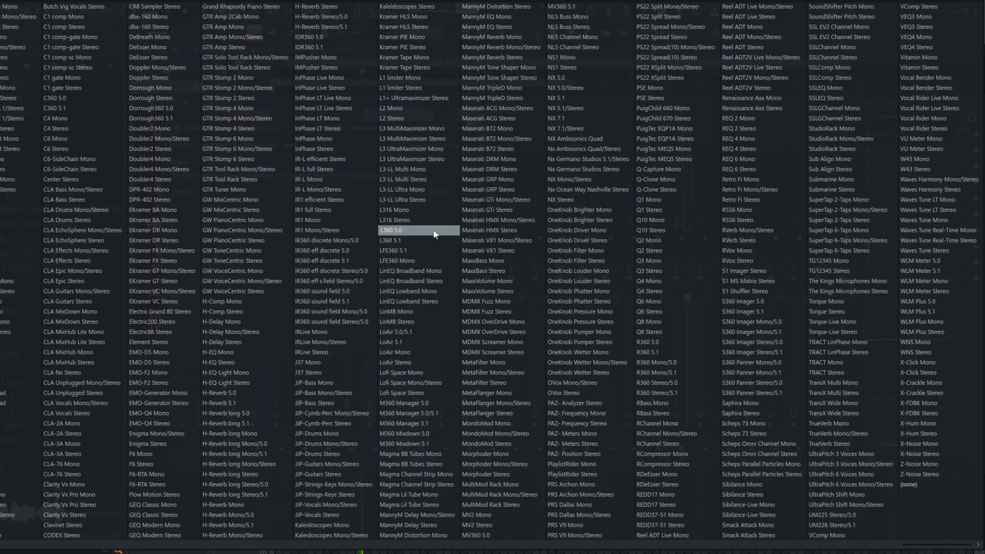
pyautogui.scroll(1, 435, 233)
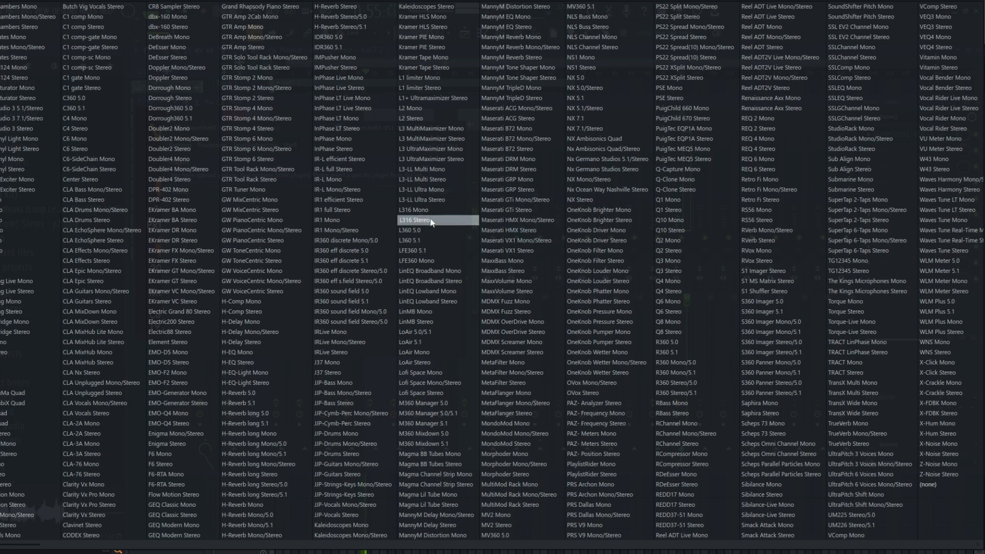
pyautogui.scroll(-1, 390, 217)
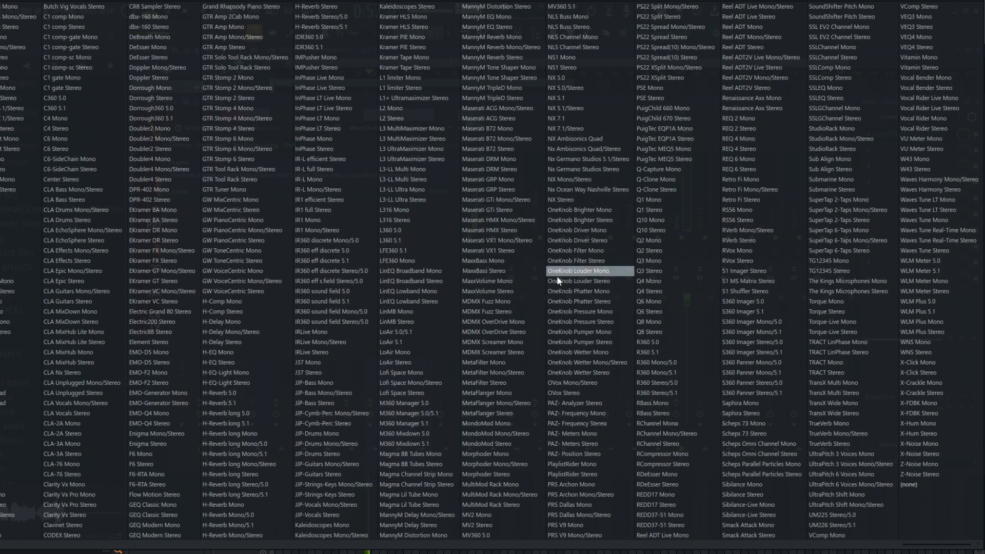
pyautogui.click(679, 282)
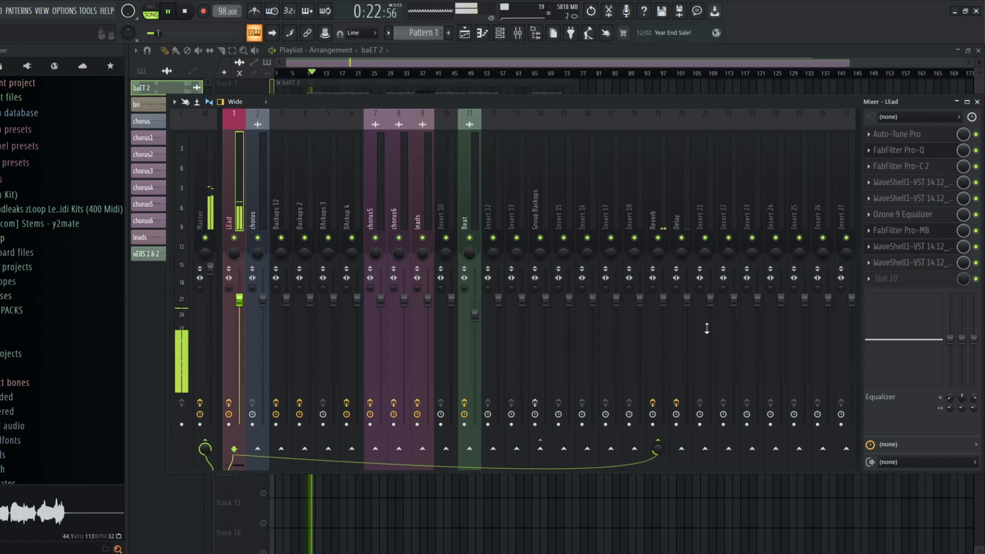
# Step: Check the H-Delay interface on the Delay track, then return to the LEad track in the mixer
pyautogui.click(685, 205)
pyautogui.click(912, 134)
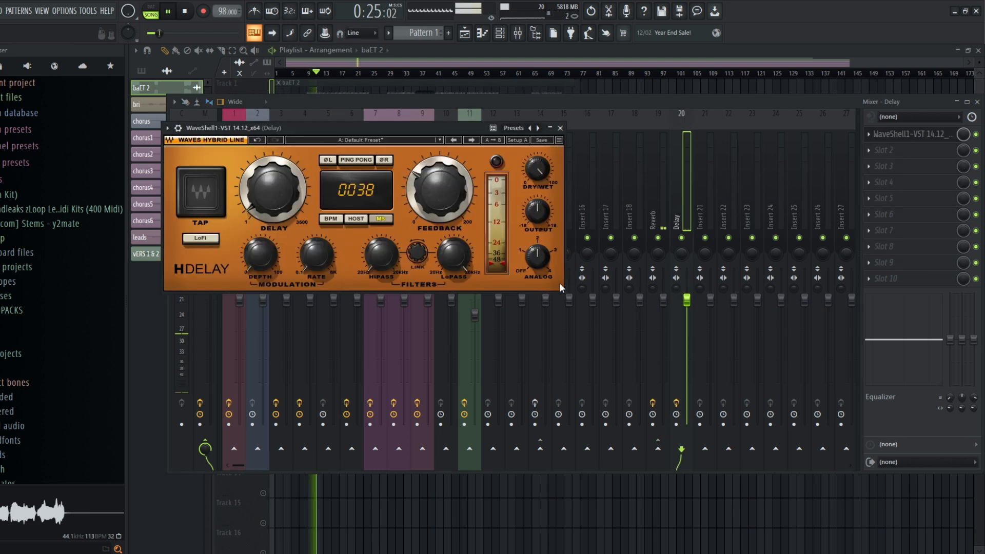
pyautogui.click(684, 159)
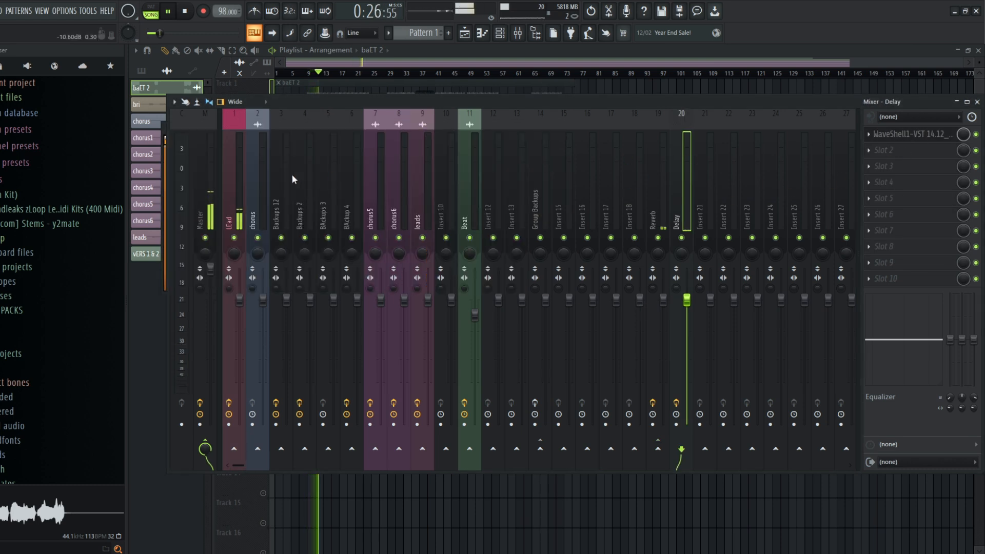
pyautogui.scroll(-1, 236, 186)
pyautogui.click(237, 185)
pyautogui.click(193, 186)
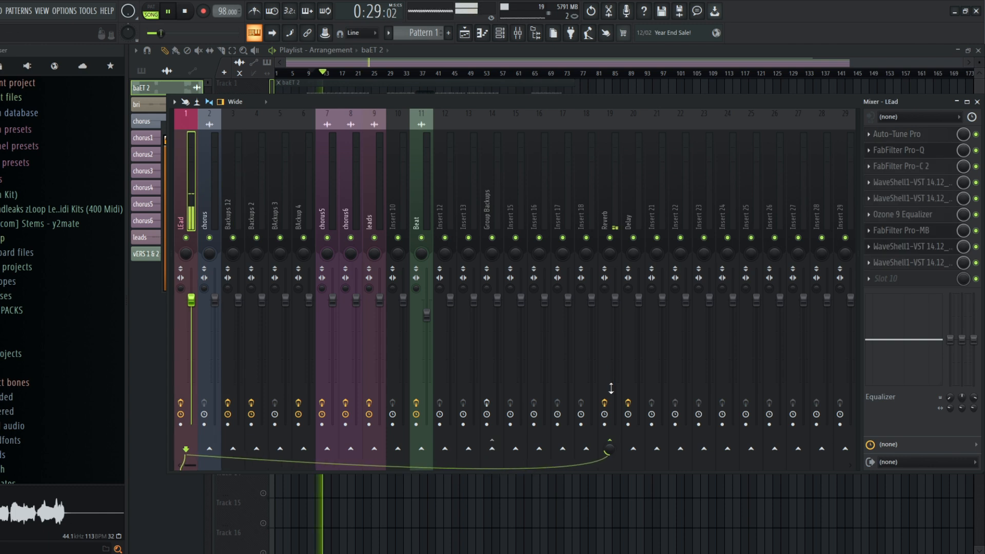
# Step: Add Fruity Stereo Enhancer to the Reverb track's second slot, shift the mixer window aside, and reselect the LEad track
pyautogui.click(611, 190)
pyautogui.click(885, 150)
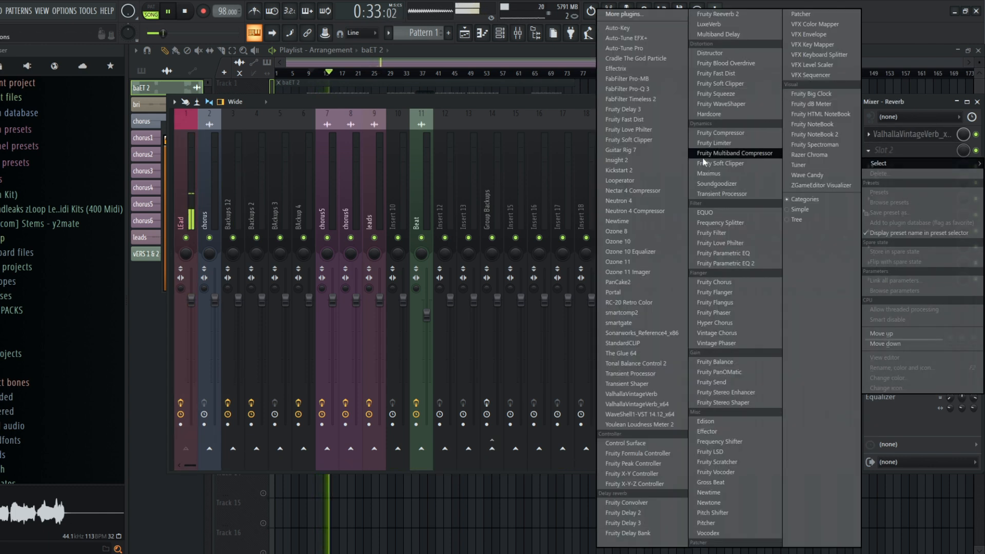
pyautogui.click(735, 392)
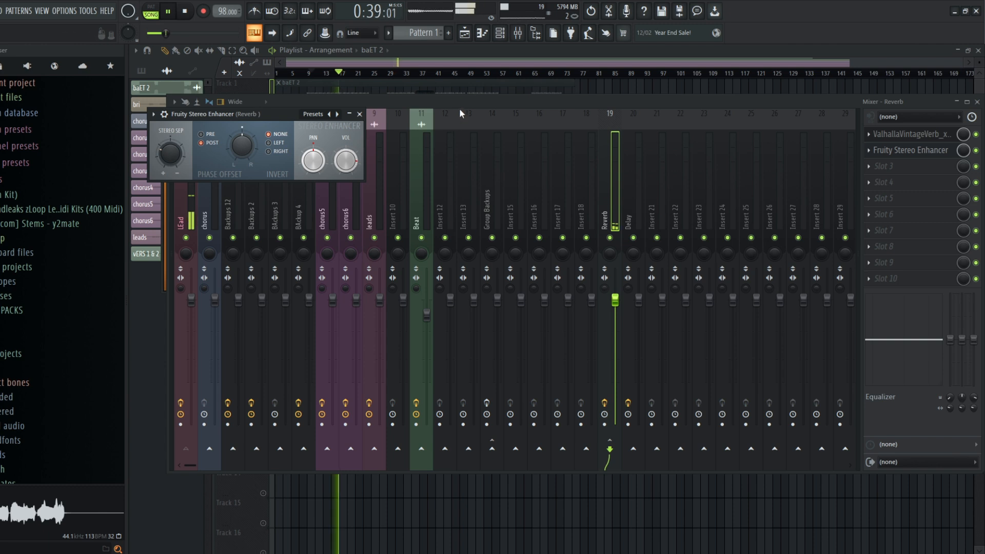
pyautogui.moveTo(461, 103); pyautogui.dragTo(536, 104)
pyautogui.click(261, 200)
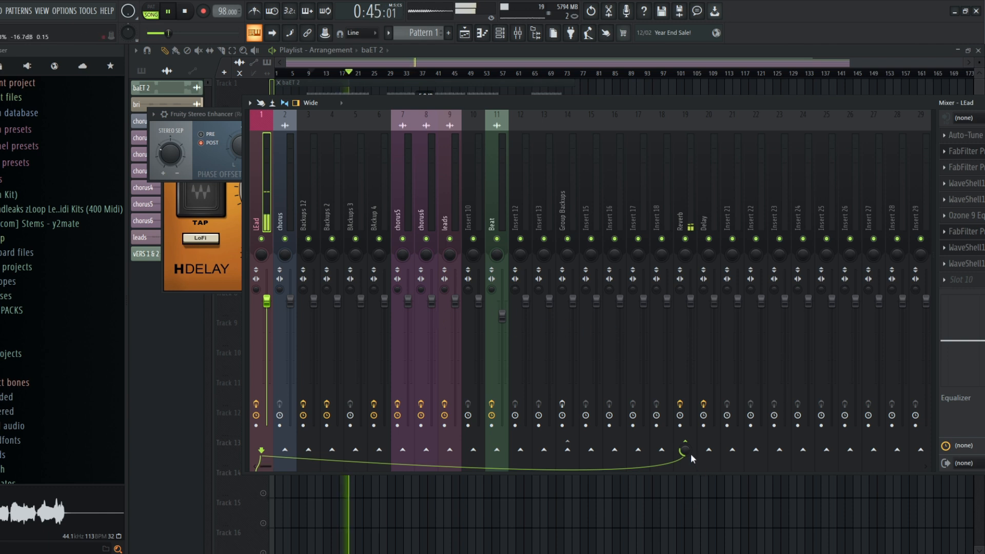
# Step: Unmute the baET 2 playlist track, replay from about bar 9, and lower the LEad track's volume slightly in the mixer
pyautogui.click(341, 56)
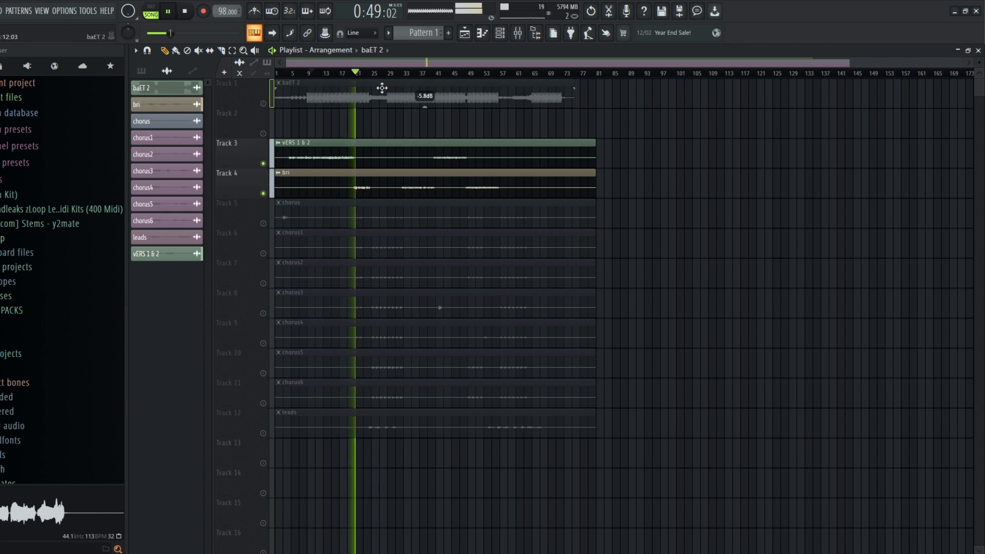
pyautogui.click(310, 74)
pyautogui.click(264, 103)
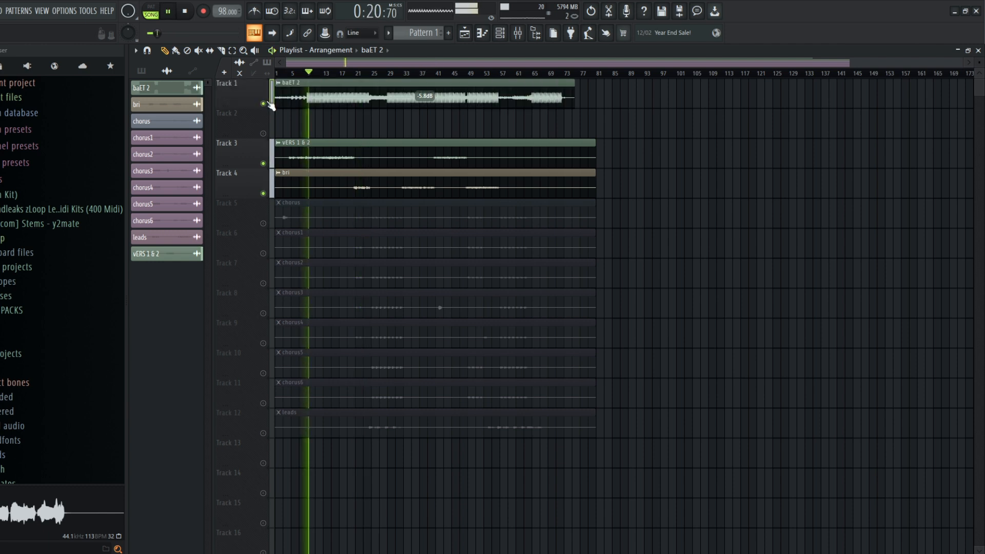
pyautogui.click(519, 35)
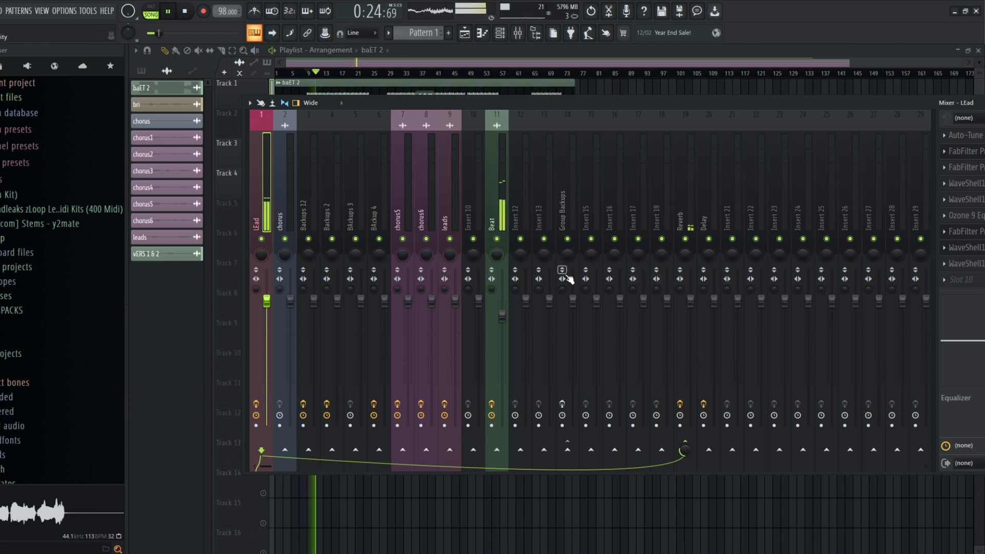
pyautogui.moveTo(267, 301); pyautogui.dragTo(267, 308)
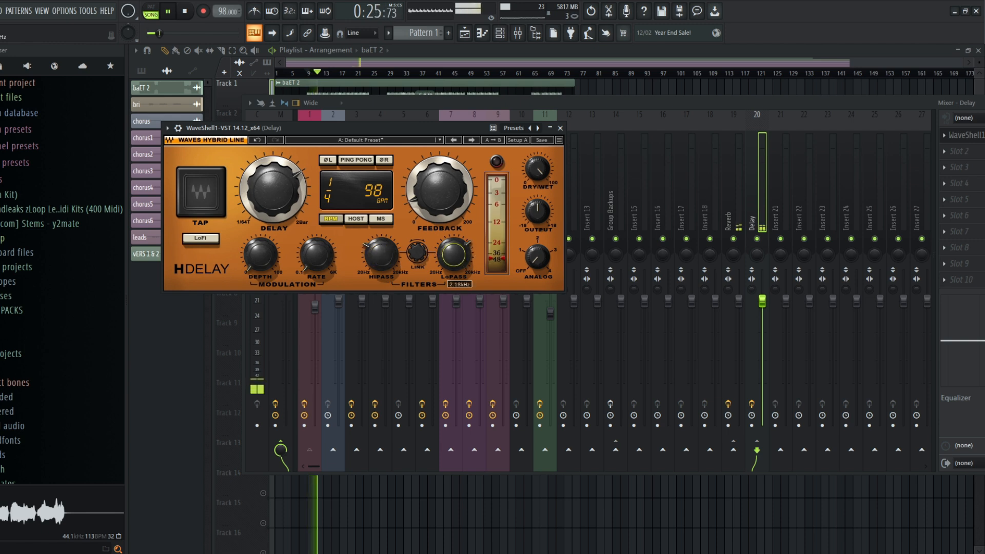
# Step: Set the H-Delay time to 1/2, restart playback, and enable its Ping Pong mode
pyautogui.moveTo(277, 219); pyautogui.dragTo(277, 204)
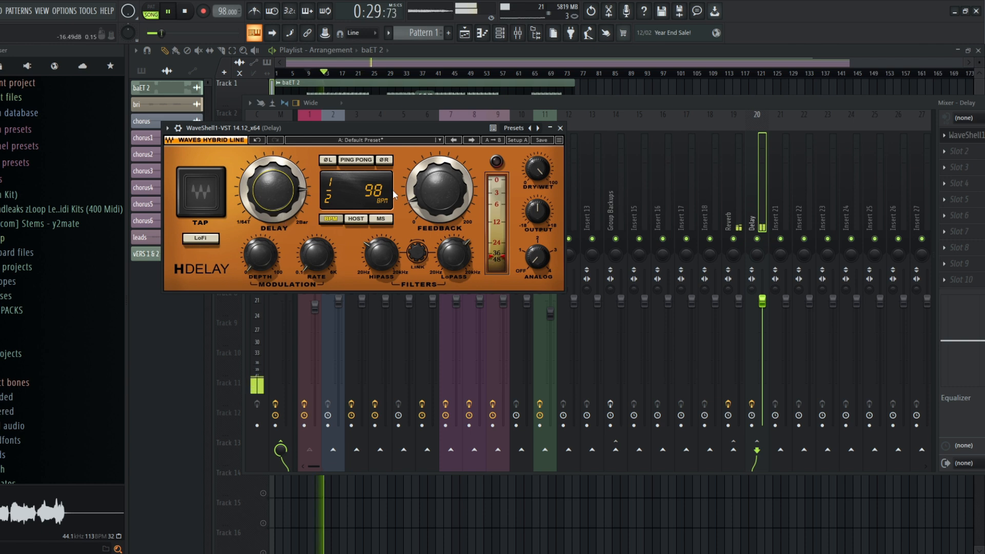
pyautogui.press('space')
pyautogui.press('space')
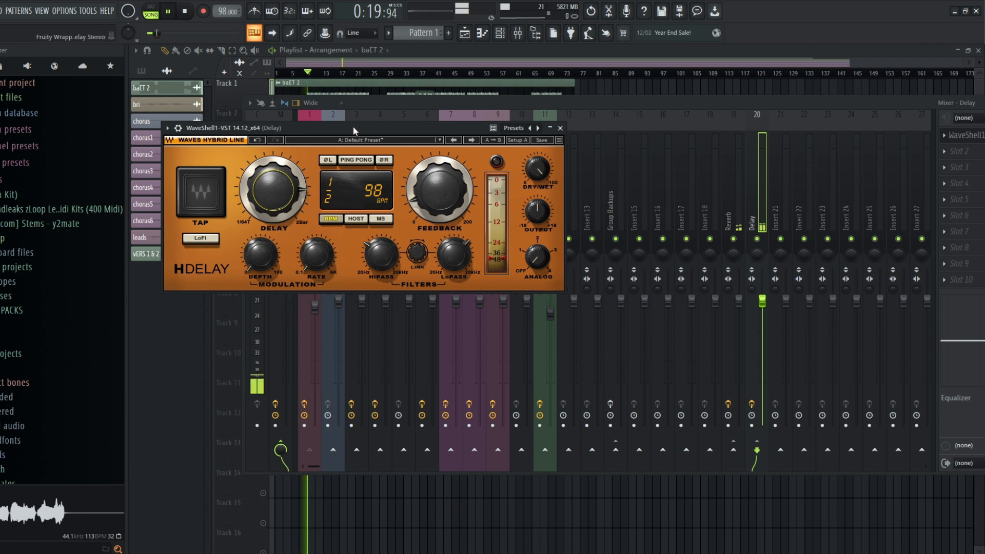
pyautogui.click(356, 159)
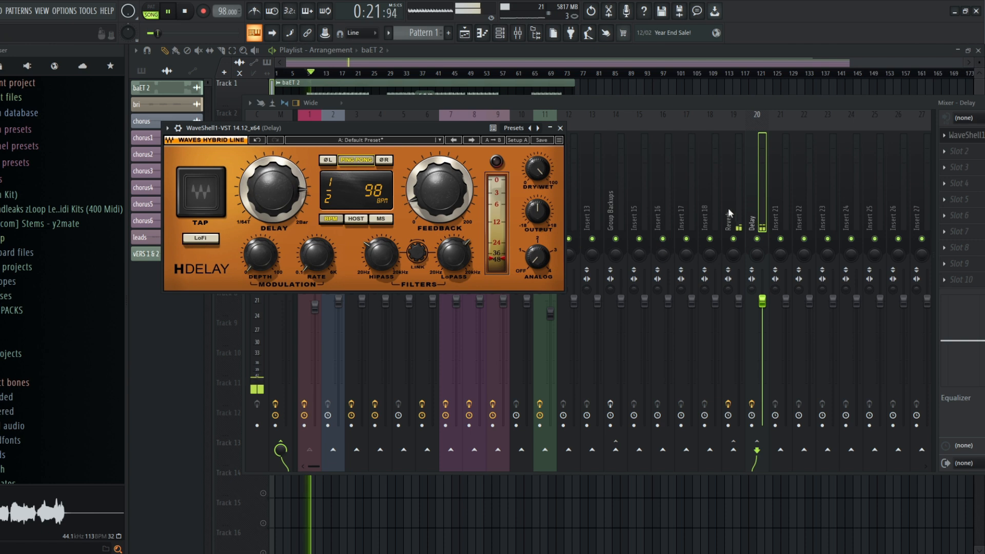
# Step: Lower the LEad track's send to the Delay track to about -27 dB
pyautogui.click(756, 192)
pyautogui.click(312, 179)
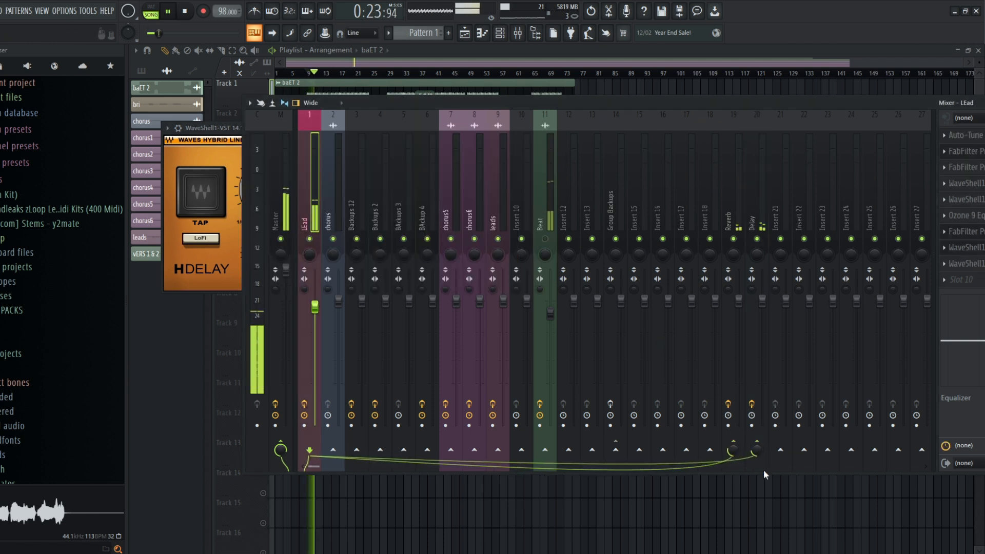
pyautogui.moveTo(758, 453); pyautogui.dragTo(758, 460)
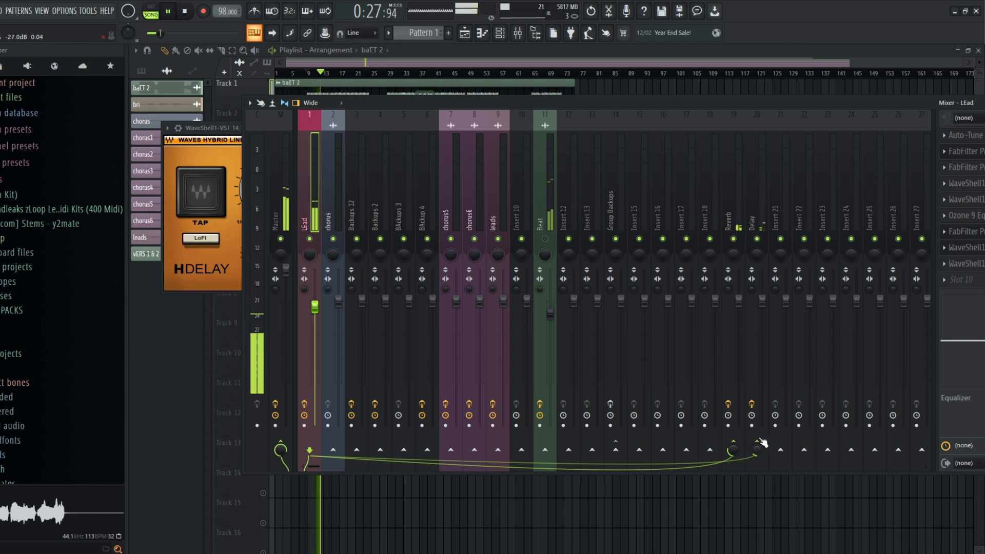
# Step: Reopen H-Delay on the Delay track and switch its delay sync to HOST
pyautogui.click(763, 202)
pyautogui.click(980, 136)
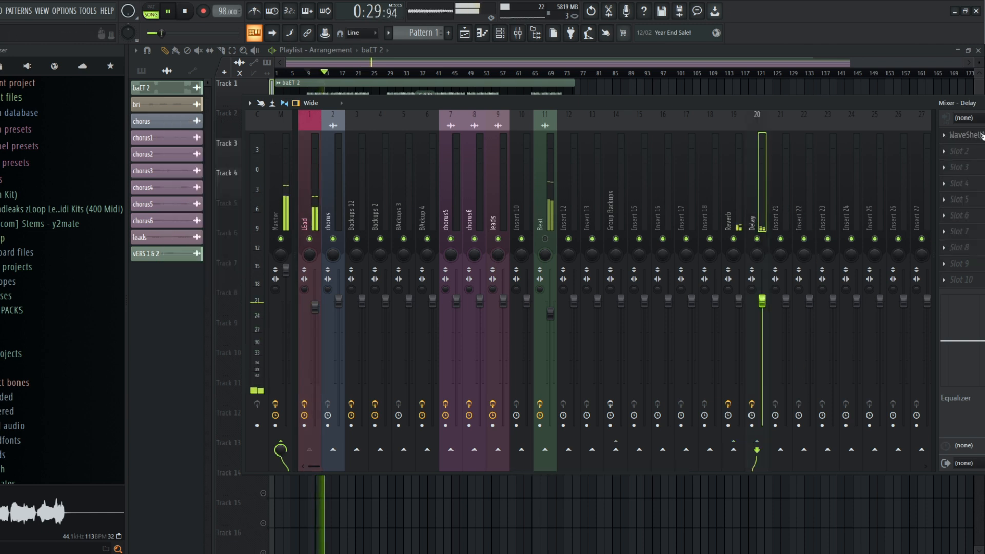
pyautogui.click(980, 136)
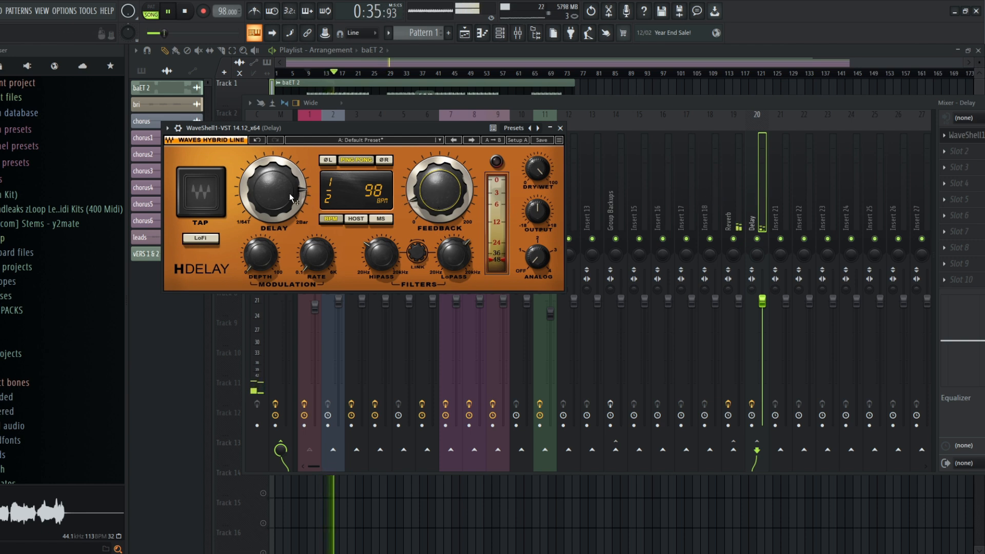
pyautogui.click(361, 220)
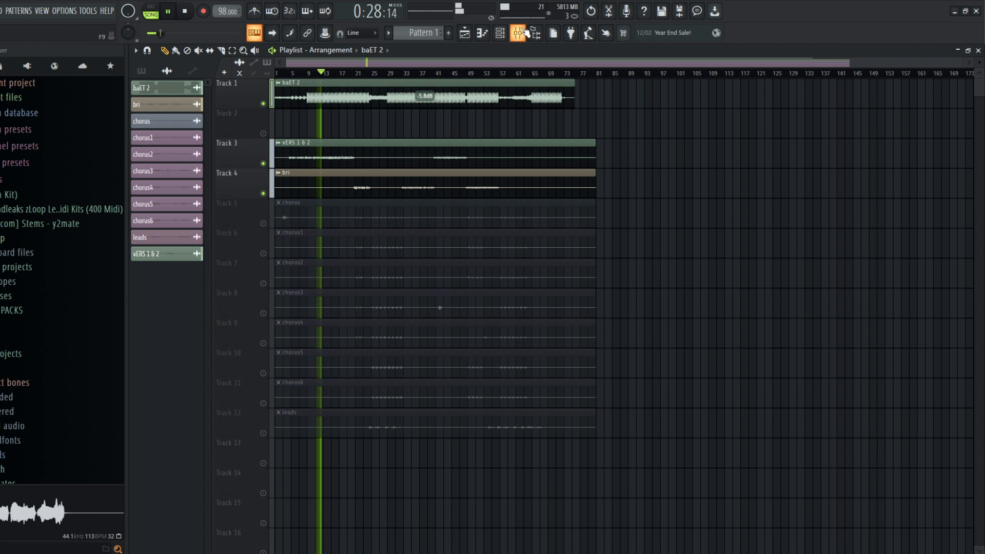
# Step: Bring back the mixer, select the Insert 21 track, and toggle the Beat track's mute
pyautogui.click(526, 32)
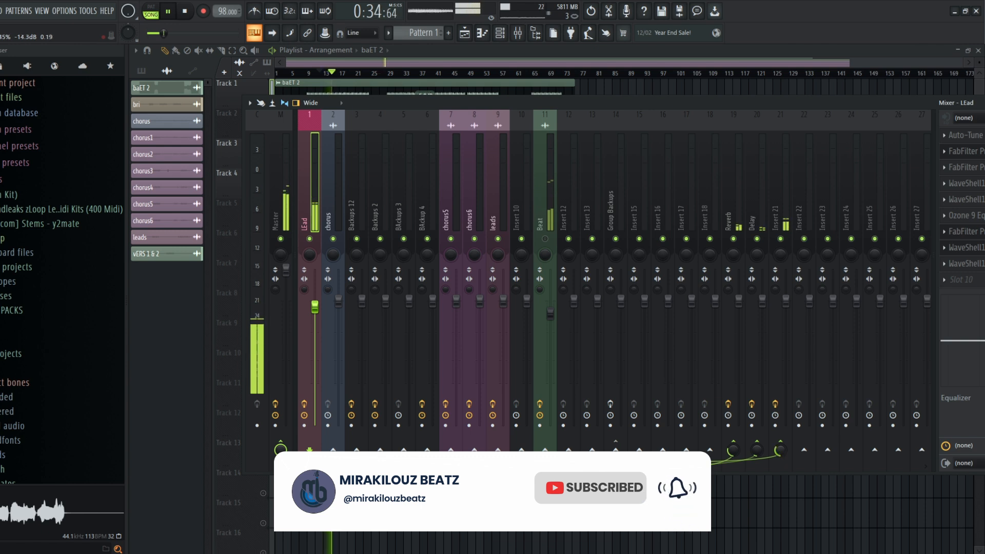
pyautogui.click(789, 205)
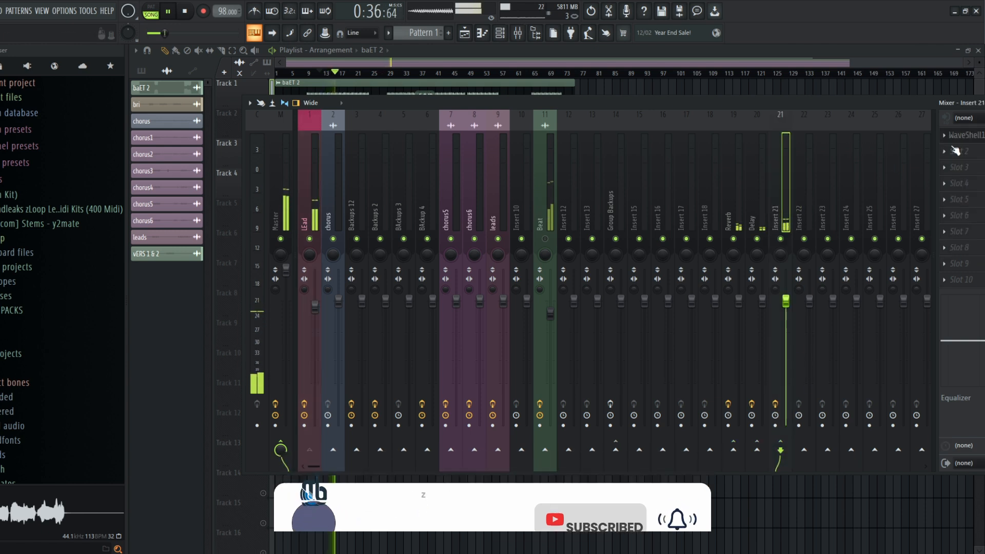
pyautogui.click(544, 239)
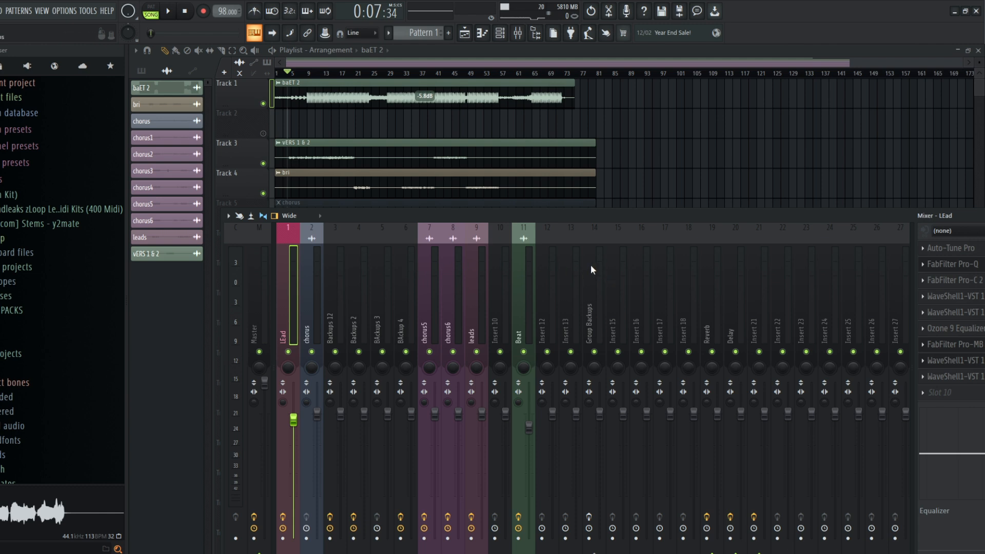
# Step: Move the mixer fully into view and review the effect slots of the Reverb, Delay, Insert 21 and LEad tracks
pyautogui.moveTo(578, 221); pyautogui.dragTo(579, 196)
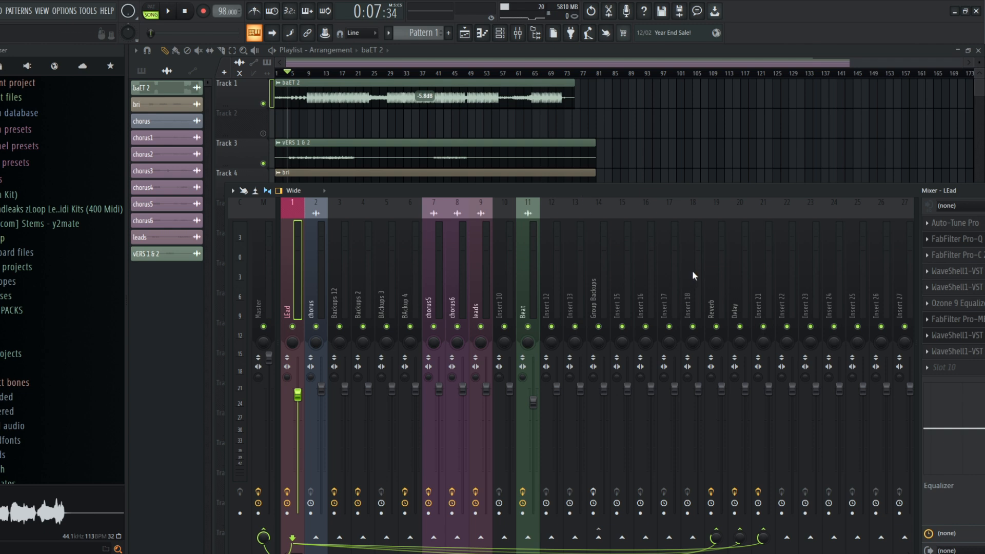
pyautogui.click(718, 276)
pyautogui.moveTo(709, 187); pyautogui.dragTo(652, 145)
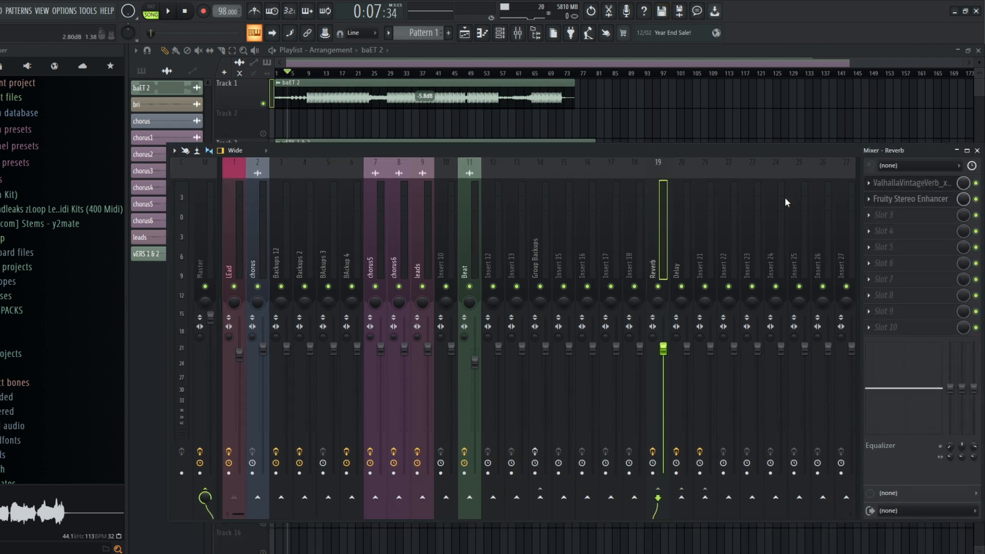
pyautogui.click(690, 255)
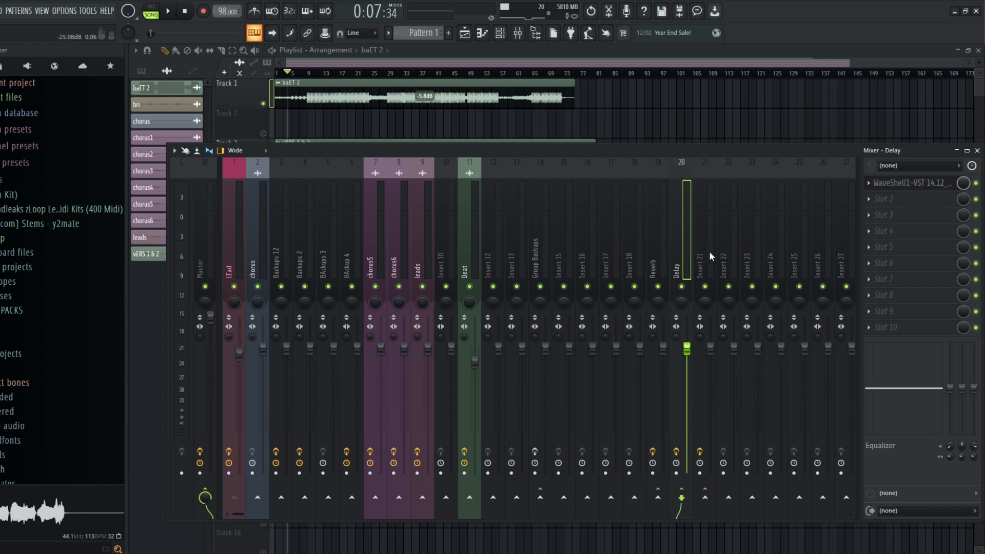
pyautogui.click(709, 251)
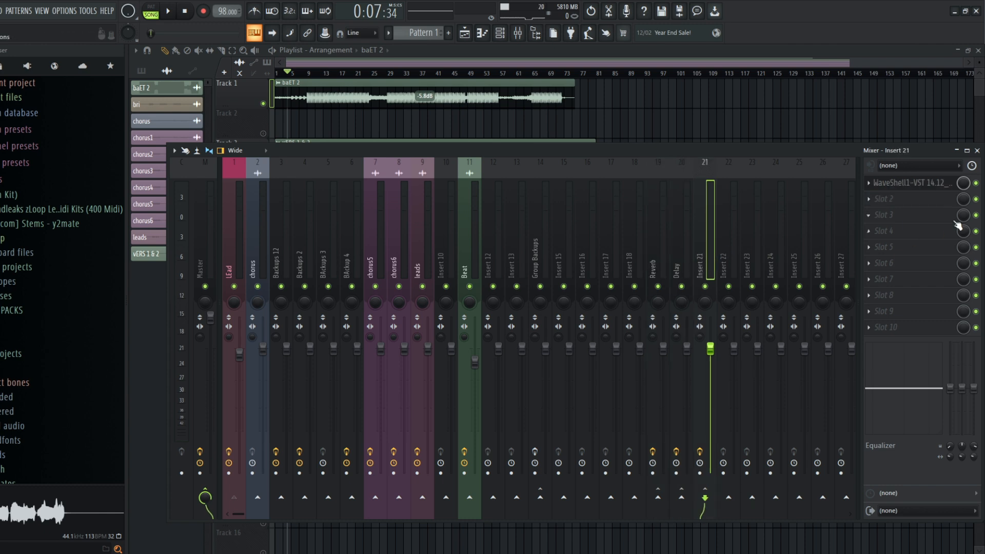
pyautogui.click(239, 245)
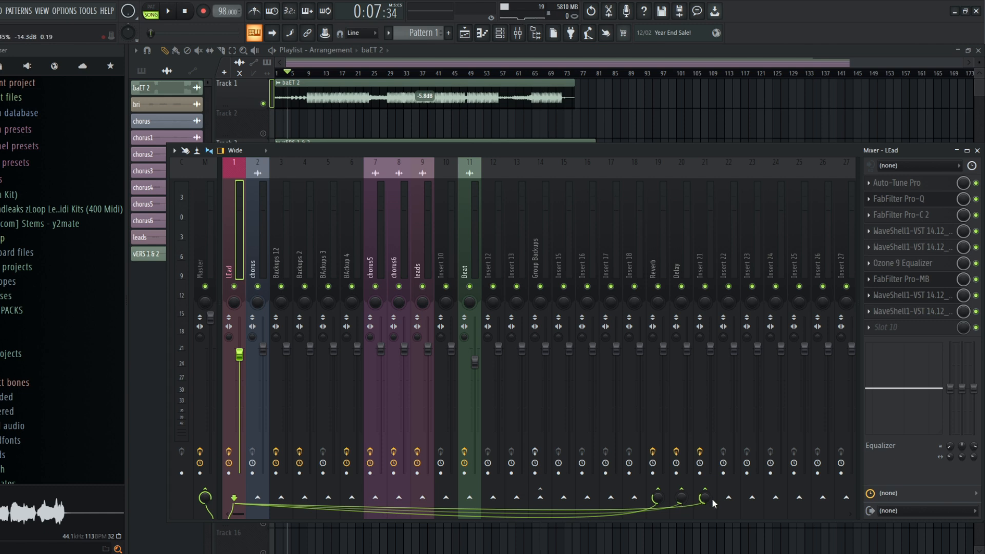
# Step: Open ValhallaVintageVerb on the Reverb track and move its window aside to review the reverb settings
pyautogui.click(655, 259)
pyautogui.click(641, 270)
pyautogui.click(652, 265)
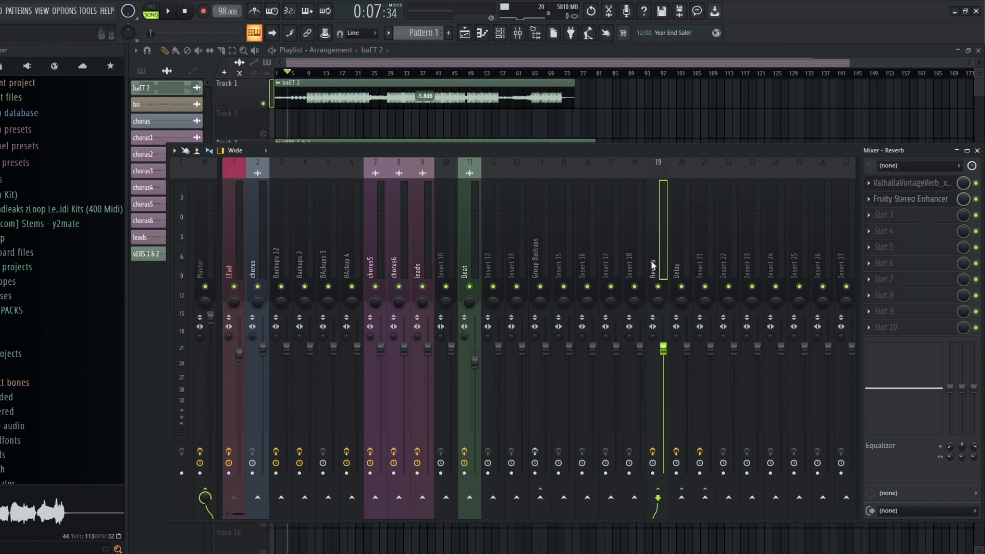
pyautogui.click(907, 184)
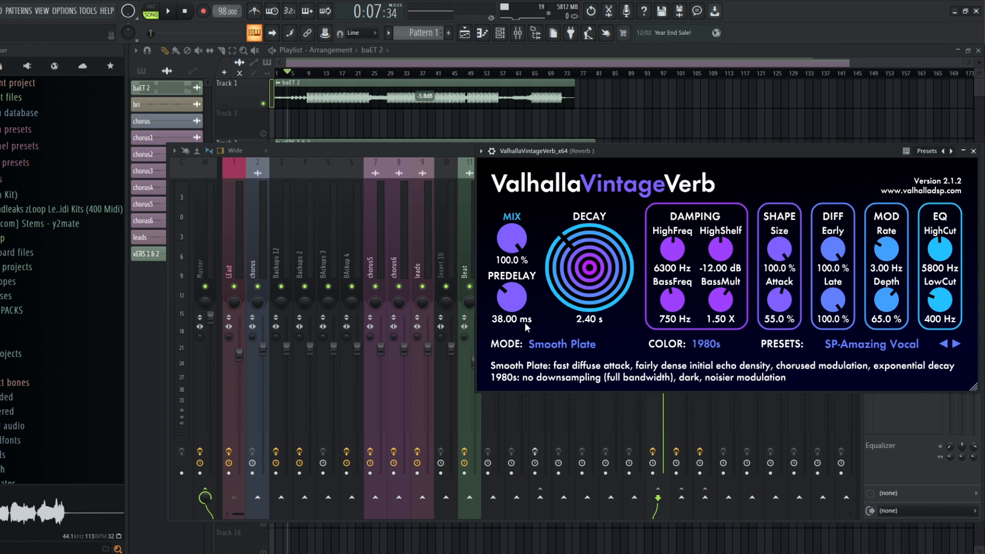
pyautogui.moveTo(609, 154); pyautogui.dragTo(258, 143)
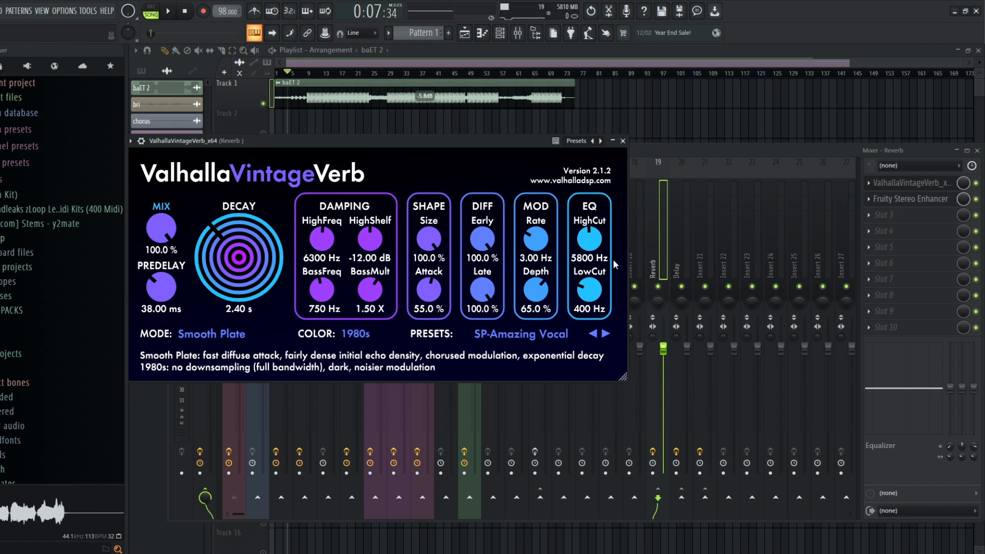
# Step: Open H-Delay on the Delay track and move its window up over the mixer
pyautogui.click(675, 242)
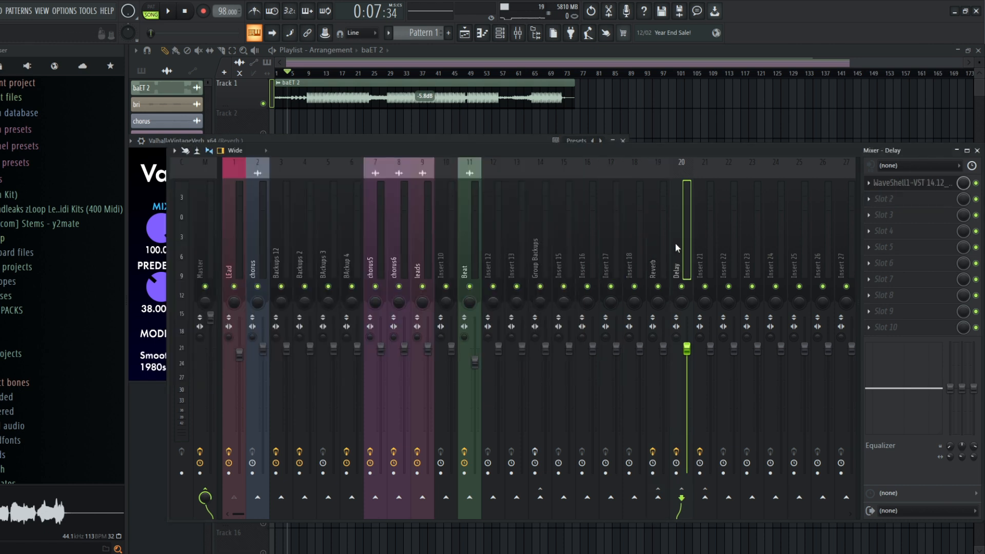
pyautogui.click(908, 183)
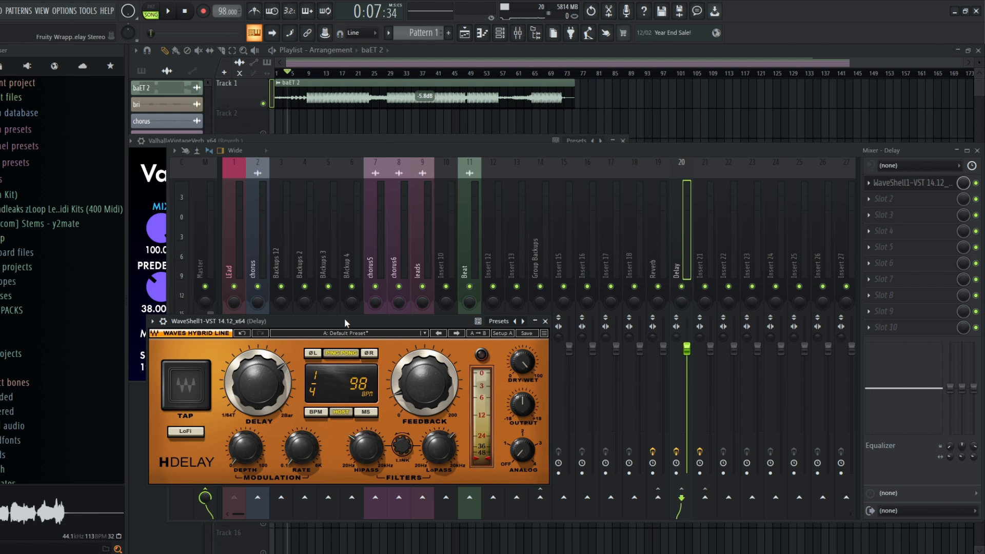
pyautogui.moveTo(344, 318); pyautogui.dragTo(385, 237)
# Step: Try H-Delay times of 1 bar and 1/64 in host sync, viewing each in milliseconds
pyautogui.moveTo(301, 303); pyautogui.dragTo(301, 292)
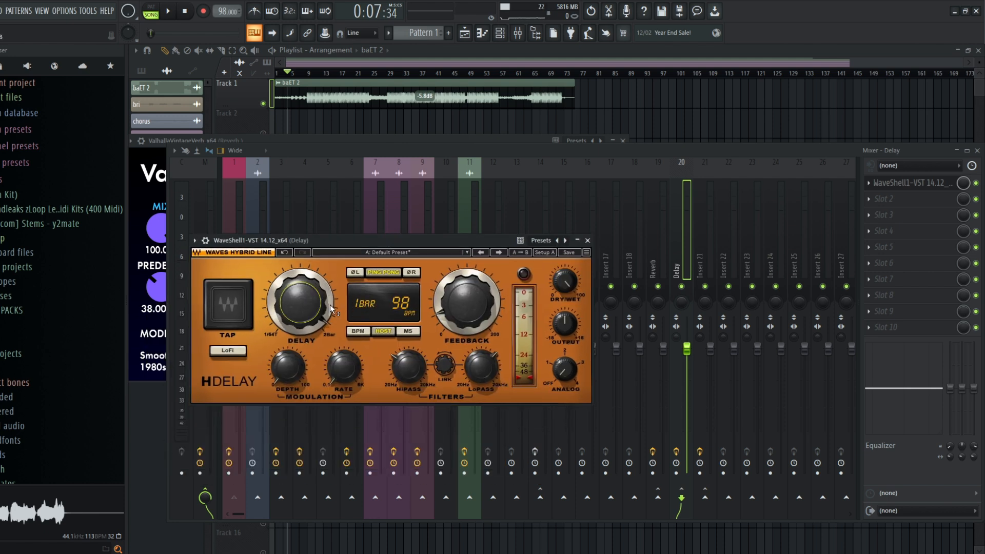
pyautogui.click(408, 332)
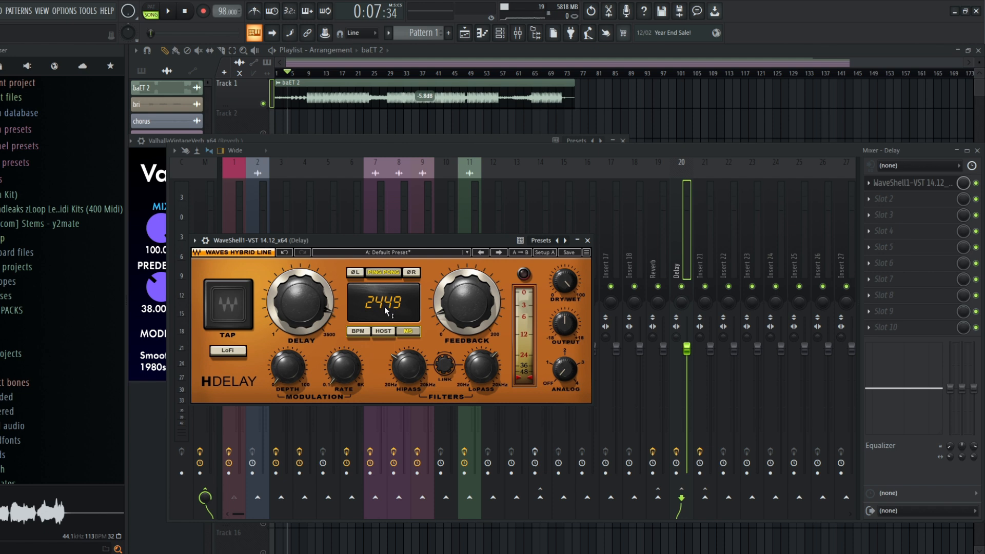
pyautogui.click(382, 331)
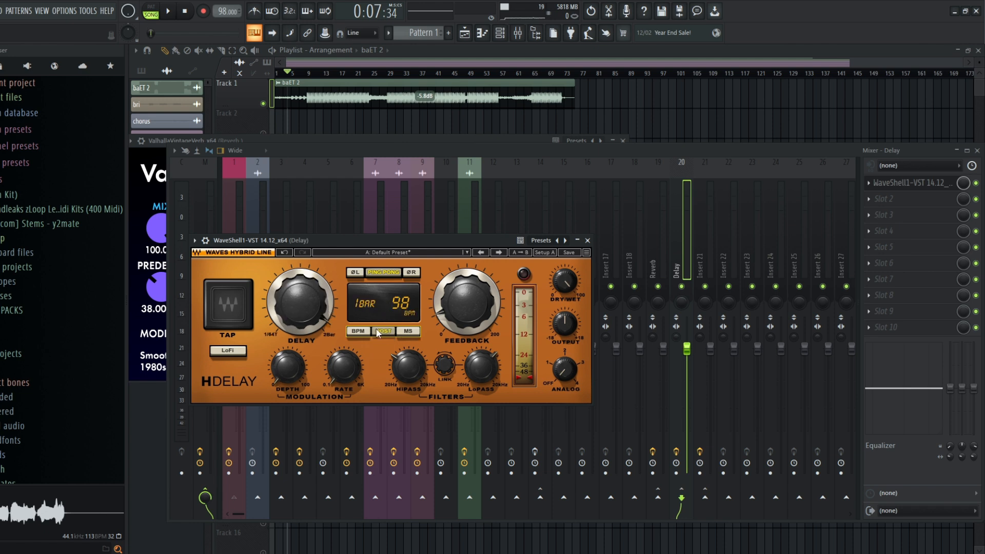
pyautogui.moveTo(295, 302); pyautogui.dragTo(295, 341)
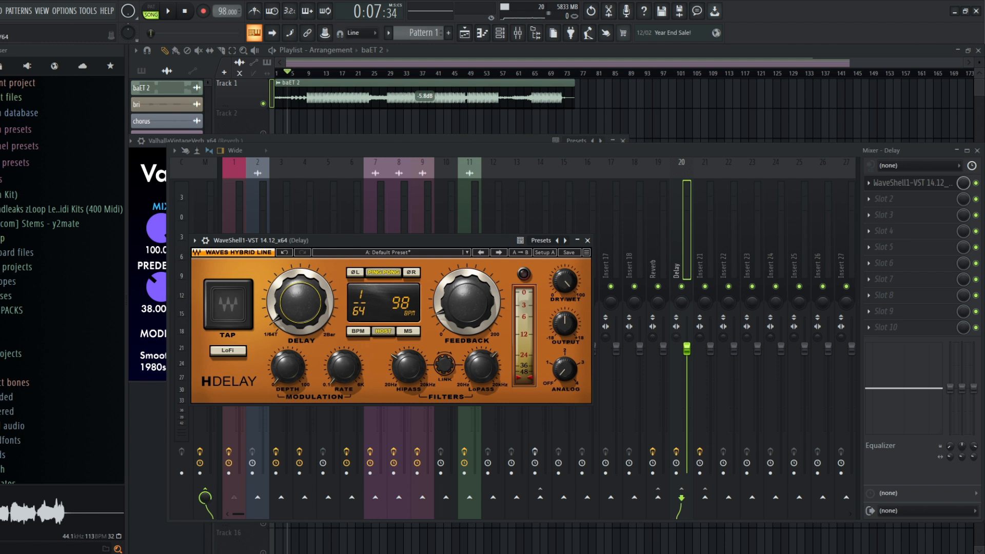
pyautogui.click(410, 331)
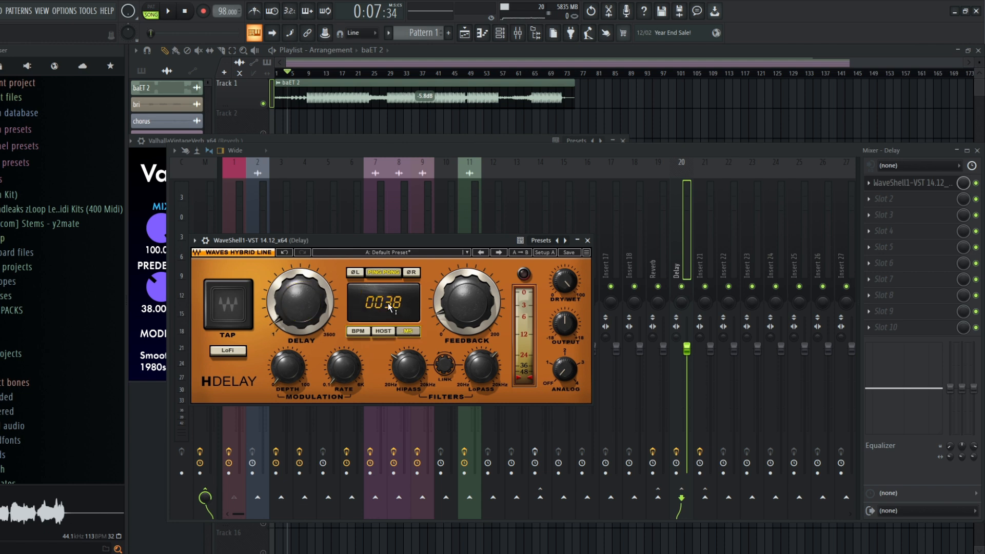
# Step: Check a 1/32 delay time in milliseconds, and switch H-Delay to BPM sync at 1/4
pyautogui.click(384, 331)
pyautogui.moveTo(295, 320); pyautogui.dragTo(295, 304)
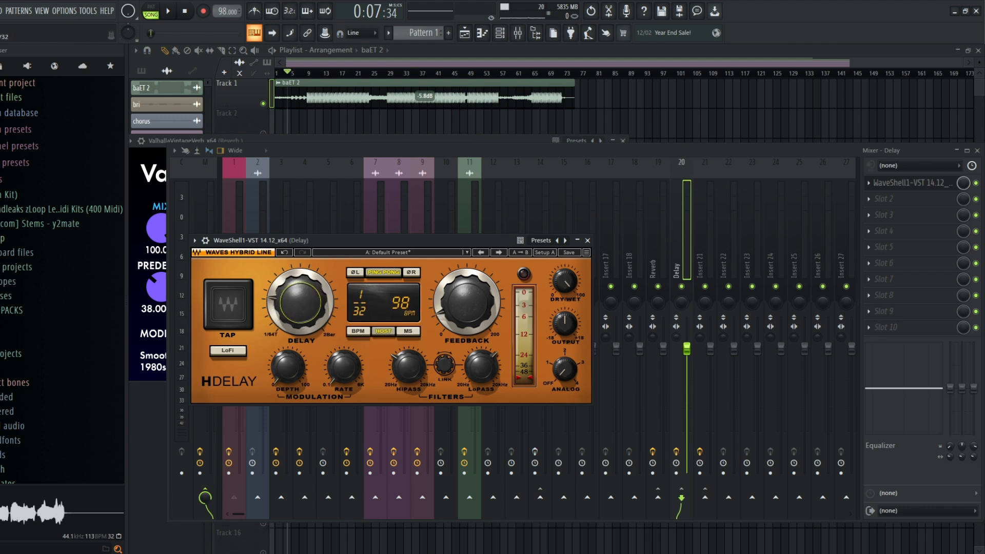
pyautogui.click(409, 331)
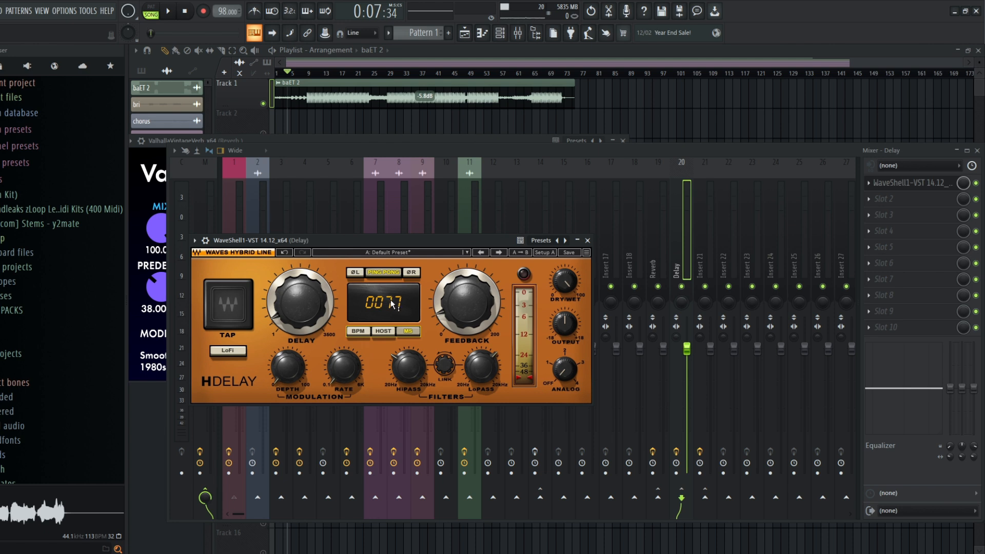
pyautogui.click(362, 331)
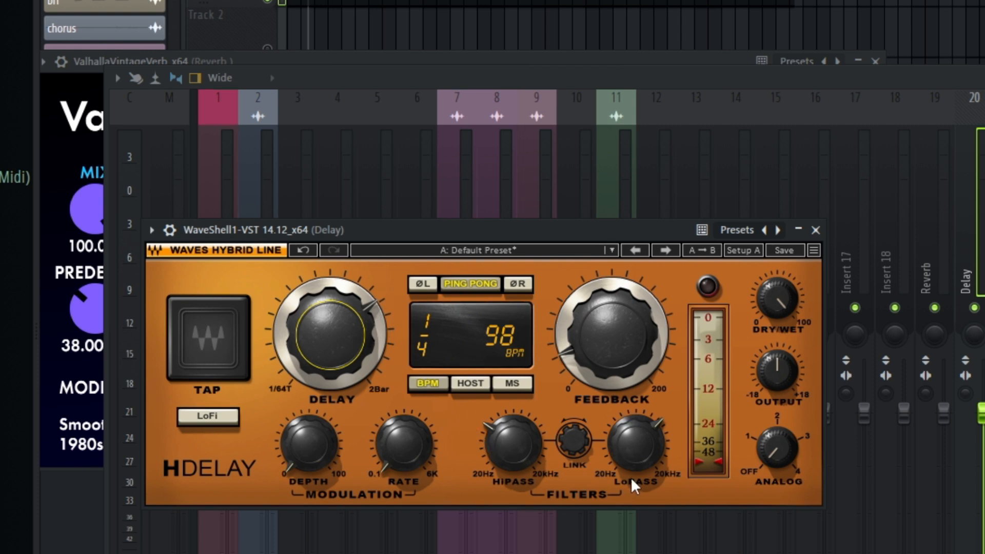
# Step: Open the Doubler on Insert 21 to review its voice, delay and EQ settings, and close it
pyautogui.click(627, 364)
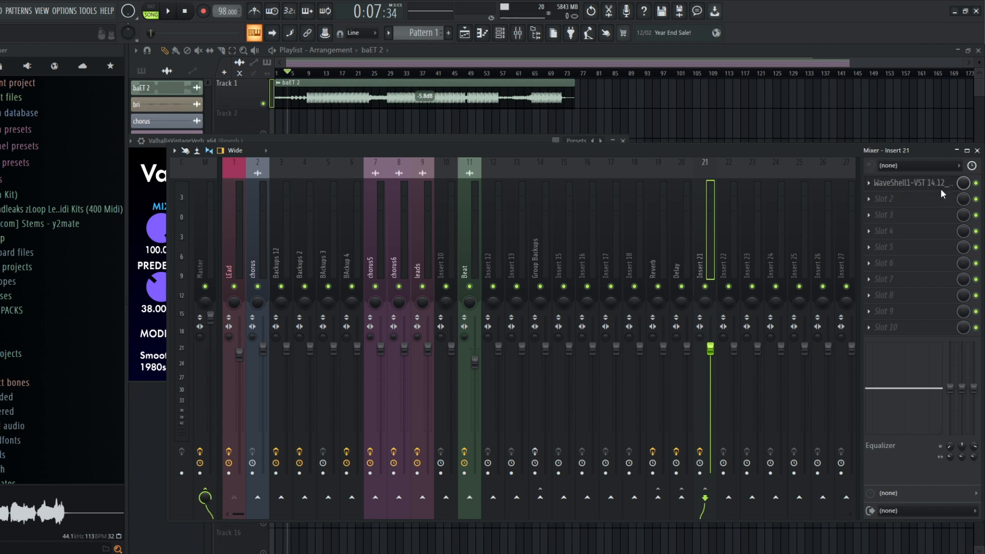
pyautogui.click(944, 190)
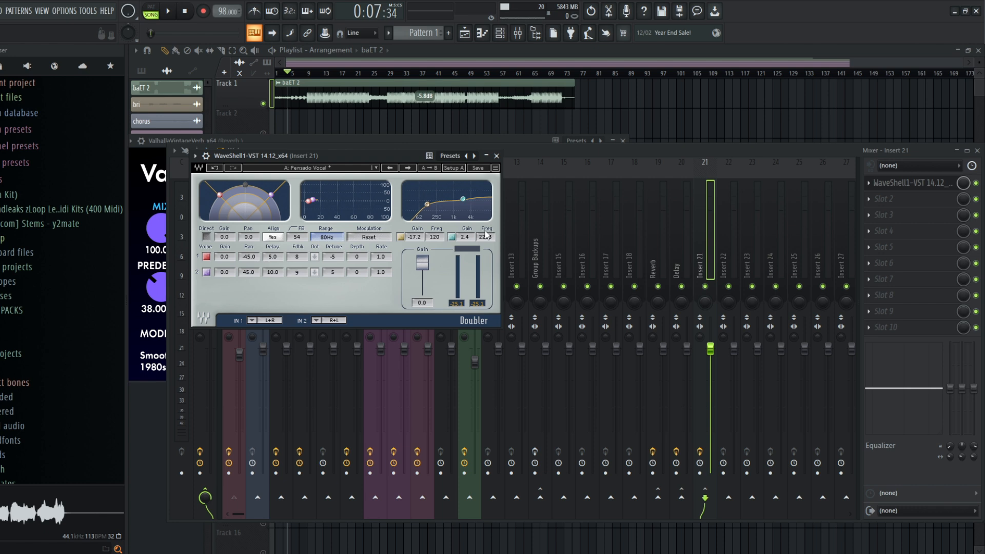
pyautogui.click(497, 156)
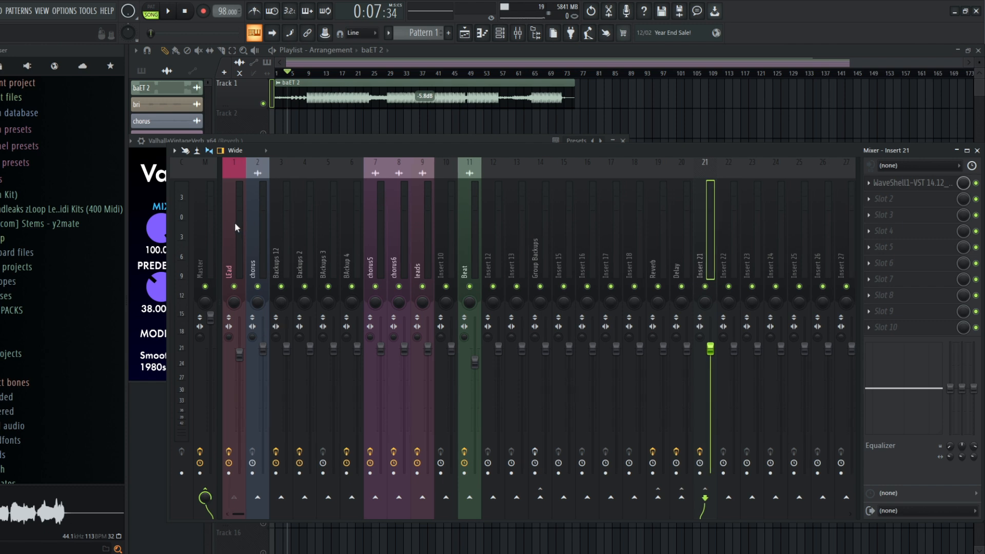
# Step: Return to the playlist and play the arrangement from the beginning to hear the mix
pyautogui.click(209, 228)
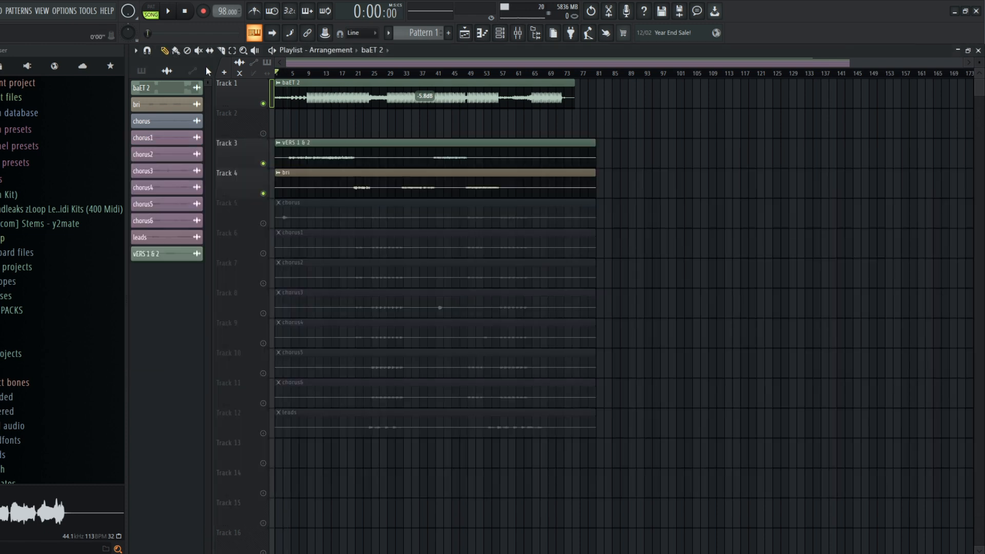
pyautogui.press('space')
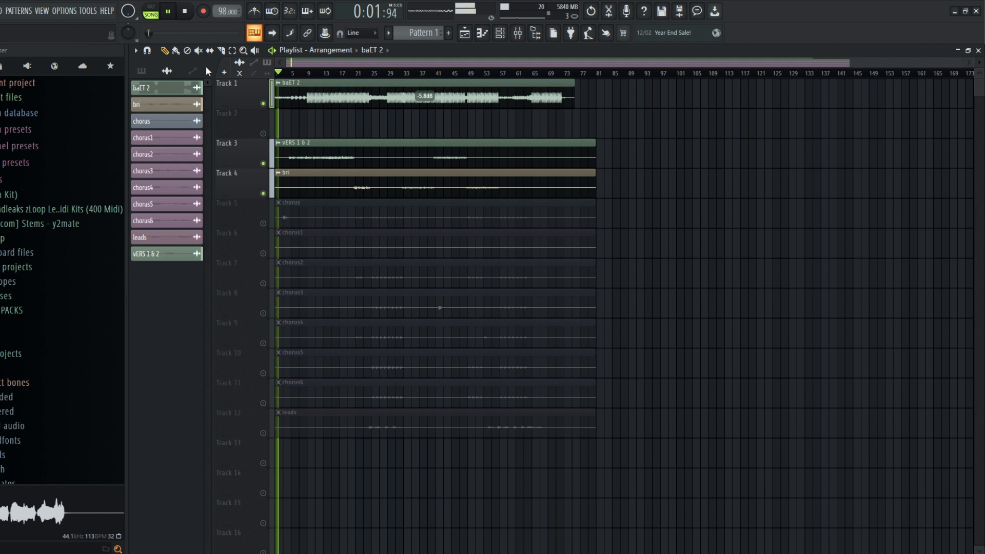